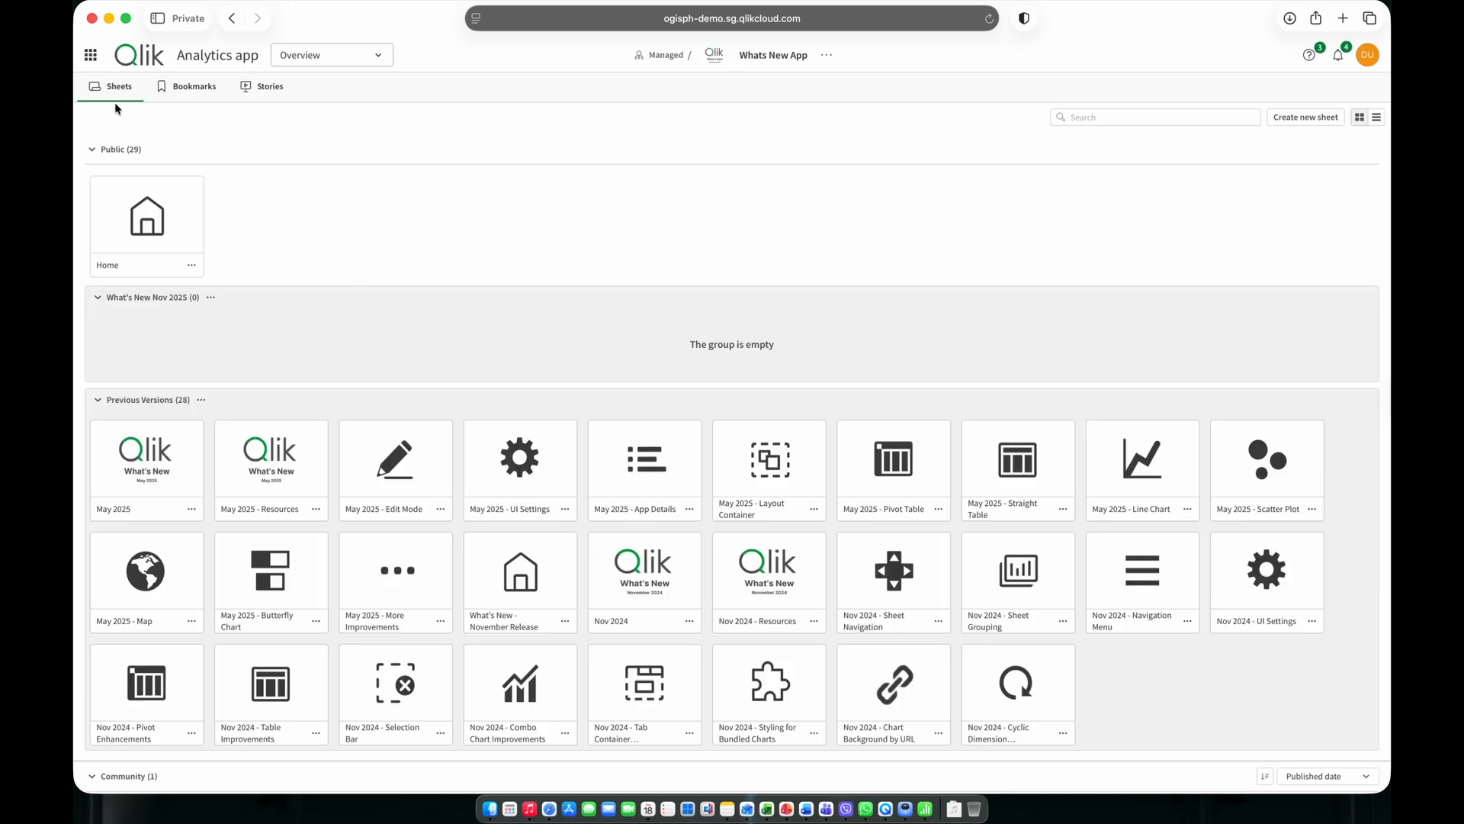
View the app's bookmarks and stories, and return to its sheets.
{"action": "left_click", "coordinate": [183, 88]}
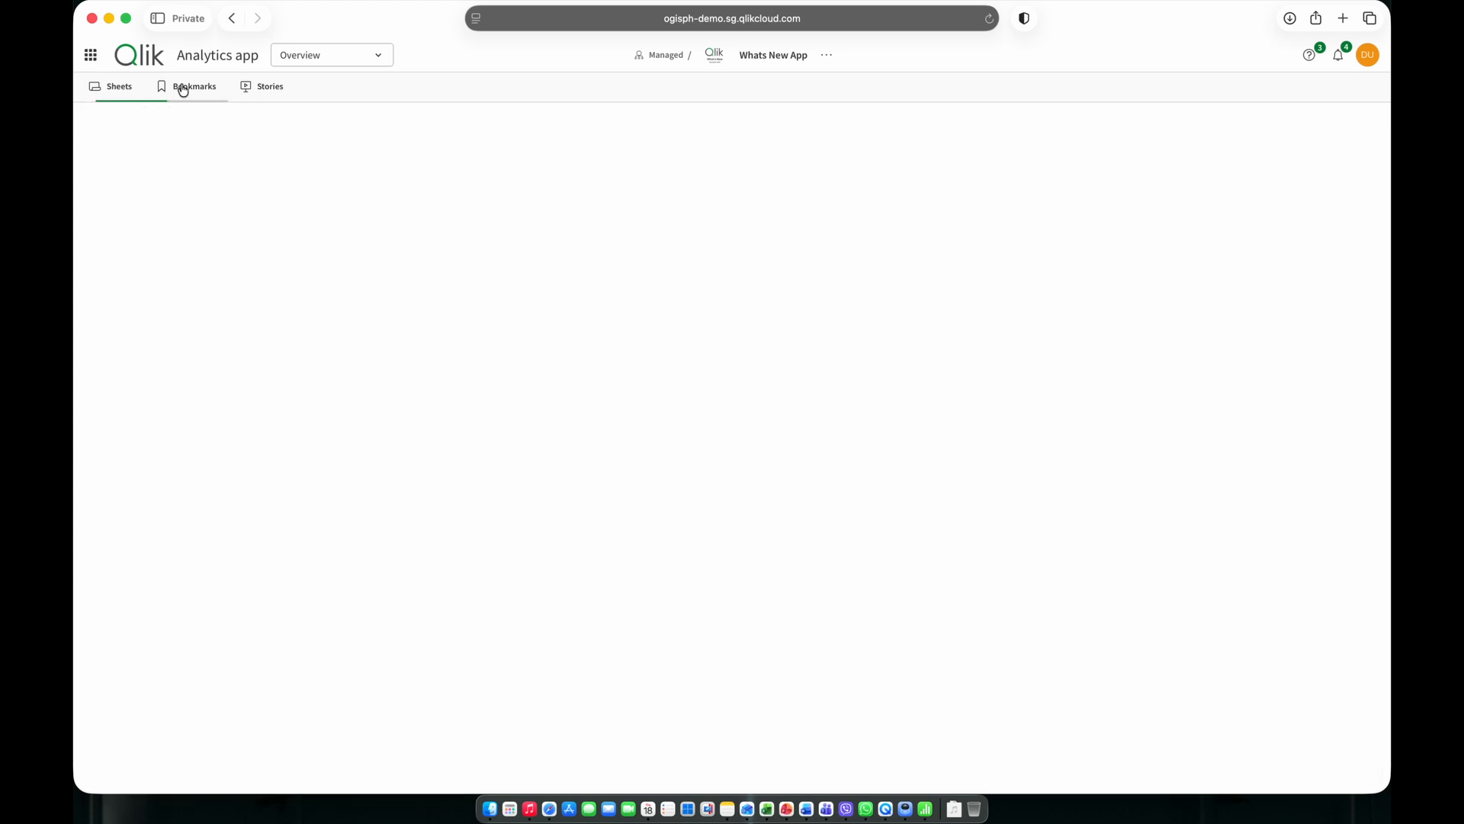
{"action": "left_click", "coordinate": [276, 97]}
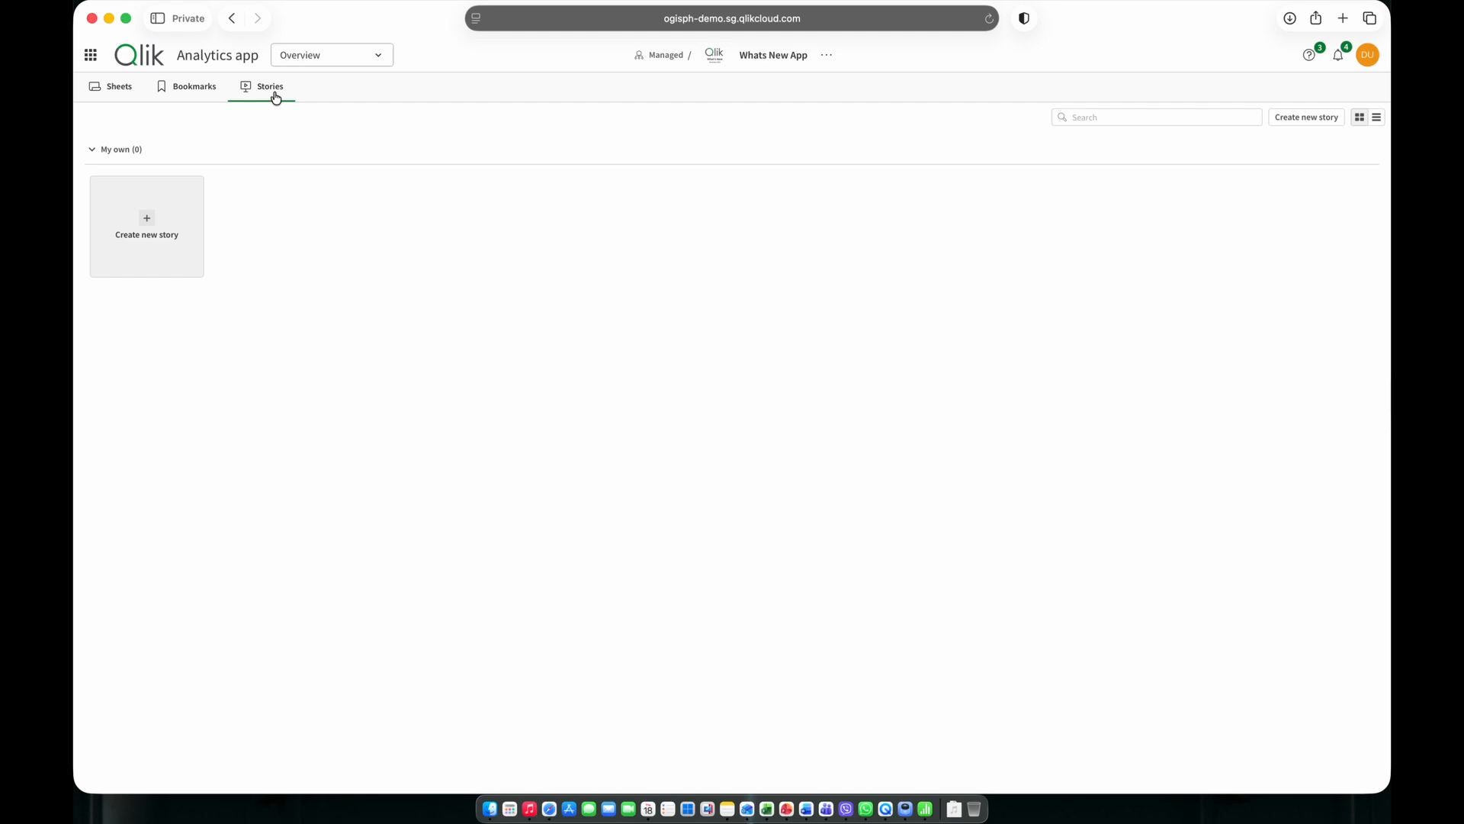
{"action": "left_click", "coordinate": [130, 95]}
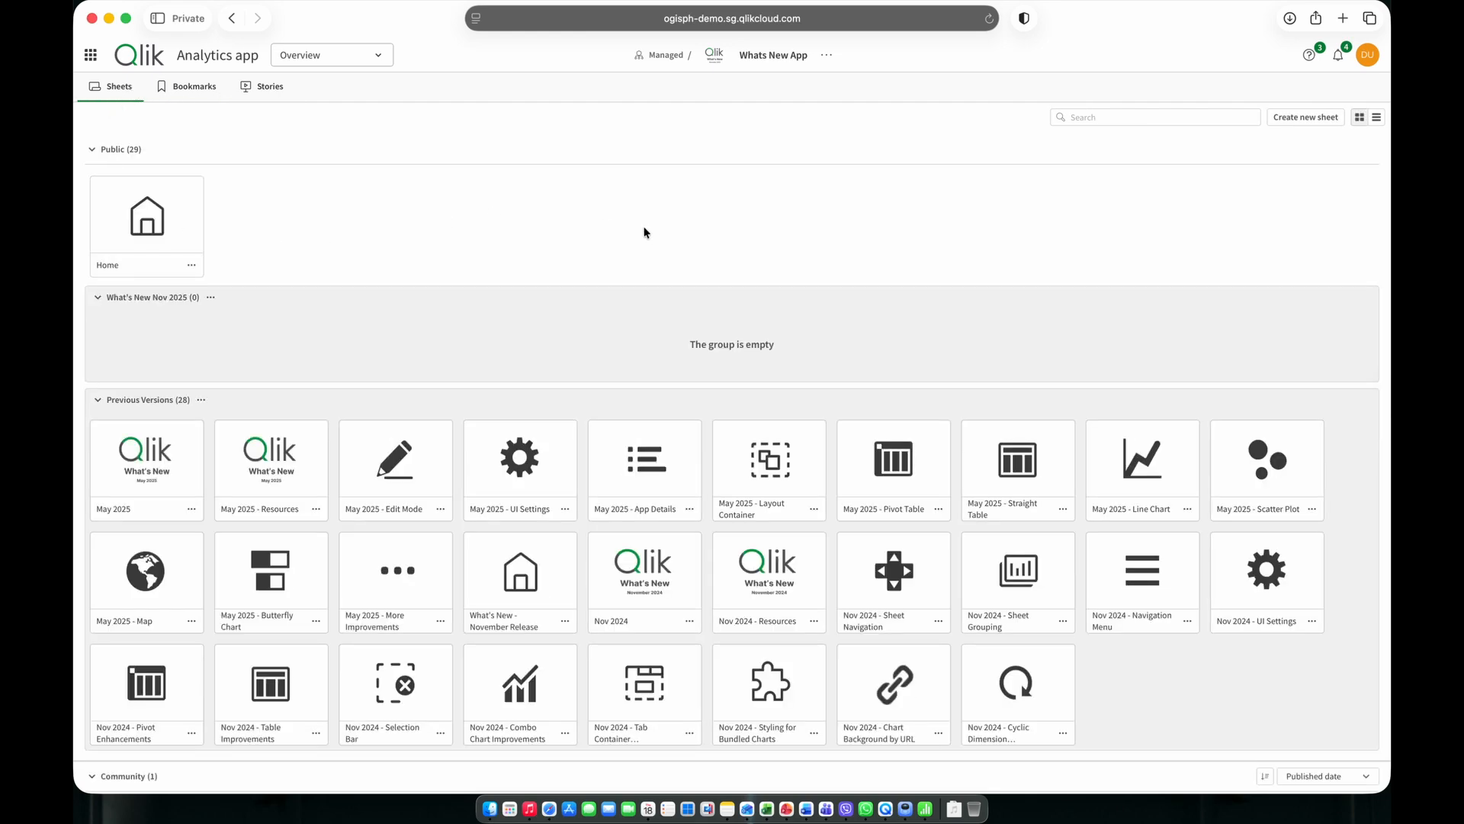
Collapse the Public and Community sheet groups and open the personal sheet May 2025 - App Details (1).
{"action": "left_click", "coordinate": [90, 150]}
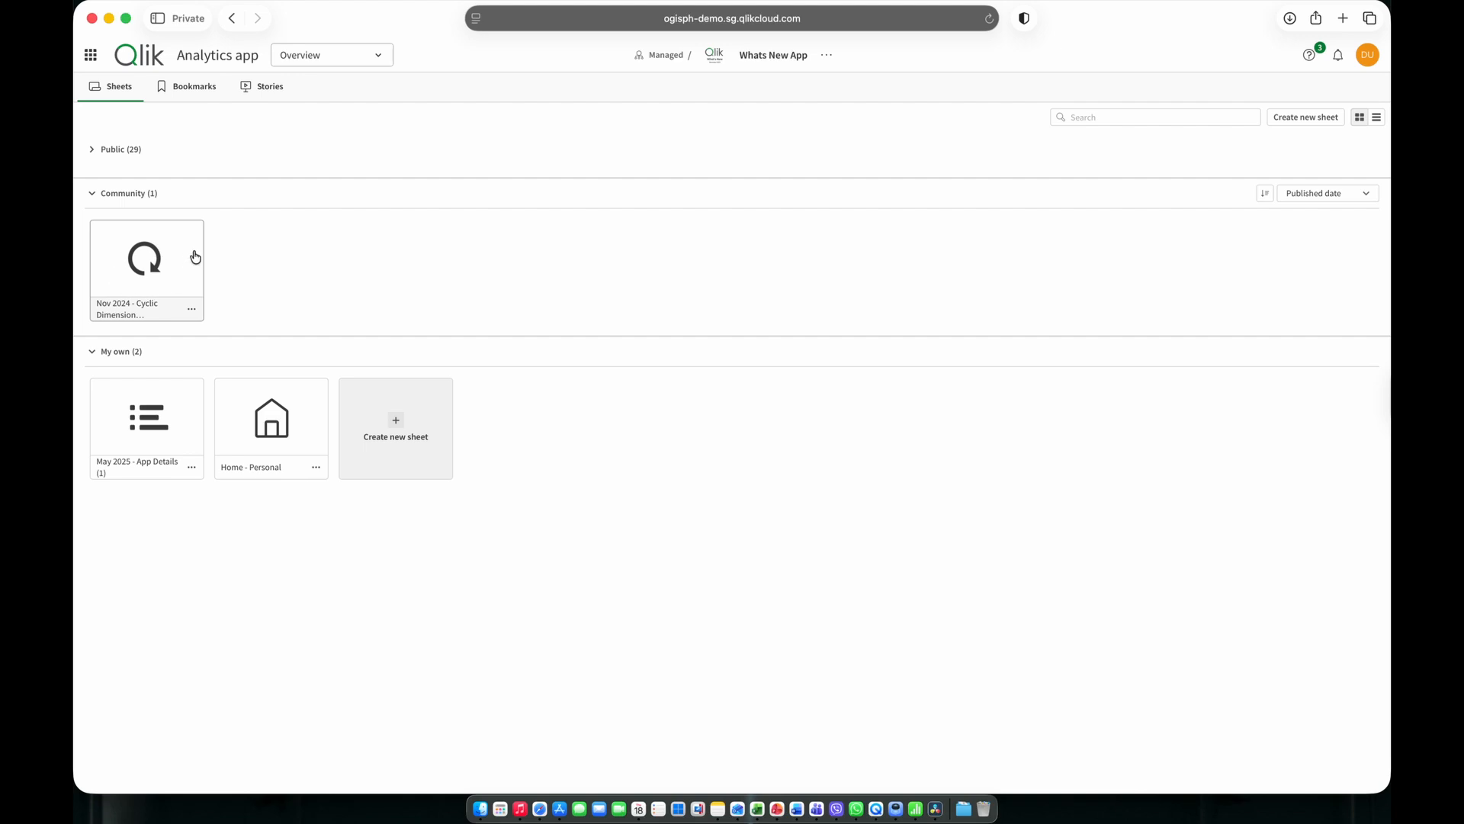
{"action": "left_click", "coordinate": [91, 195]}
{"action": "left_click", "coordinate": [178, 324]}
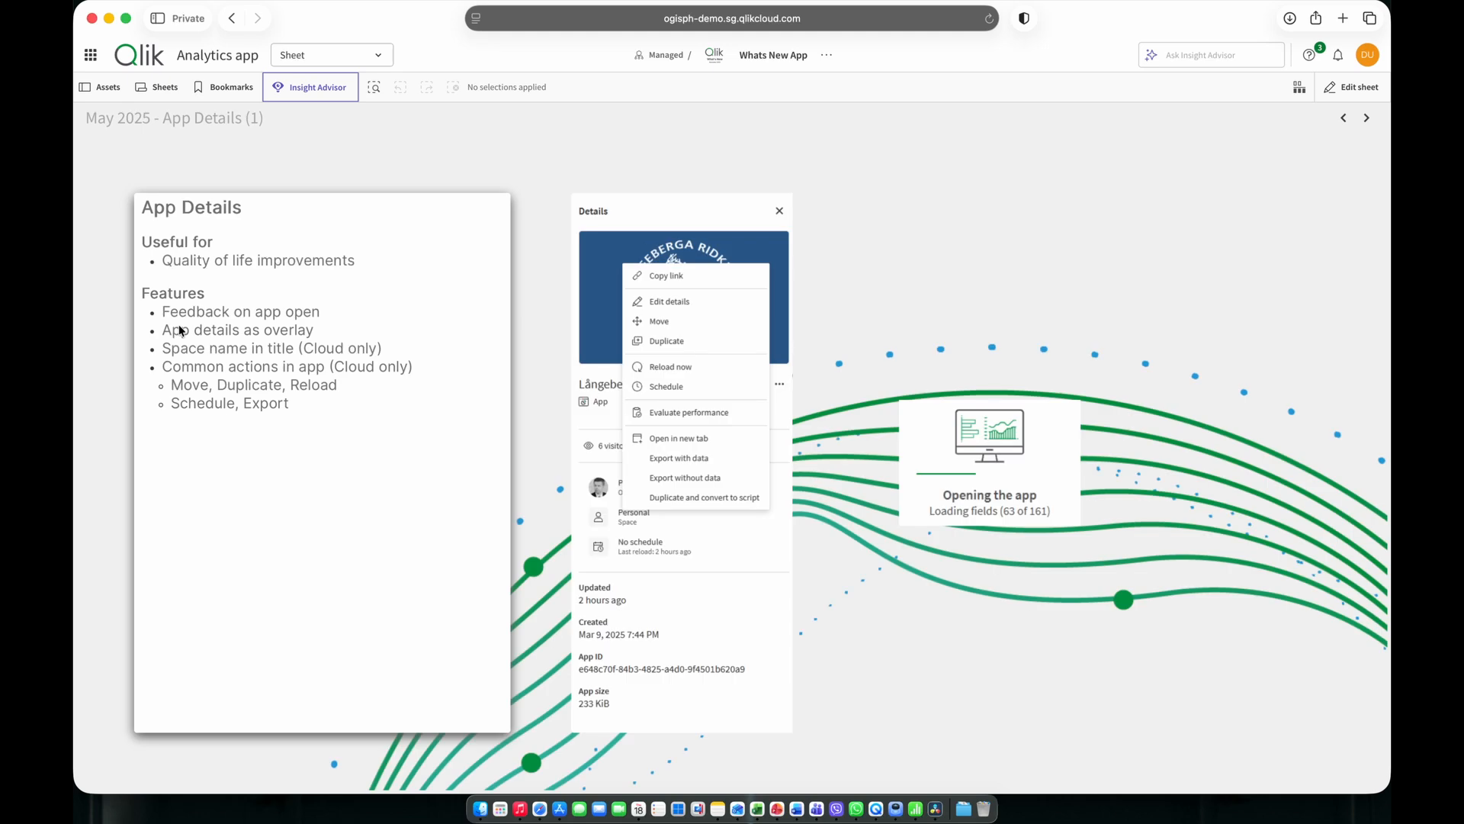
Return to the app overview, view the templates offered for a new sheet, and close them without creating one.
{"action": "left_click", "coordinate": [353, 59]}
{"action": "left_click", "coordinate": [345, 99]}
{"action": "left_click", "coordinate": [417, 304]}
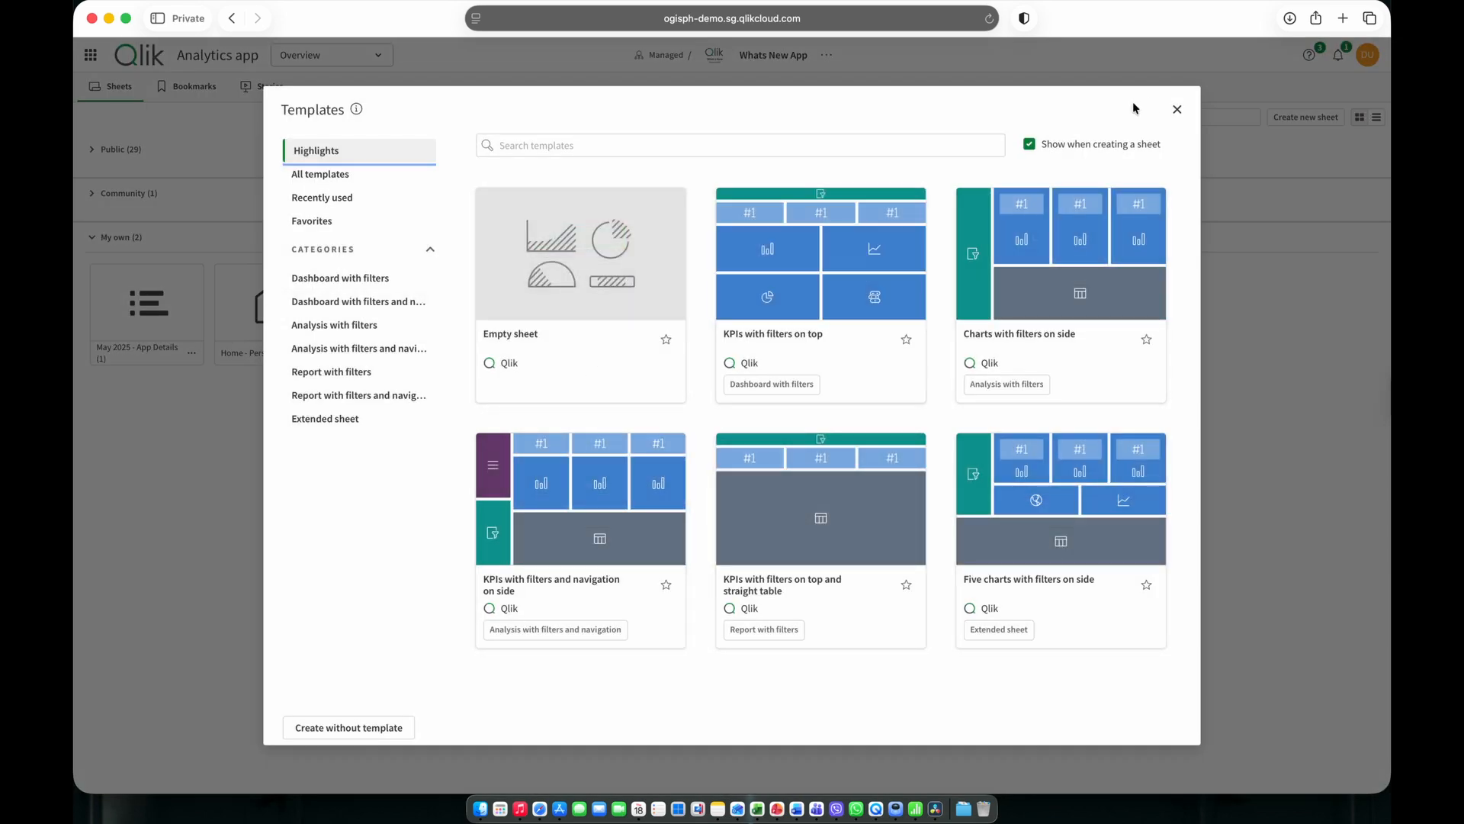
{"action": "left_click", "coordinate": [1176, 109]}
View the sheet details of May 2025 - App Details (1) and close them.
{"action": "left_click", "coordinate": [191, 353]}
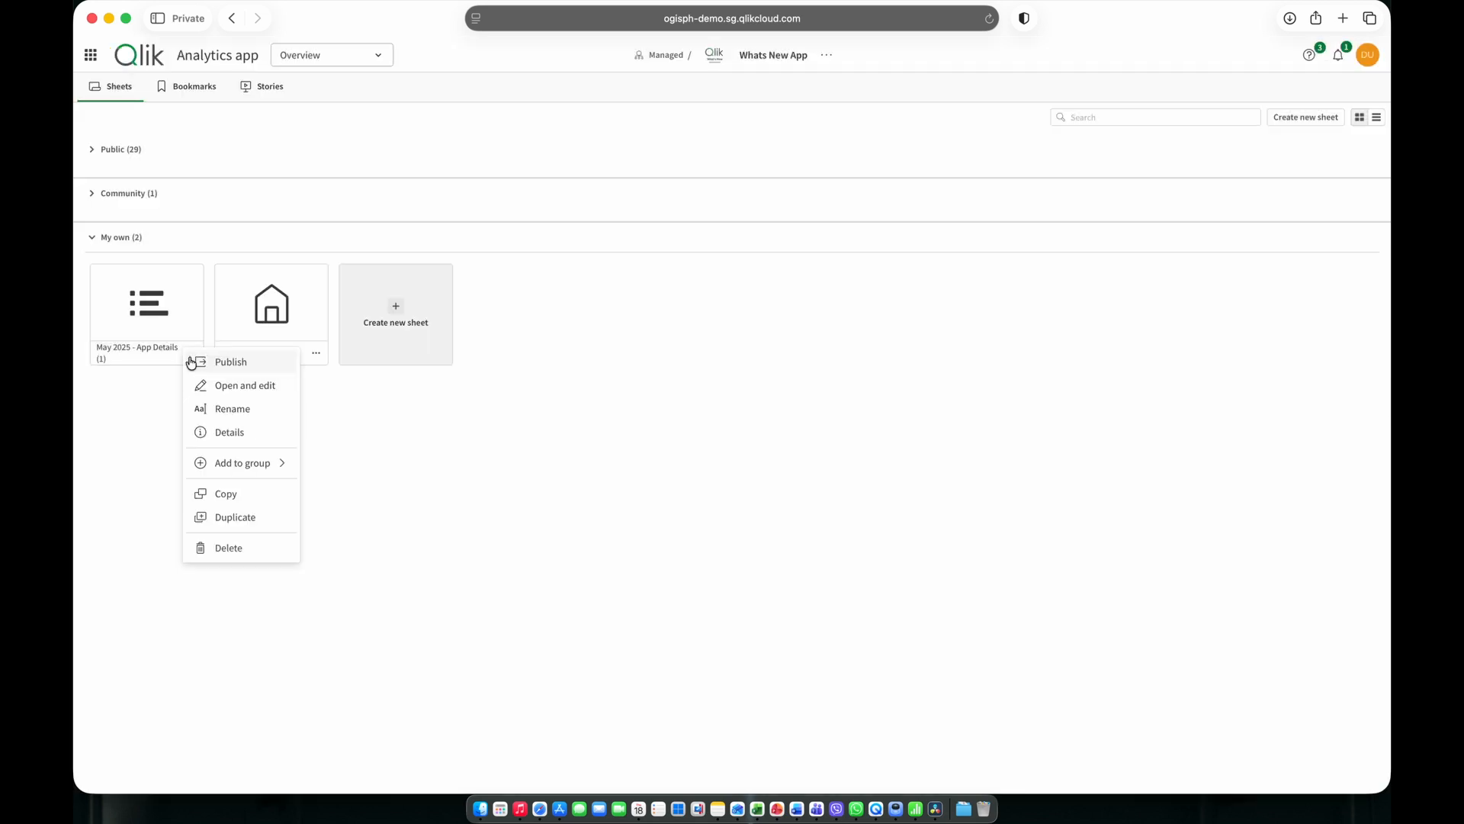
{"action": "left_click", "coordinate": [218, 433]}
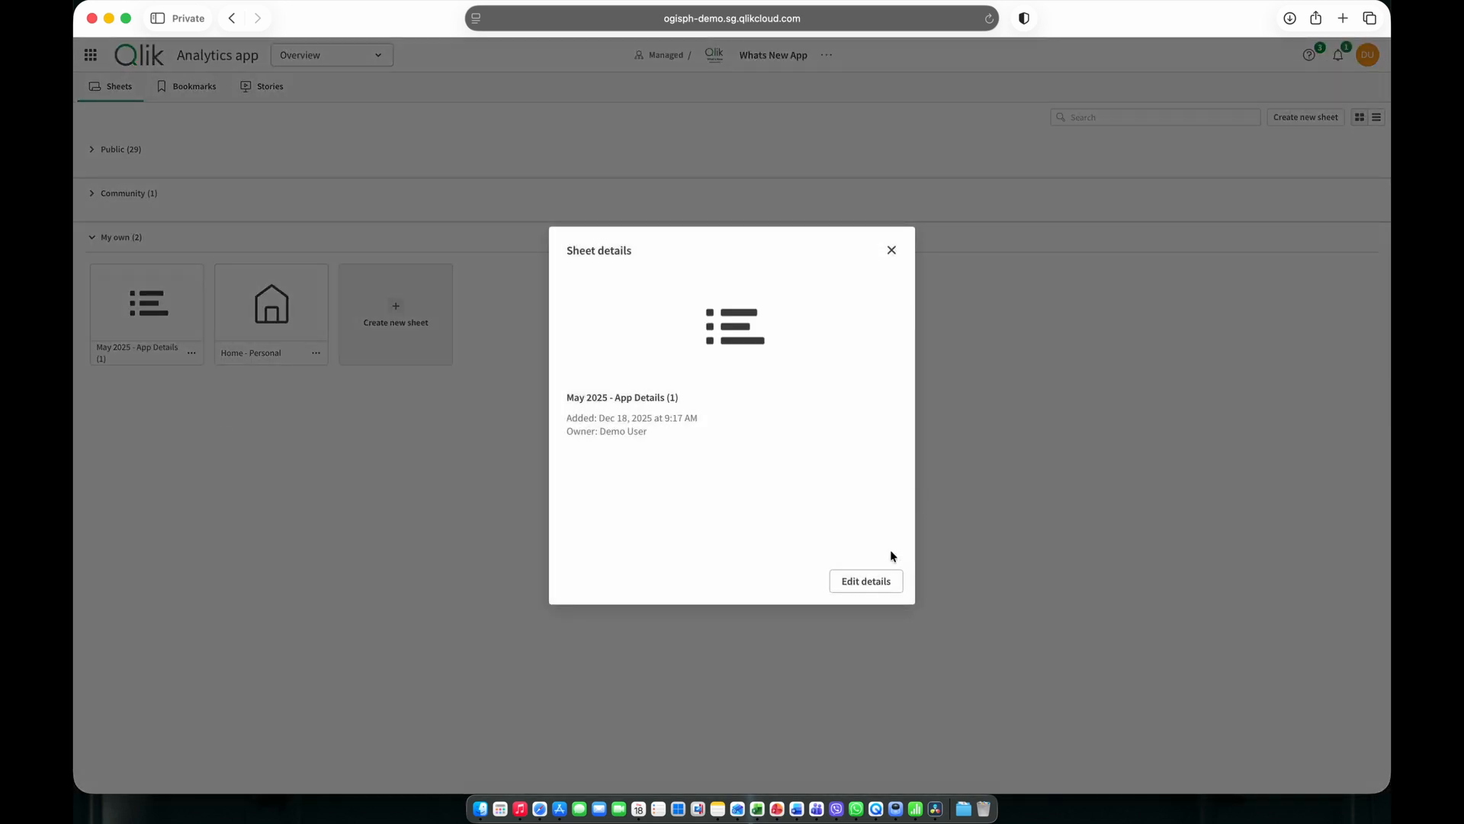
{"action": "left_click", "coordinate": [892, 254]}
Duplicate the personal sheet May 2025 - App Details (1) and move the copy to the position of Home - Personal.
{"action": "left_click", "coordinate": [191, 352]}
{"action": "left_click", "coordinate": [240, 515]}
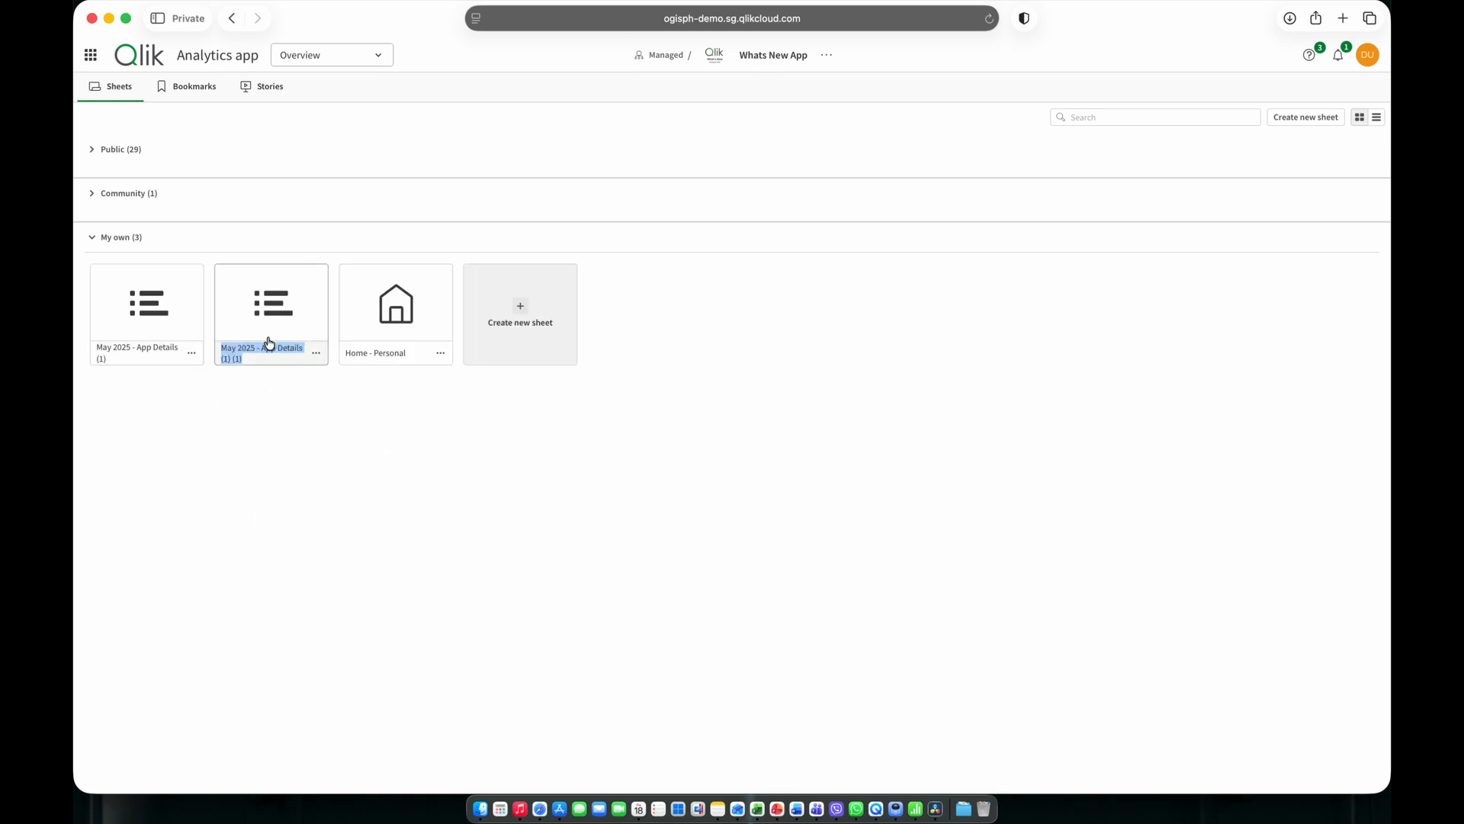
{"action": "left_click_drag", "start_coordinate": [277, 317], "coordinate": [445, 314]}
{"action": "left_click", "coordinate": [445, 314]}
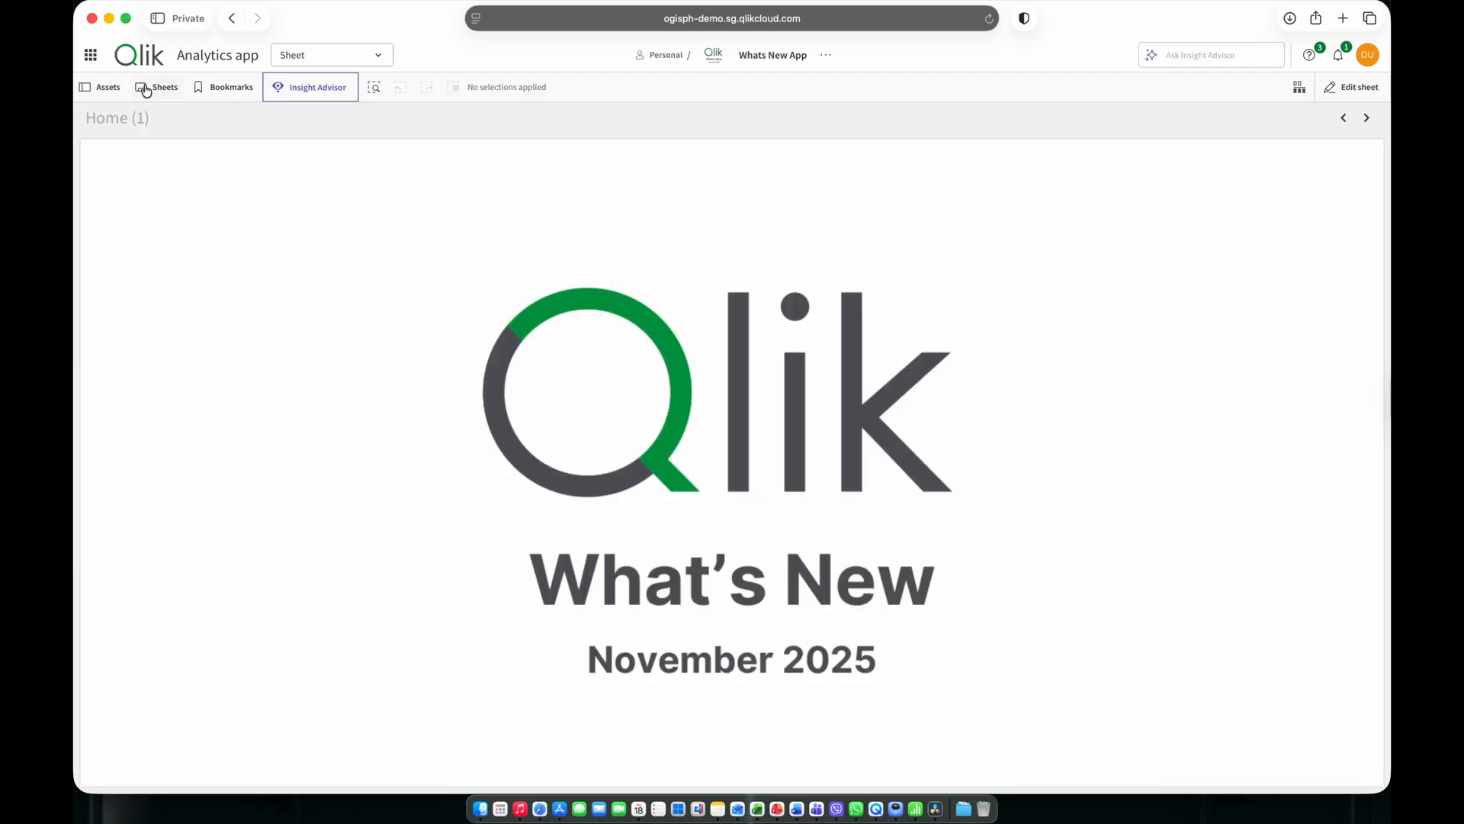
View the sections available in the app and go to the Analytics Create page.
{"action": "left_click", "coordinate": [302, 61]}
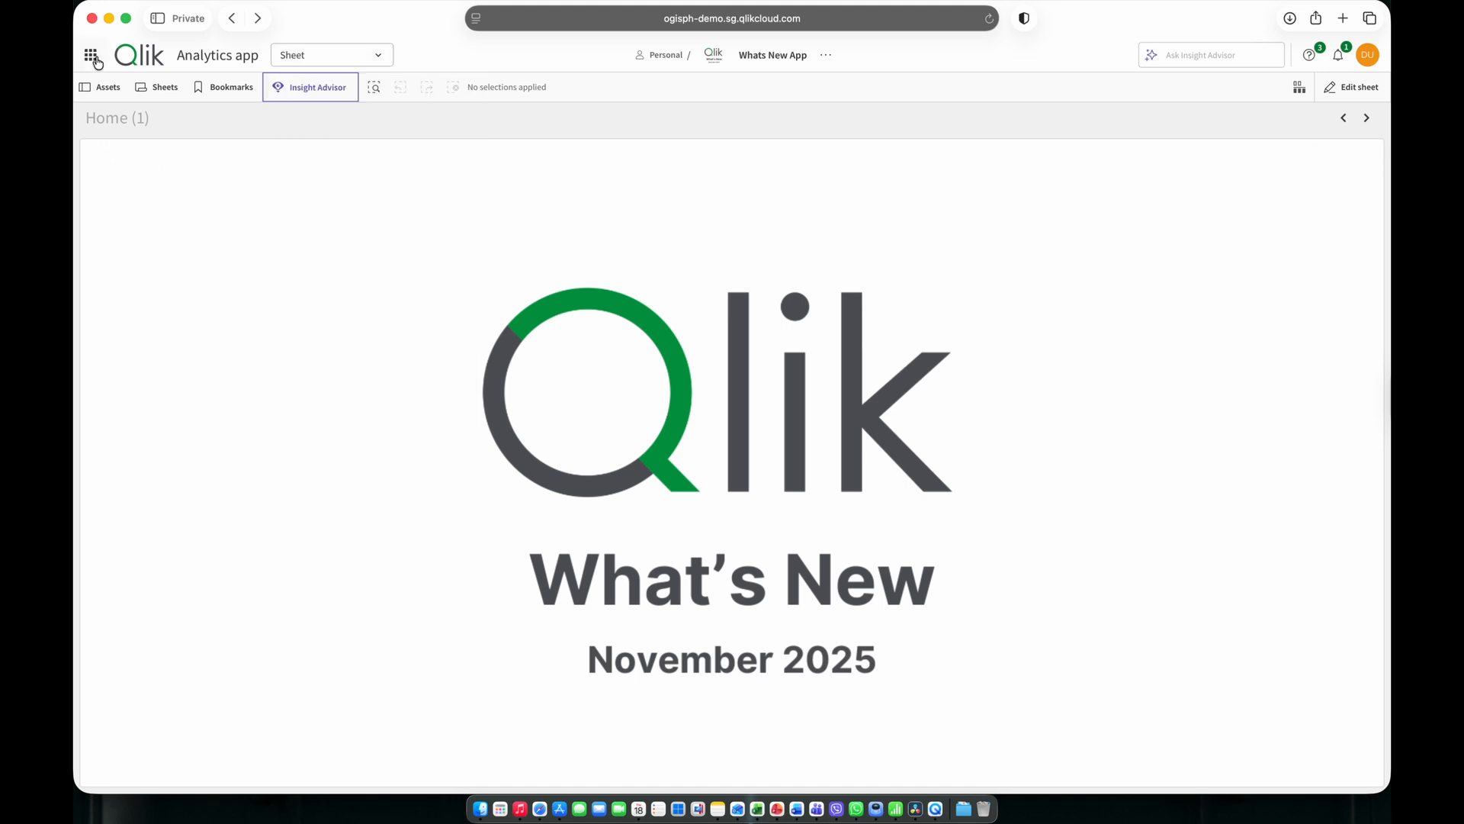
{"action": "left_click", "coordinate": [92, 57]}
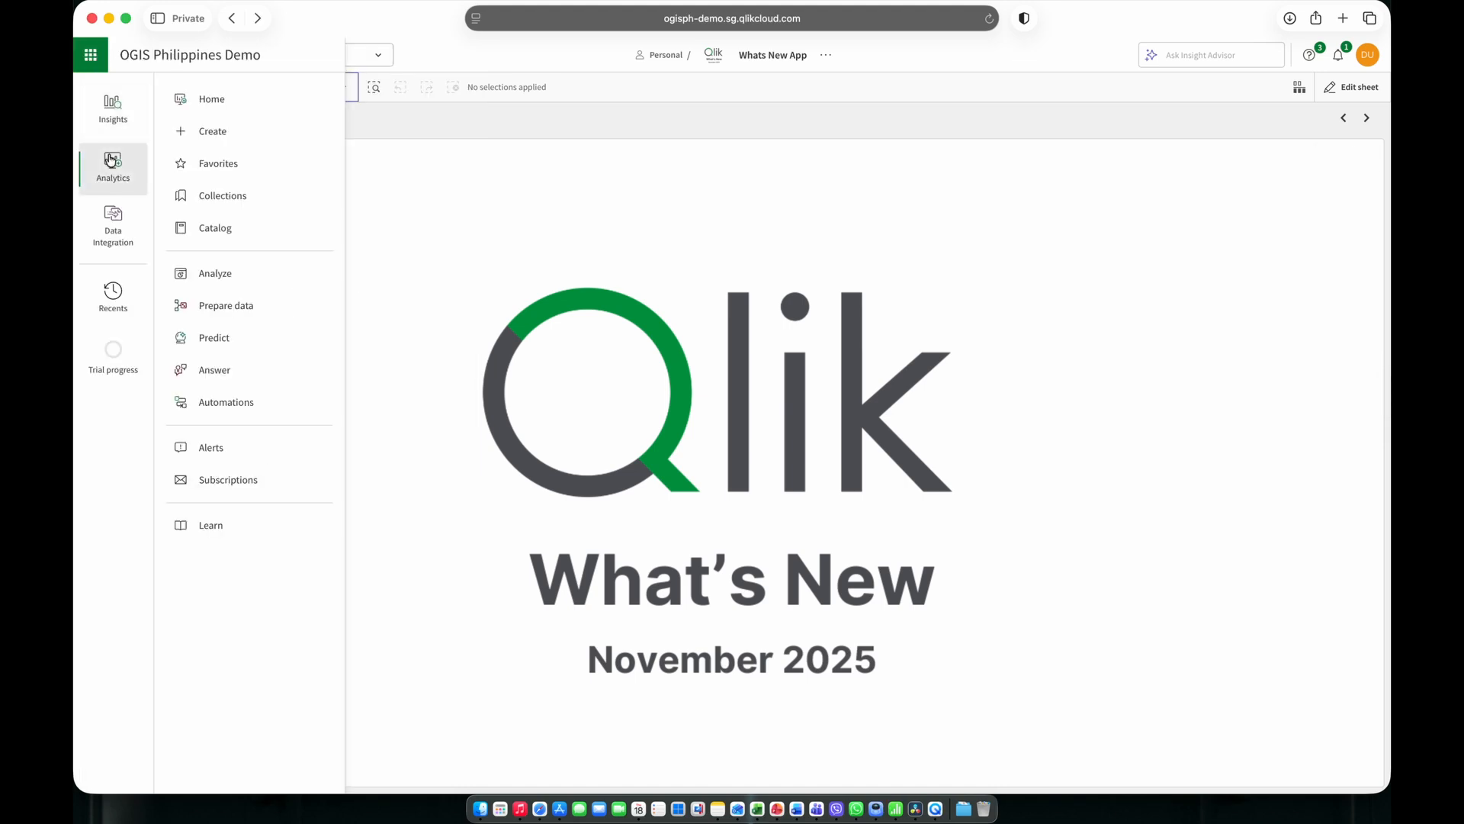
{"action": "left_click", "coordinate": [227, 134]}
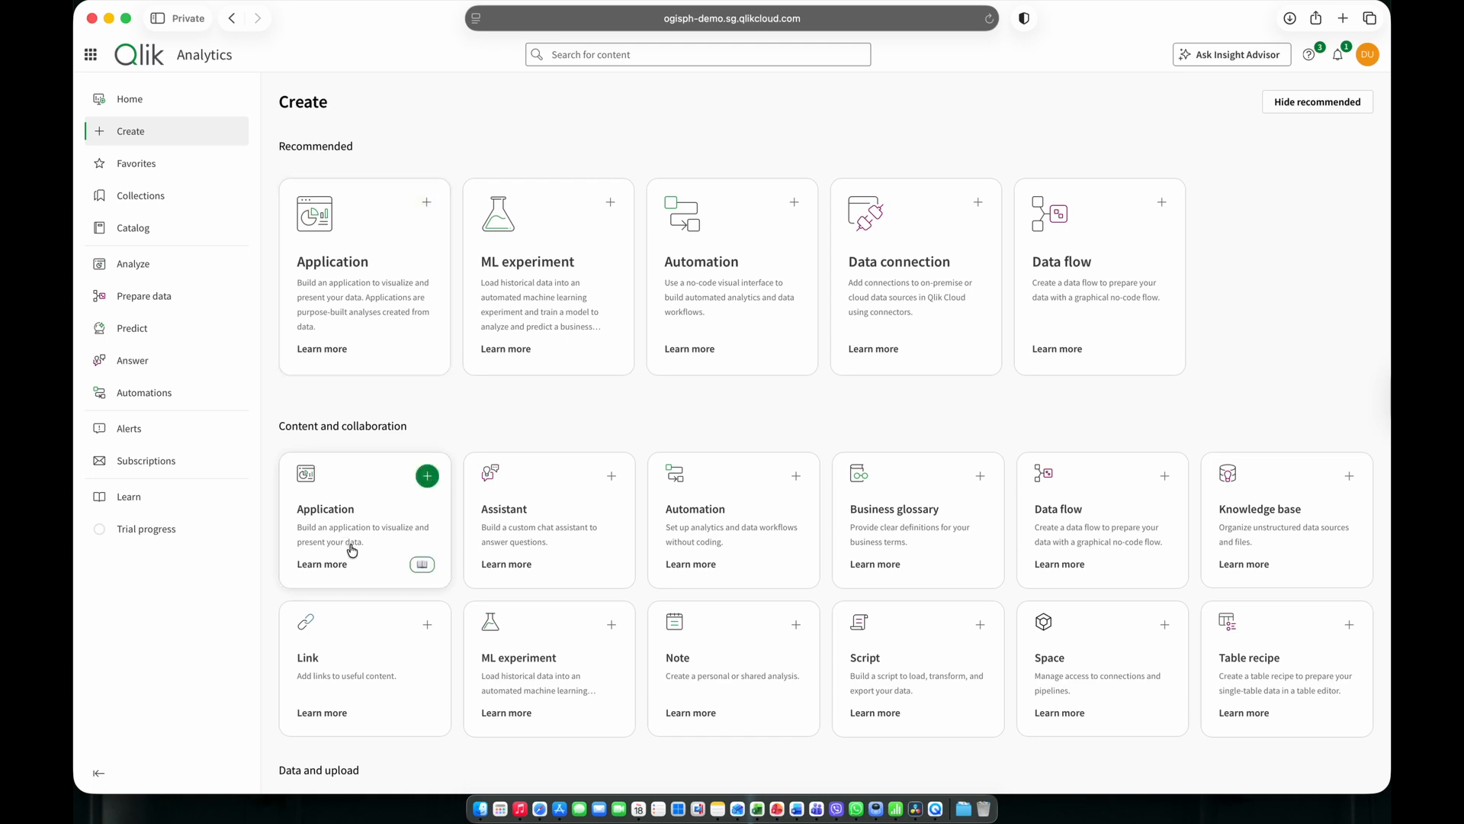
Create a new application named ABC Company in the Personal space and have it open.
{"action": "left_click", "coordinate": [371, 360]}
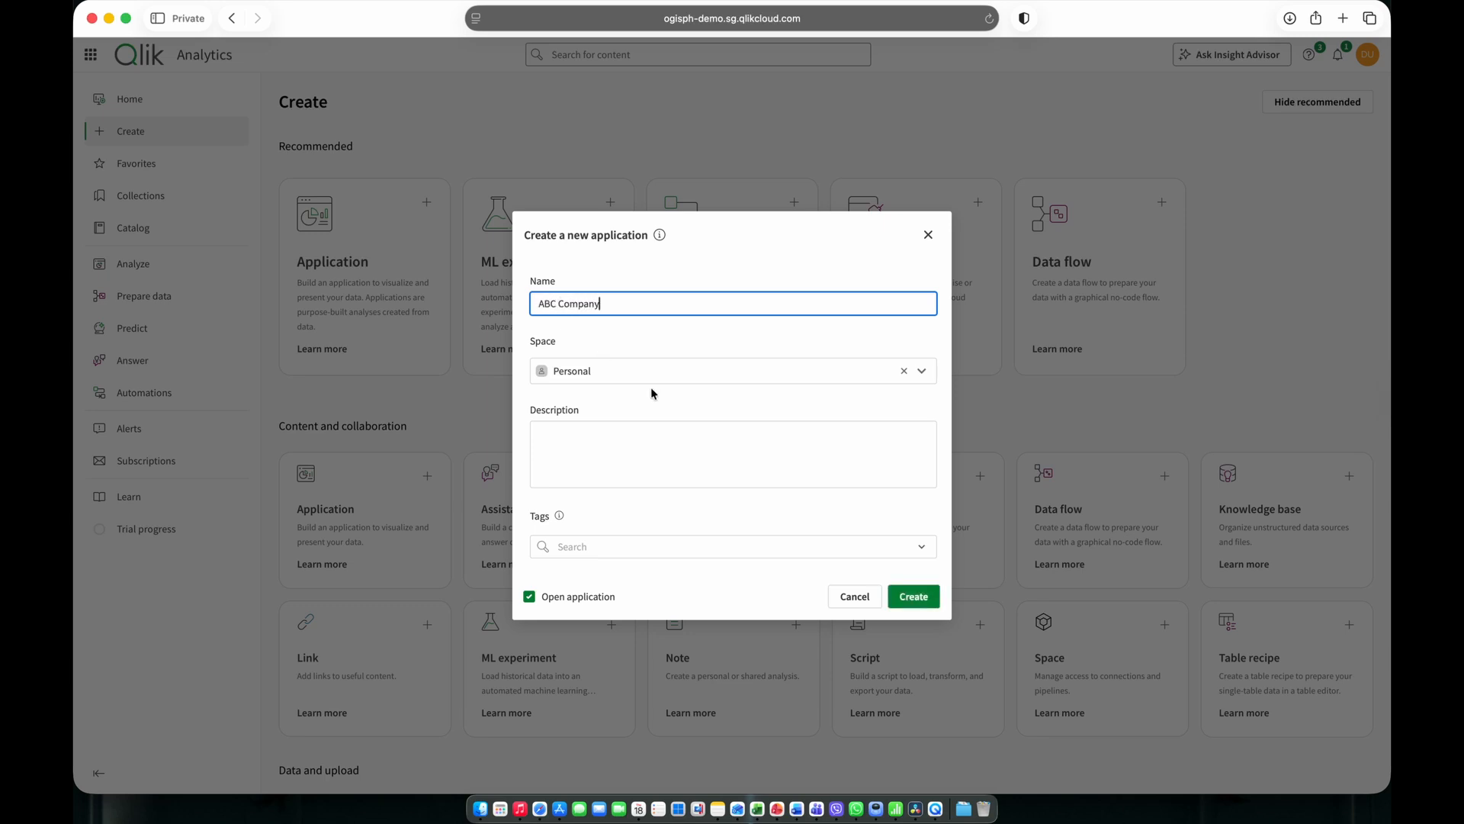
{"action": "left_click", "coordinate": [920, 370]}
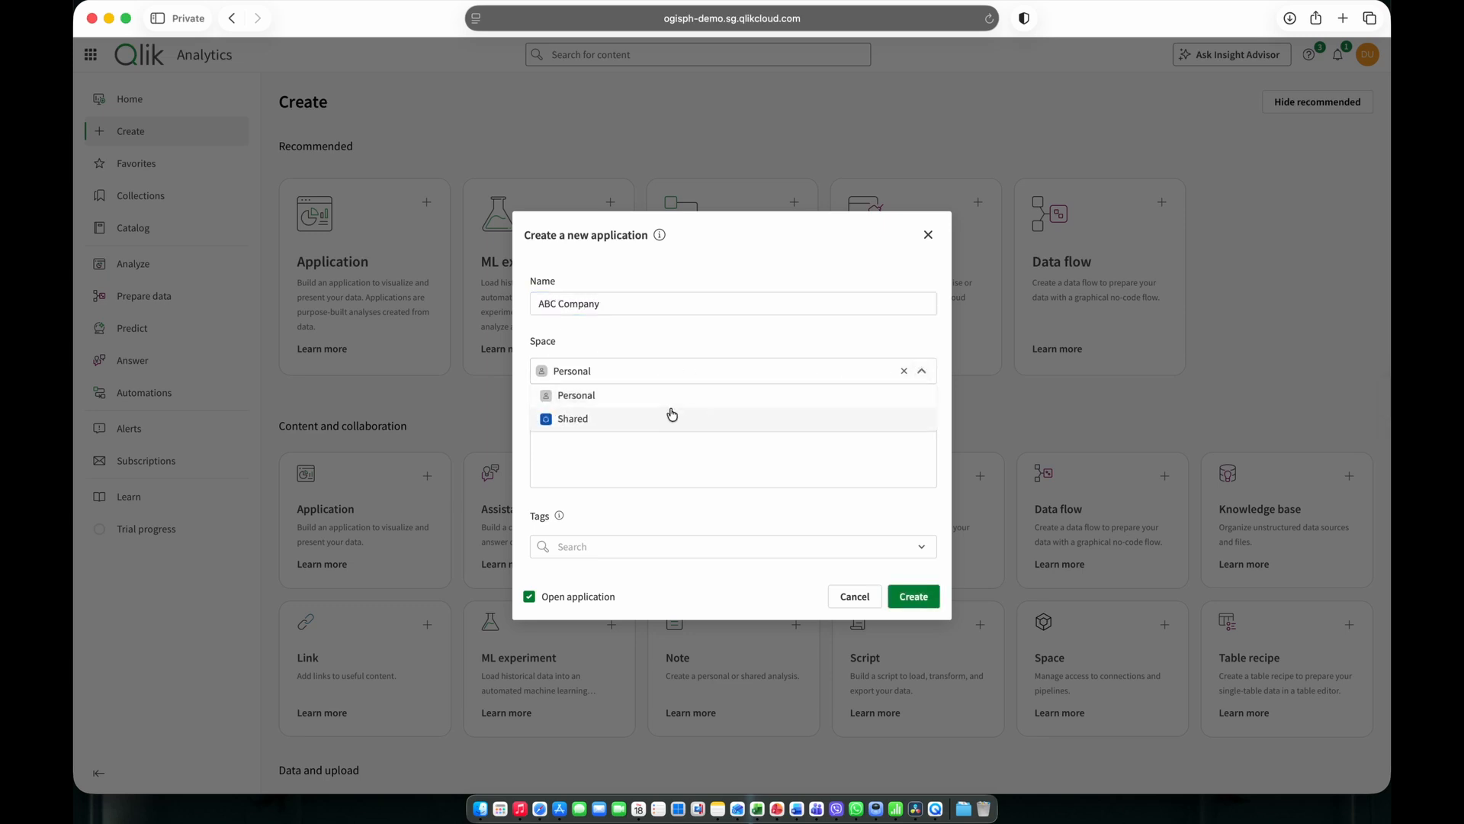
{"action": "left_click", "coordinate": [608, 397]}
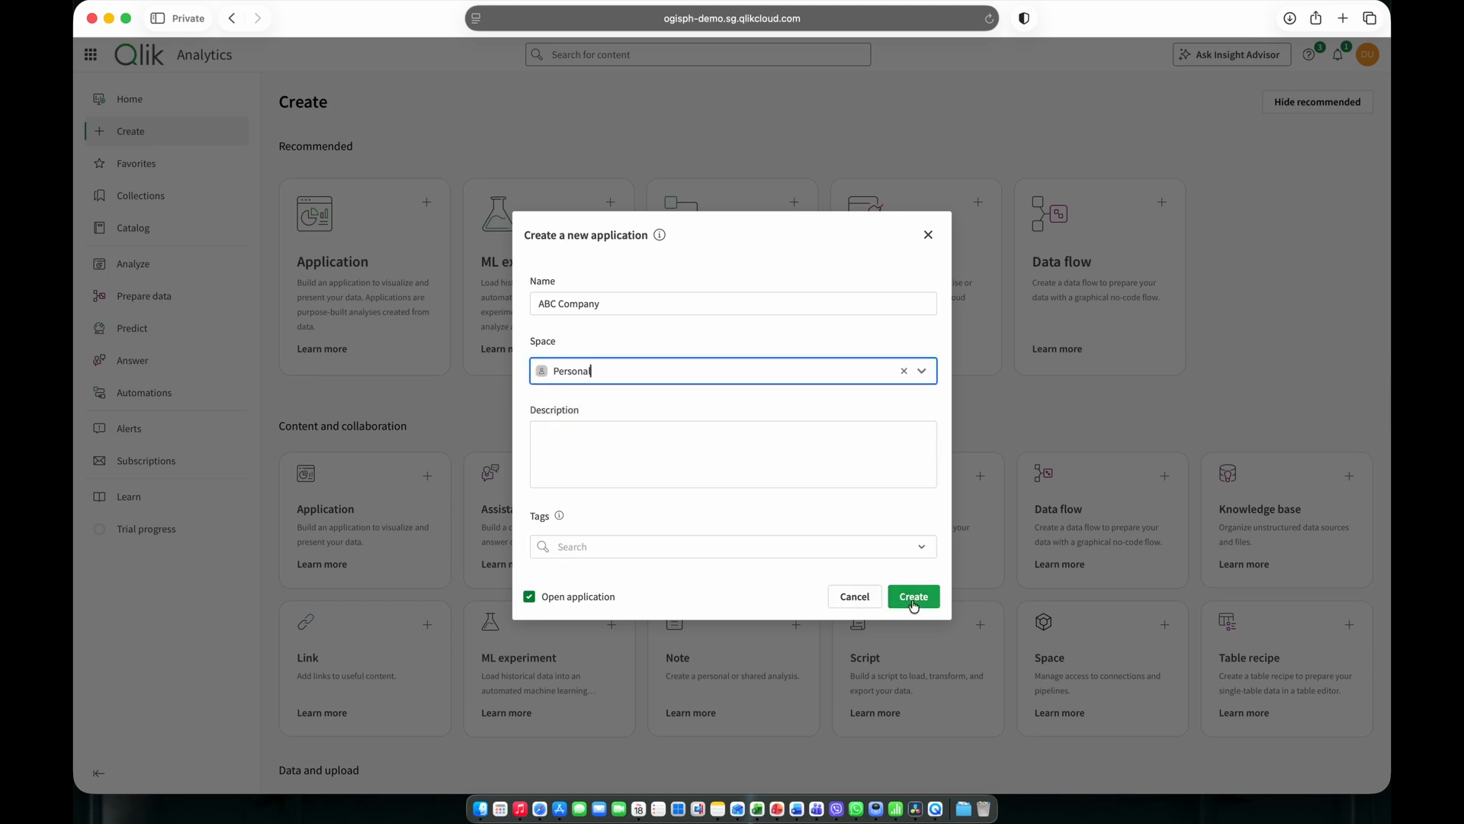
{"action": "left_click", "coordinate": [794, 576]}
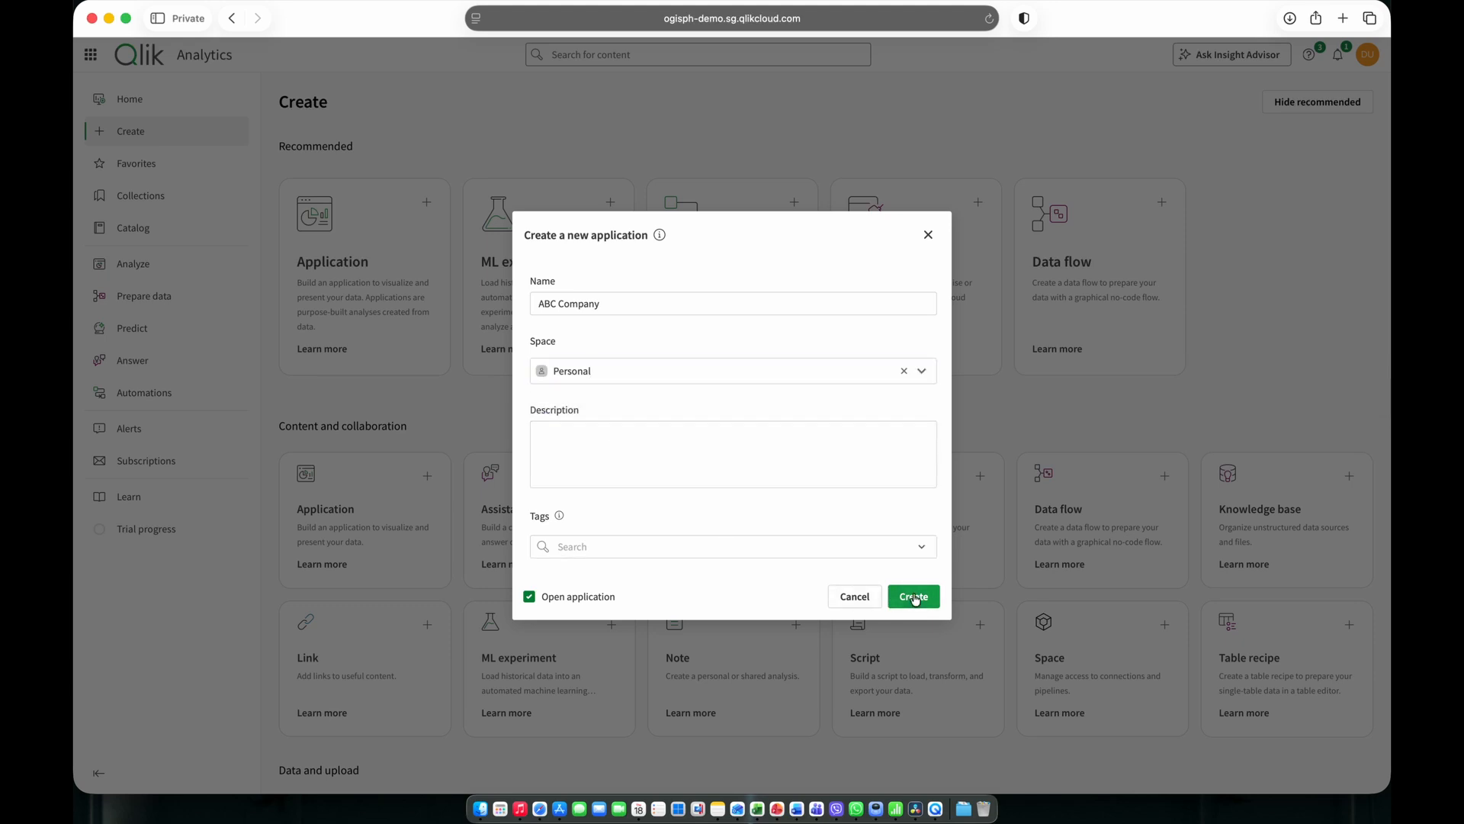
{"action": "left_click", "coordinate": [915, 597]}
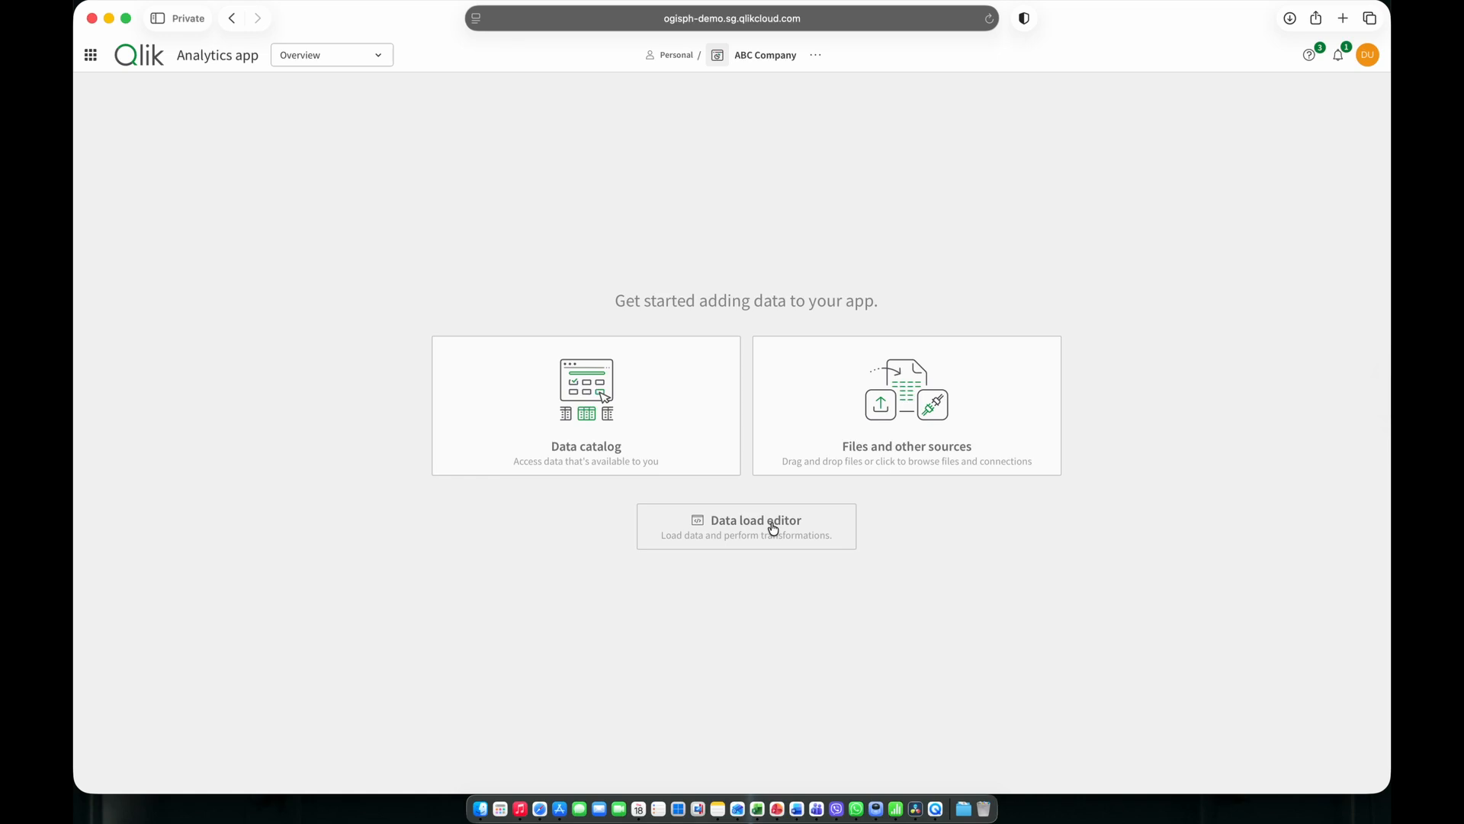
Upload SalesData_MultiTabs.xlsx from the QSA-HY-CVQS-0201 folder to the new app through Files and other sources.
{"action": "left_click", "coordinate": [966, 807]}
{"action": "left_click_drag", "start_coordinate": [840, 361], "coordinate": [383, 318]}
{"action": "left_click", "coordinate": [304, 387]}
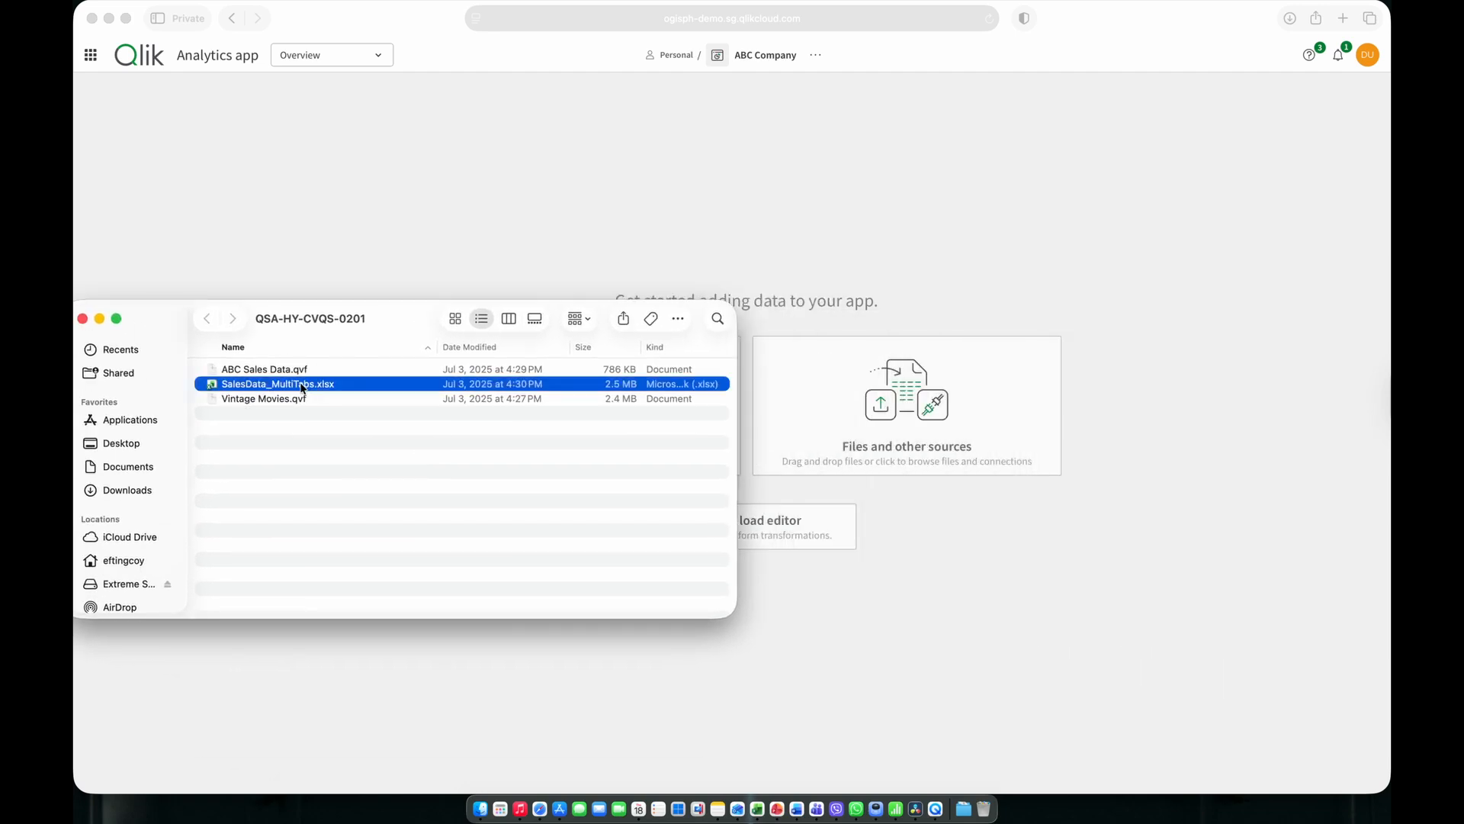
{"action": "left_click_drag", "start_coordinate": [288, 389], "coordinate": [887, 470]}
{"action": "left_click", "coordinate": [919, 488]}
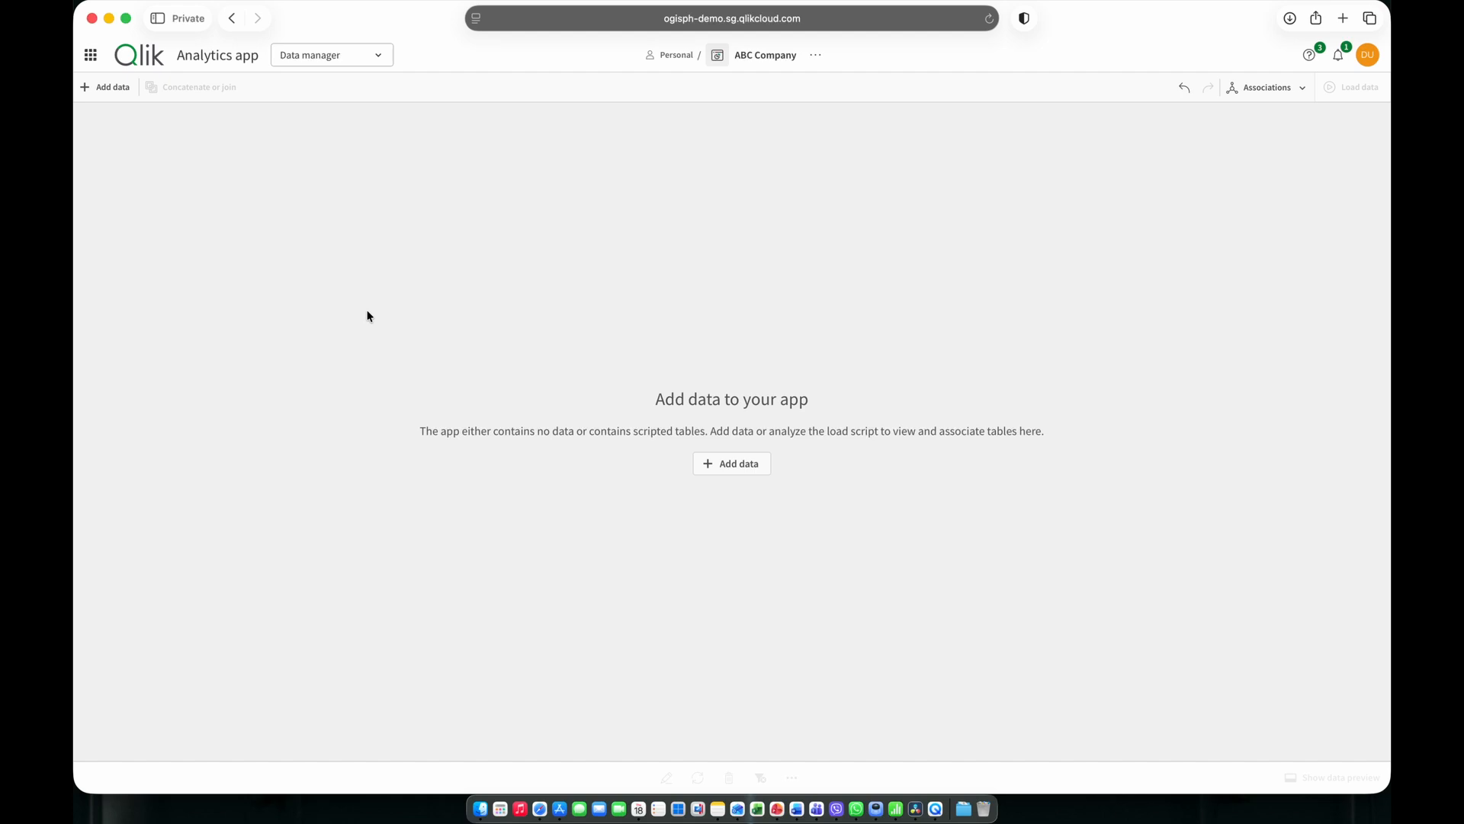
Add data from files and other sources, choosing SalesData_MultiTabs.xlsx in the Personal space's data files.
{"action": "left_click", "coordinate": [108, 91]}
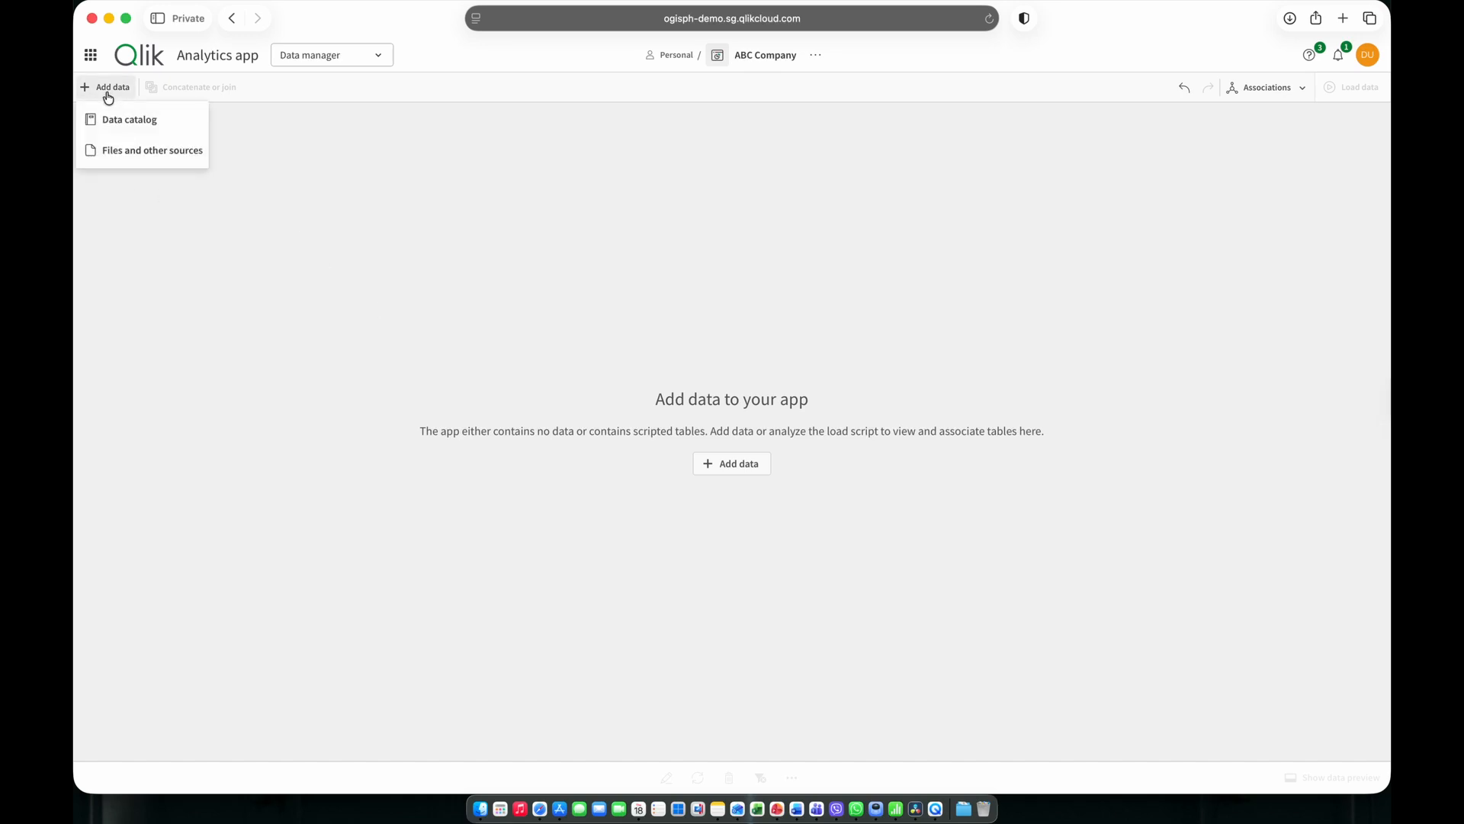
{"action": "left_click", "coordinate": [110, 150]}
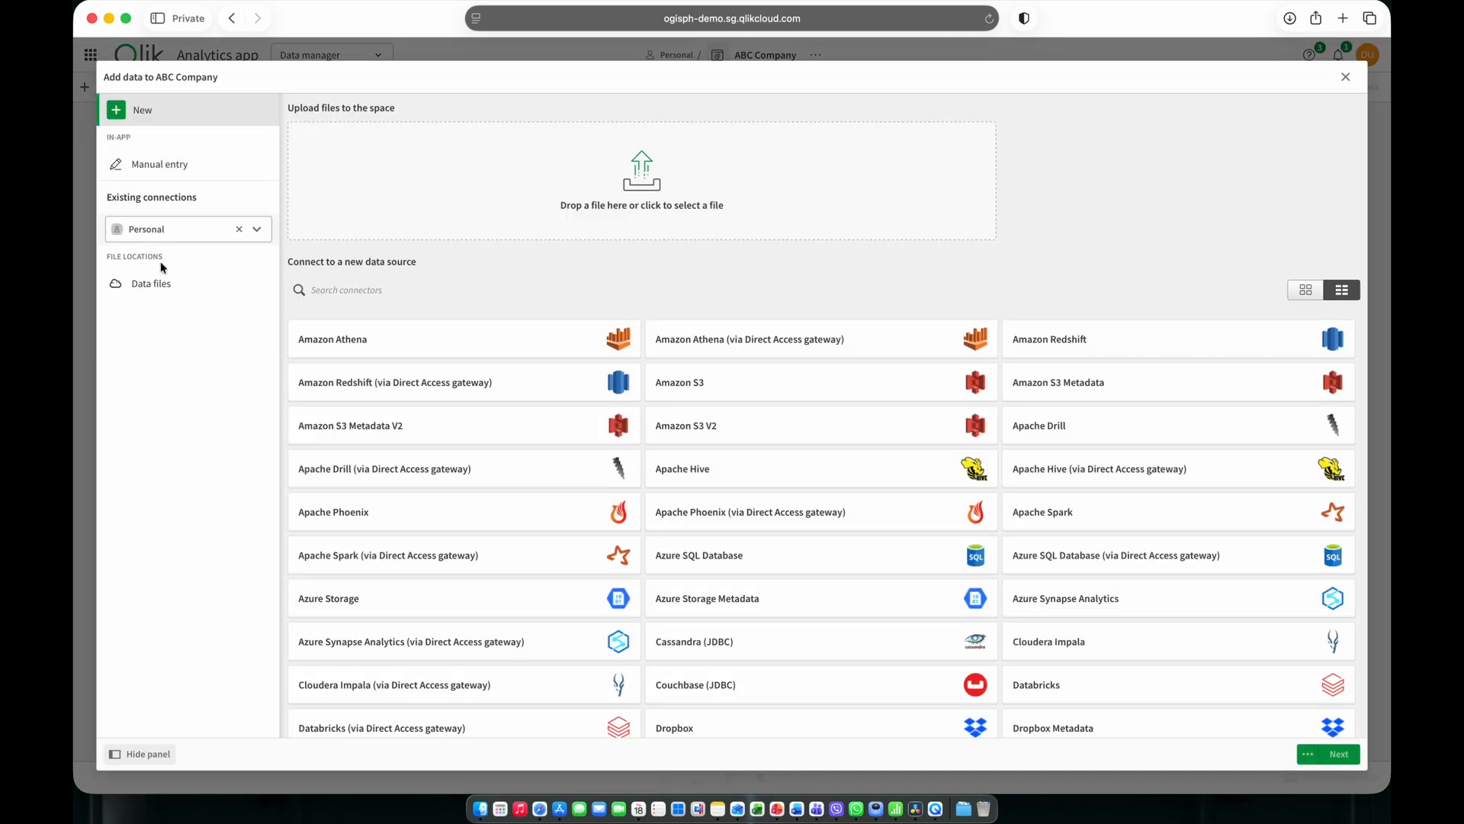
{"action": "left_click", "coordinate": [186, 295]}
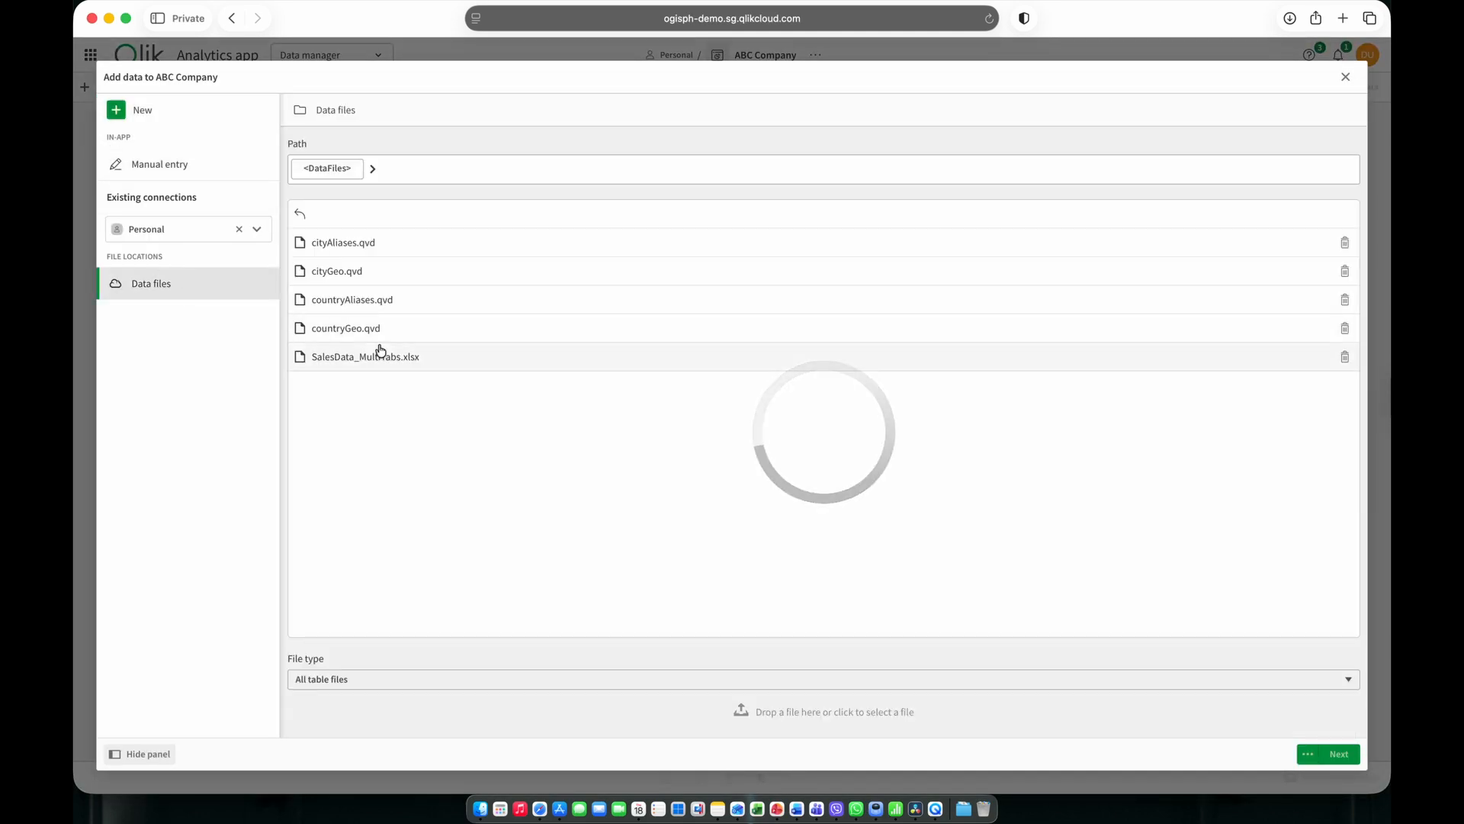
{"action": "left_click", "coordinate": [469, 366]}
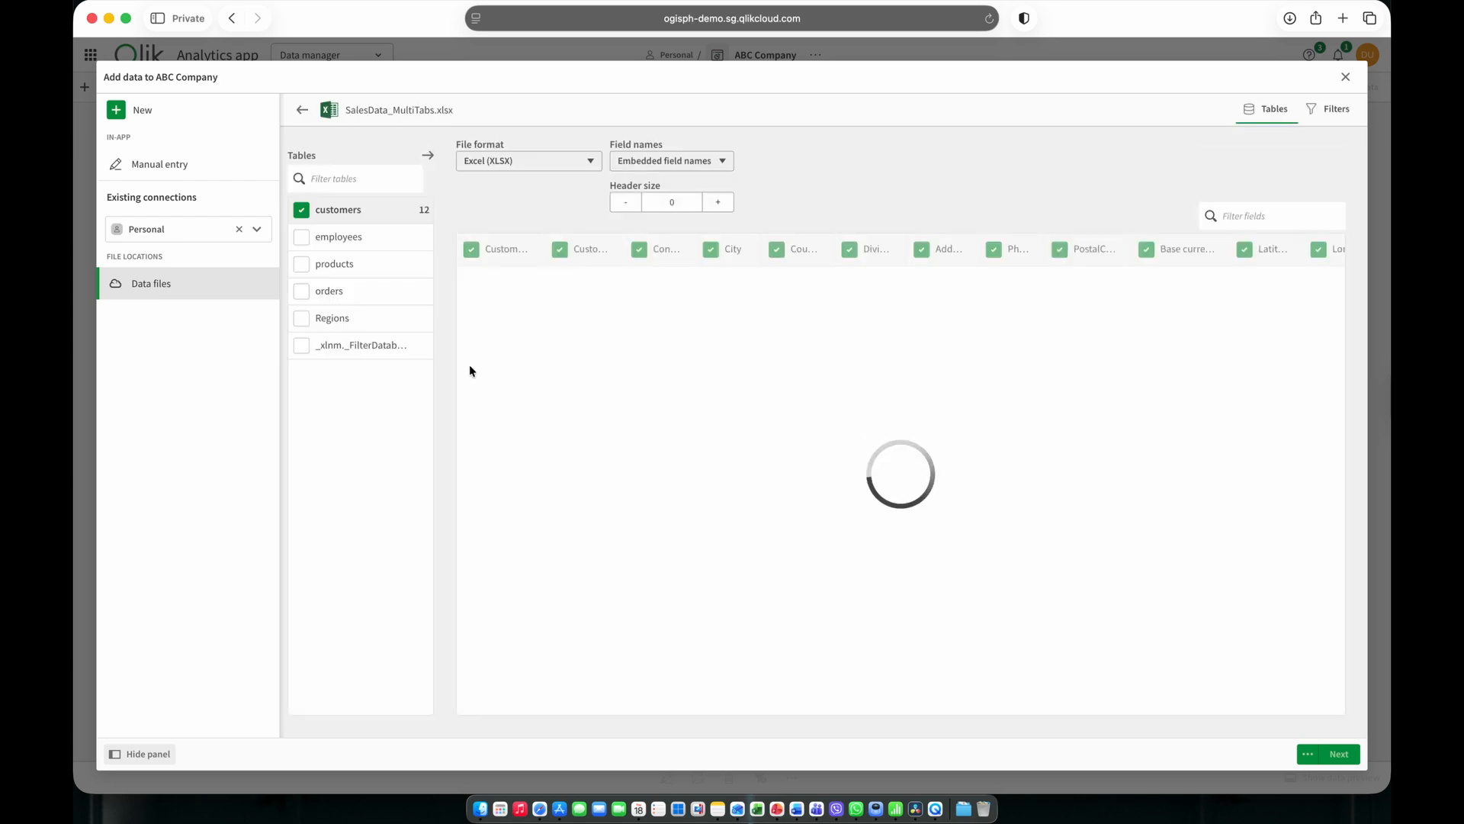
Include the employees, products, orders and Regions tables along with customers and bring them into the data manager.
{"action": "left_click", "coordinate": [301, 237]}
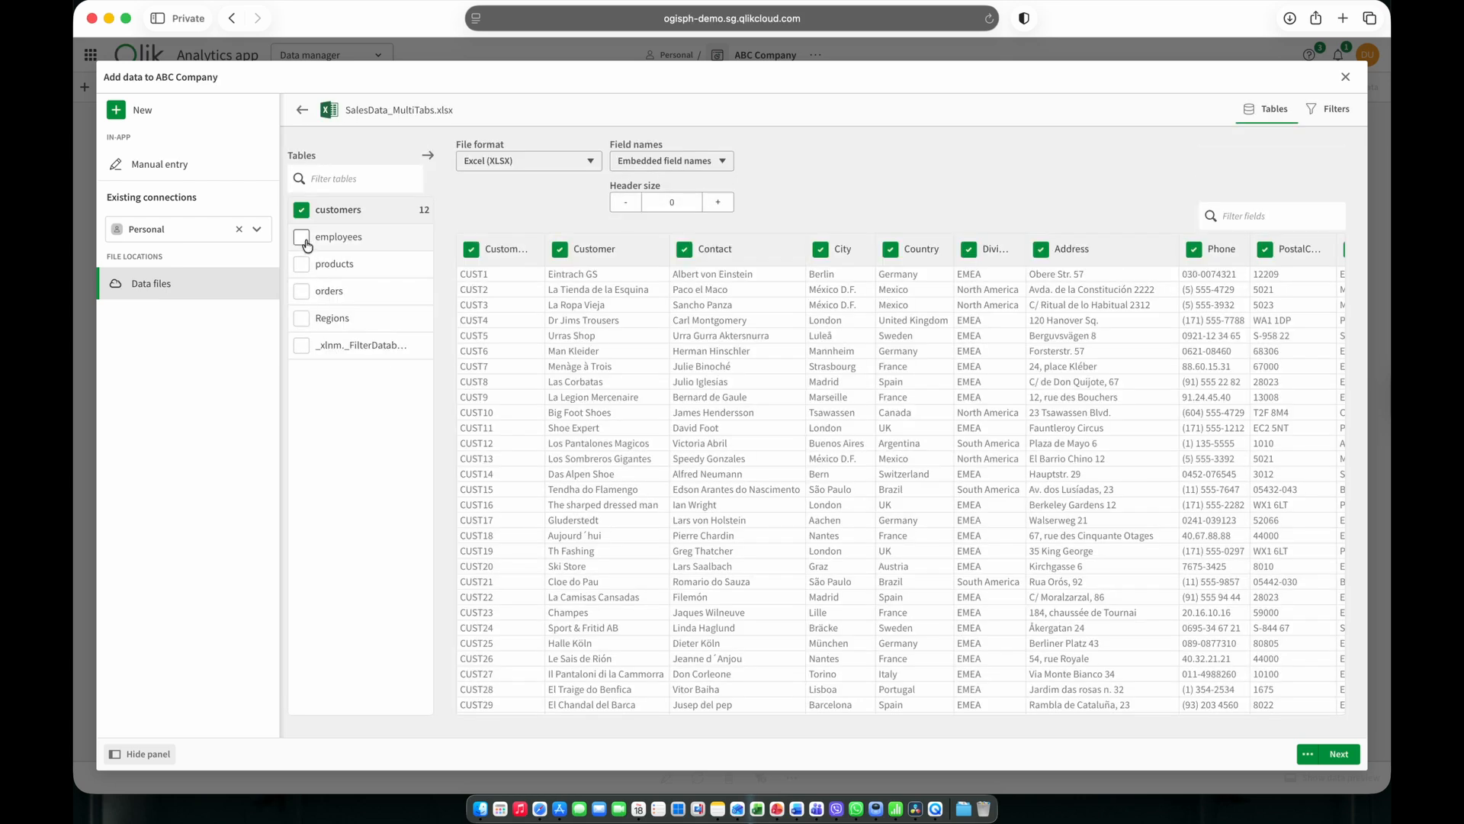
{"action": "left_click", "coordinate": [301, 264]}
{"action": "left_click", "coordinate": [301, 291]}
{"action": "left_click", "coordinate": [301, 318]}
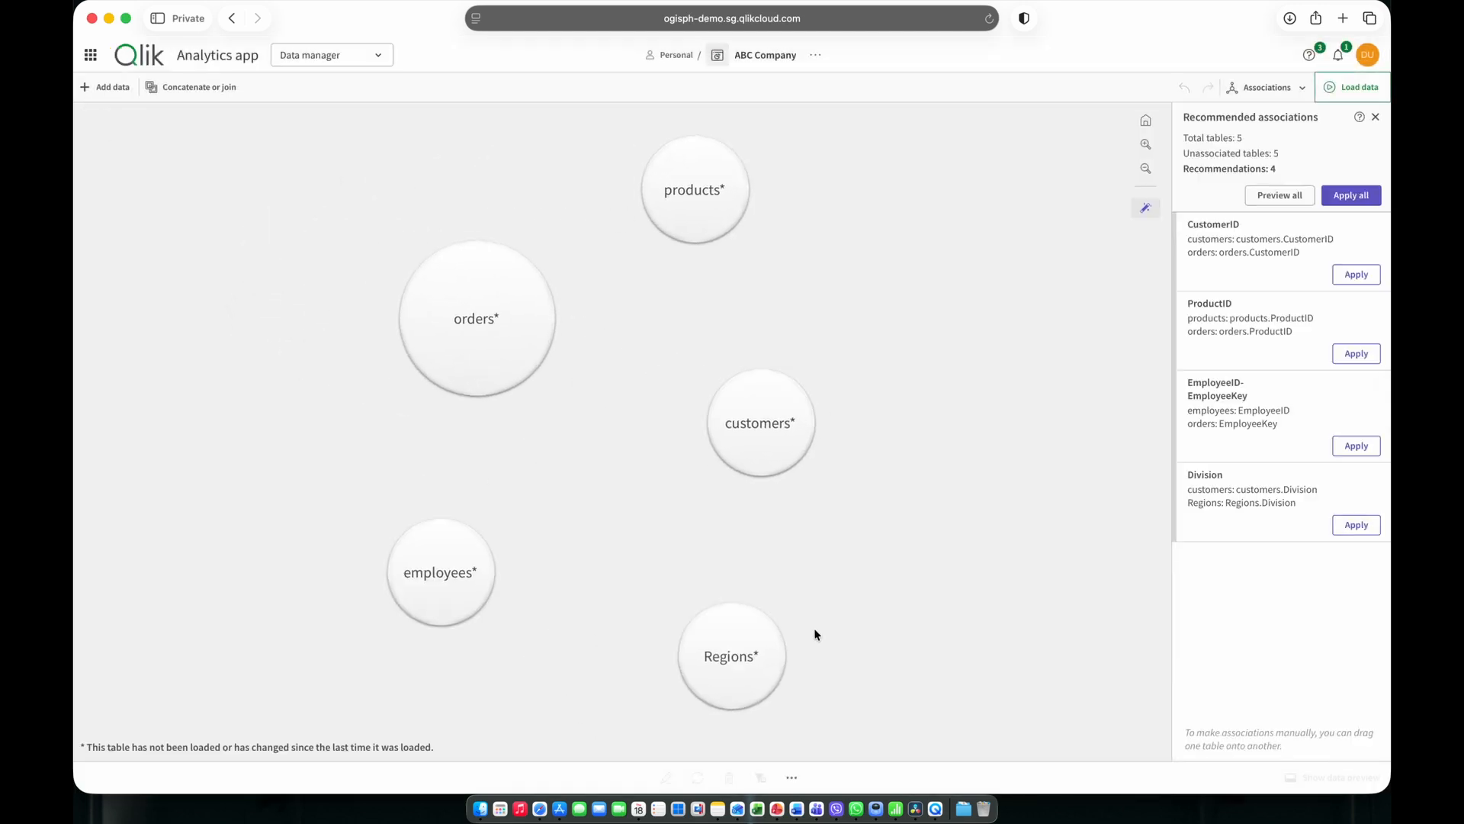
Keep the Associations view and preview the data of the products, customers and employees tables.
{"action": "left_click", "coordinate": [1267, 87]}
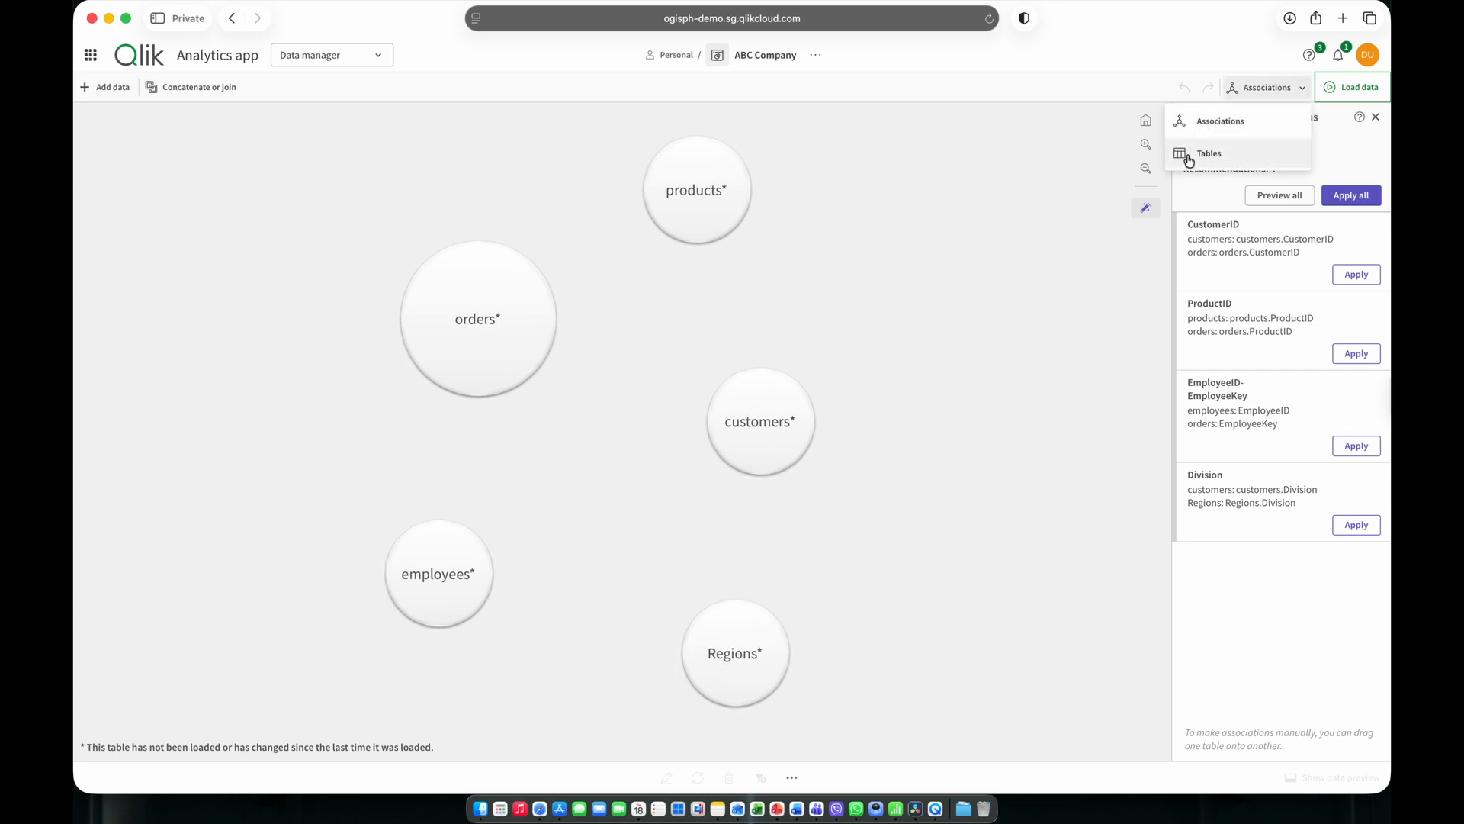
{"action": "left_click", "coordinate": [1191, 115]}
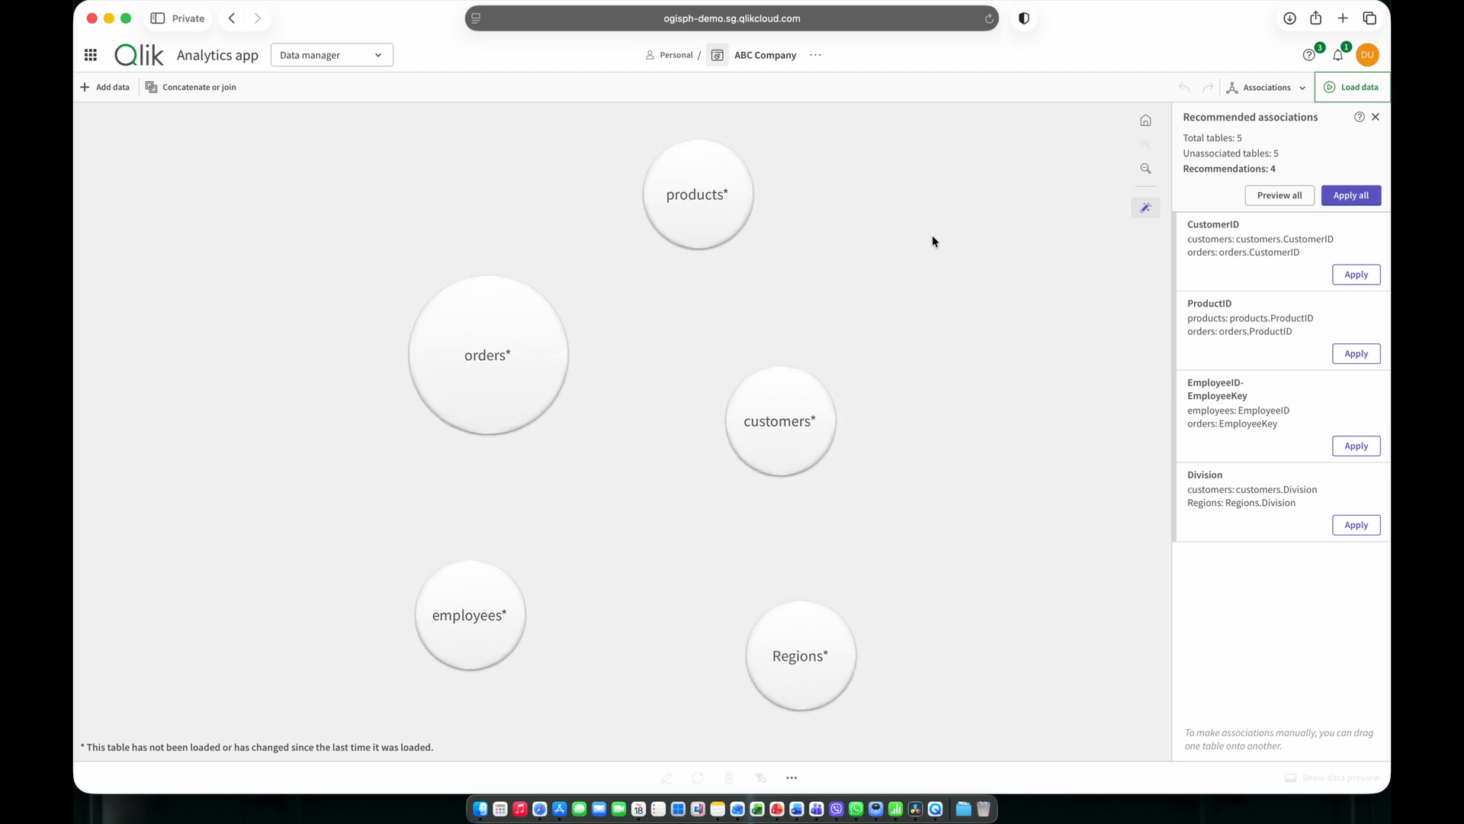
{"action": "left_click", "coordinate": [696, 195]}
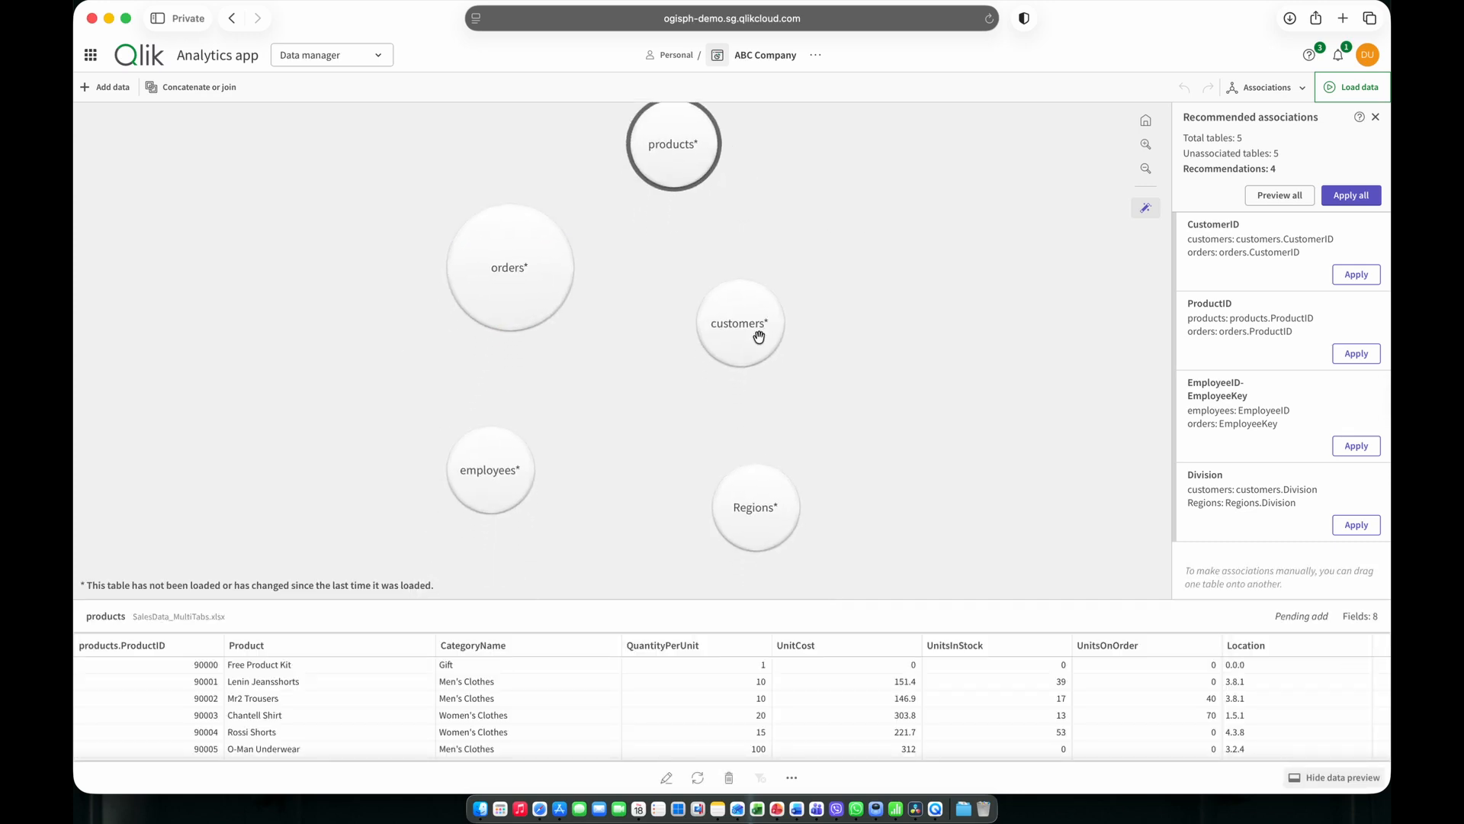
{"action": "left_click", "coordinate": [764, 337]}
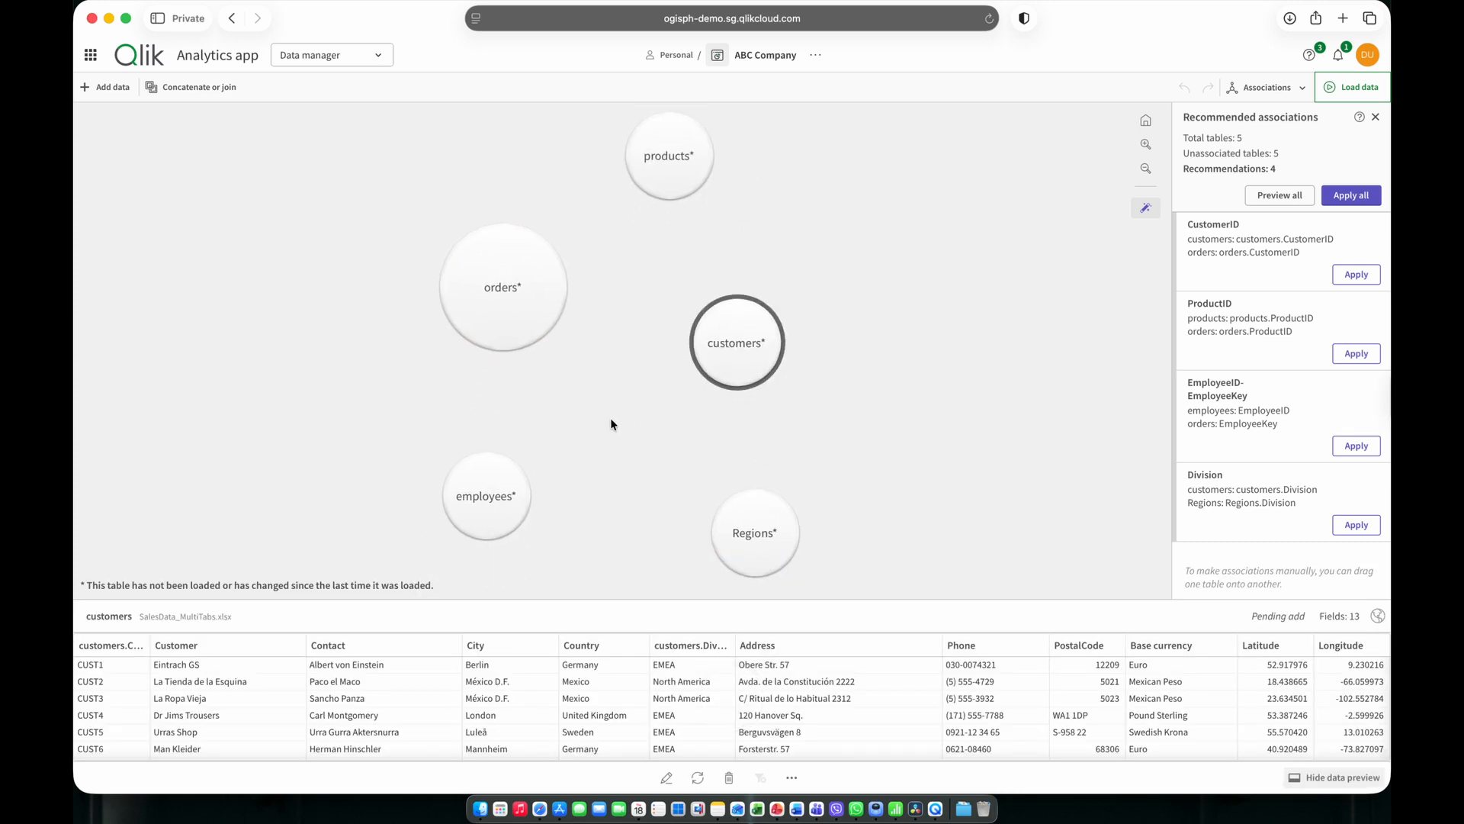
{"action": "left_click", "coordinate": [443, 487]}
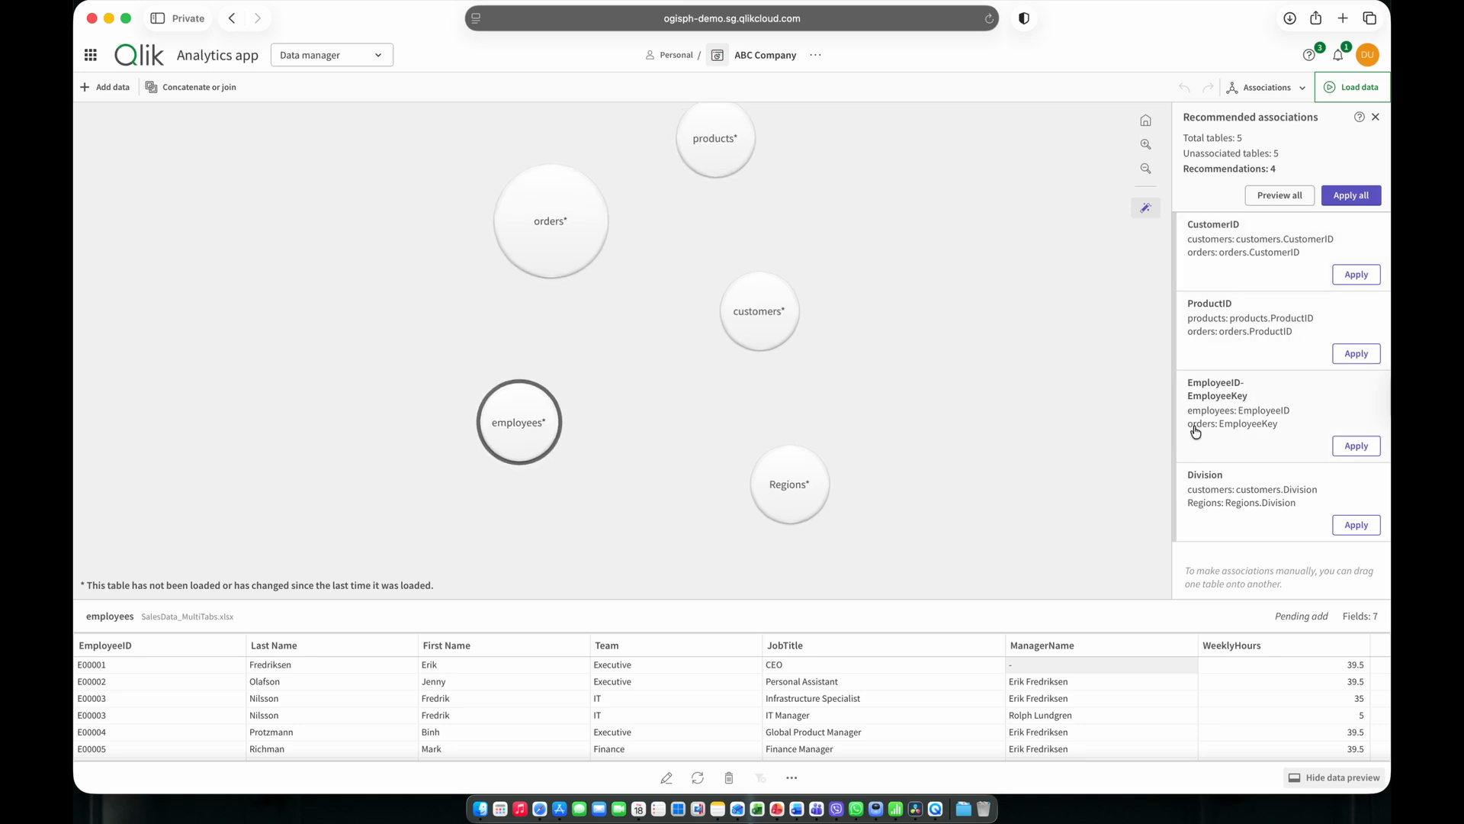
Apply all recommended table associations and switch the data manager to the Tables view.
{"action": "left_click", "coordinate": [1343, 197]}
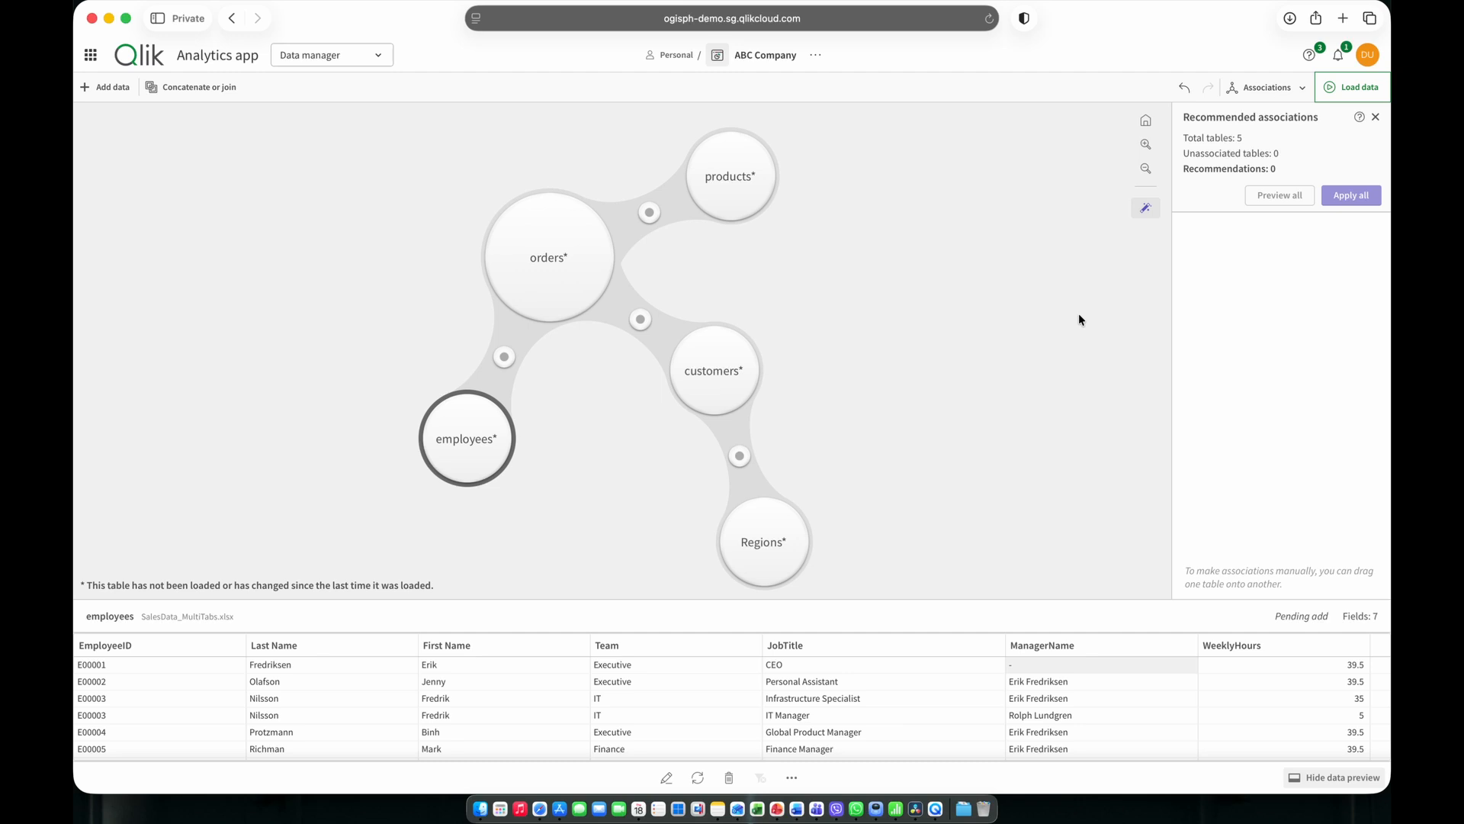
{"action": "left_click", "coordinate": [1270, 87]}
{"action": "left_click", "coordinate": [1216, 156]}
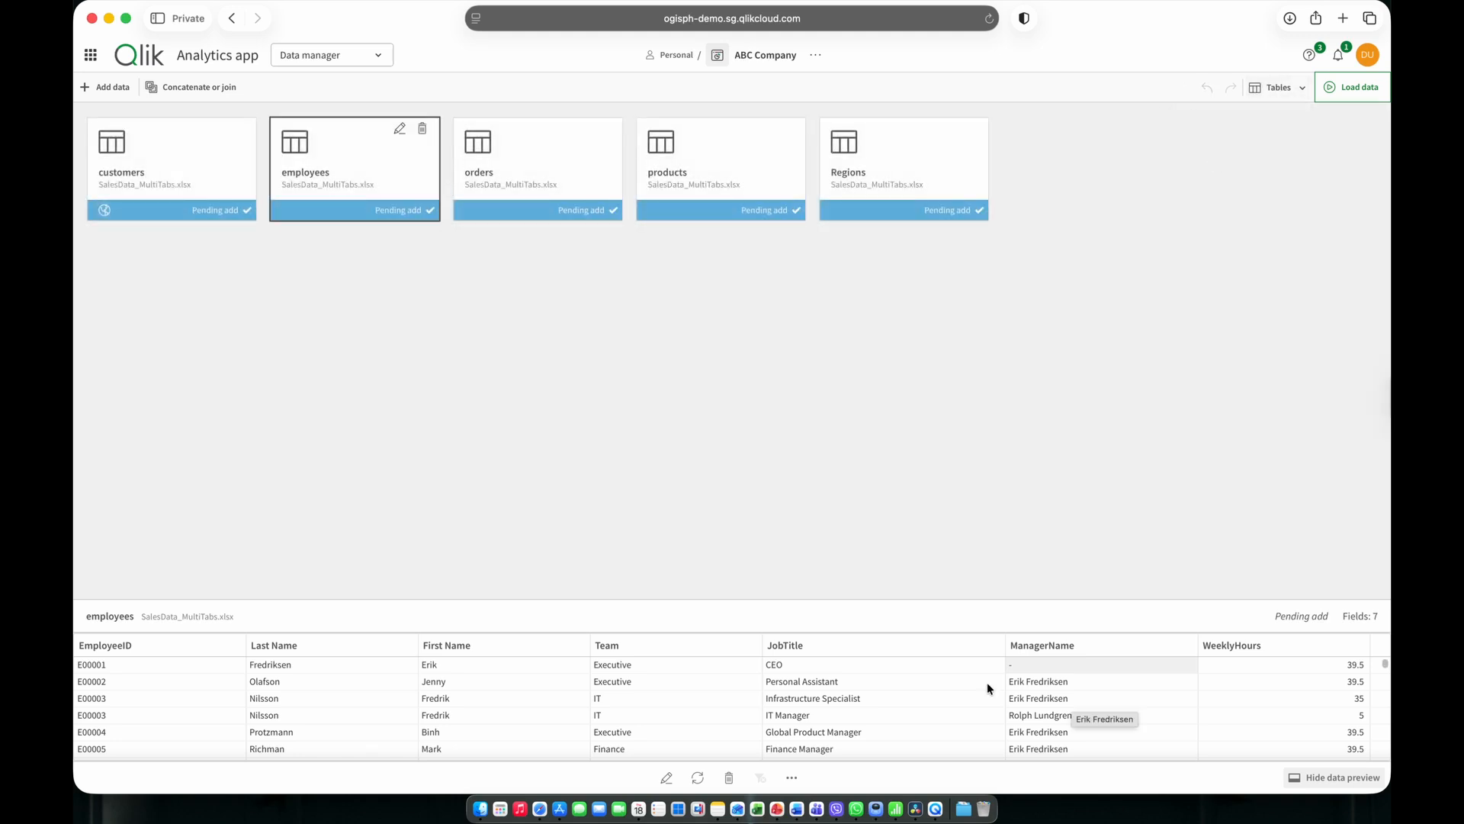
Open the employees table for editing and rename its JobTitle field to Job Title, then select the Team field.
{"action": "left_click", "coordinate": [667, 780]}
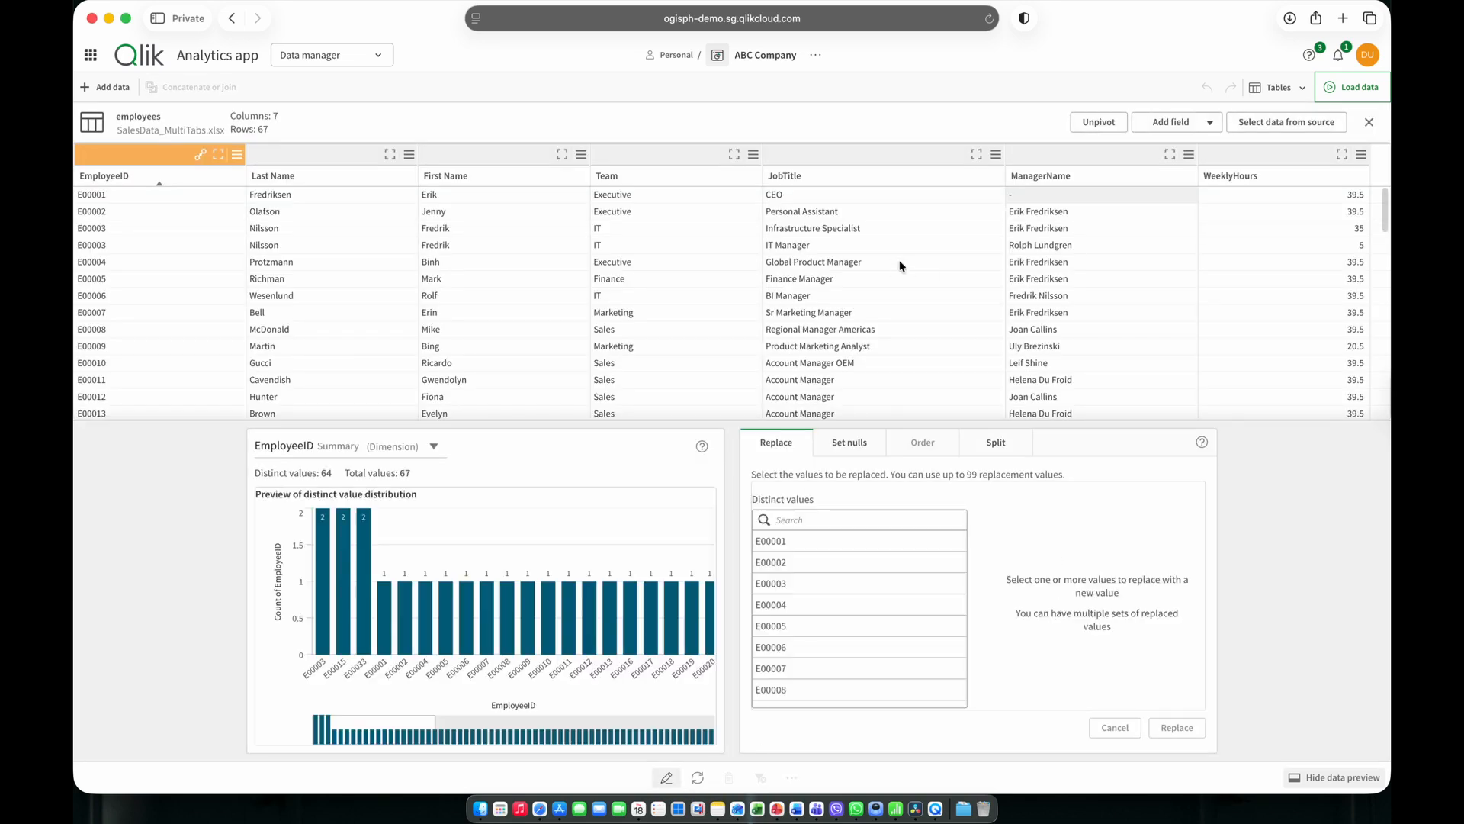
{"action": "left_click", "coordinate": [831, 176]}
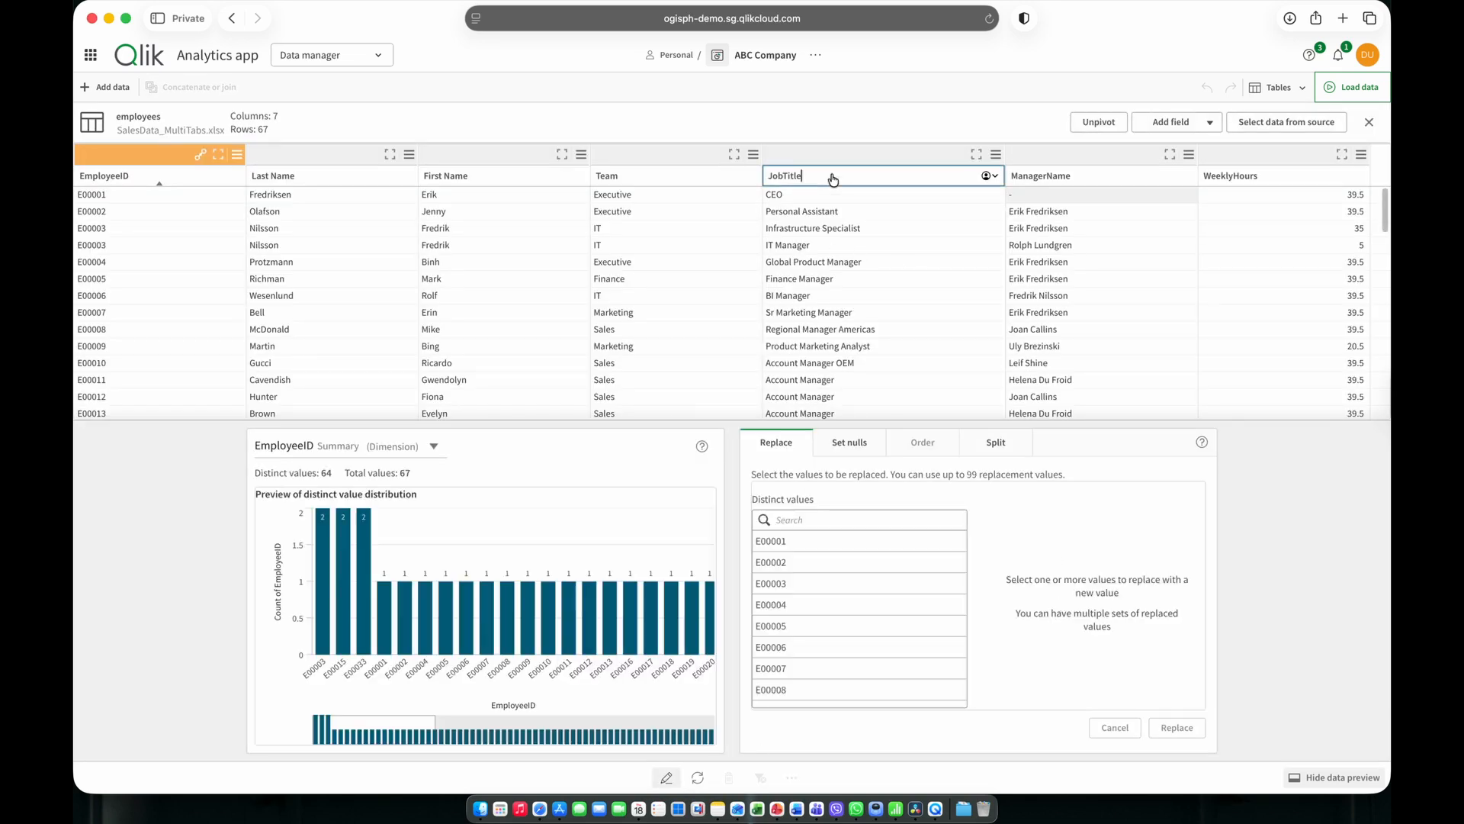
{"action": "left_click", "coordinate": [782, 176]}
{"action": "key", "text": "Return"}
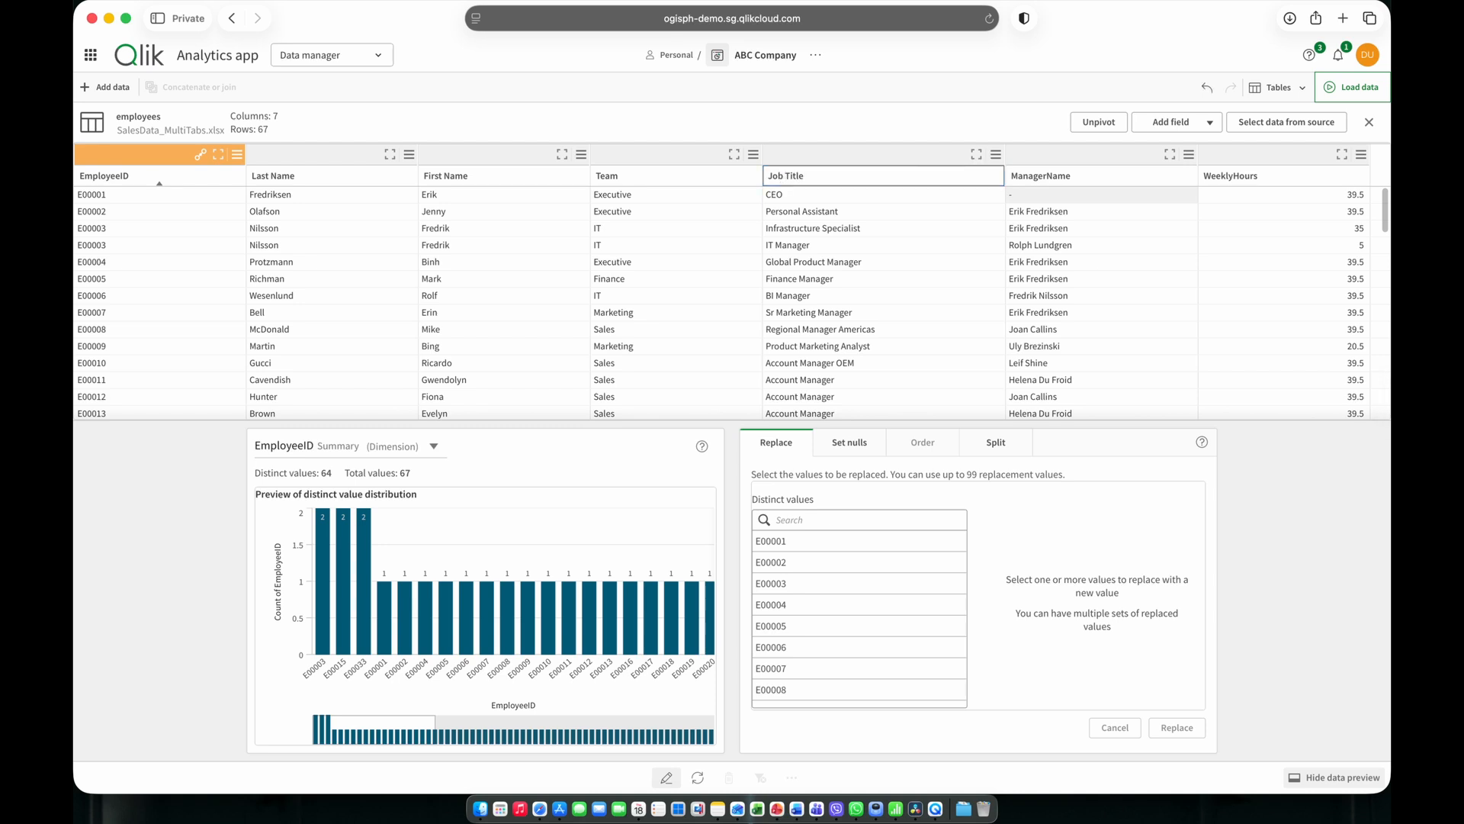
{"action": "left_click", "coordinate": [671, 245]}
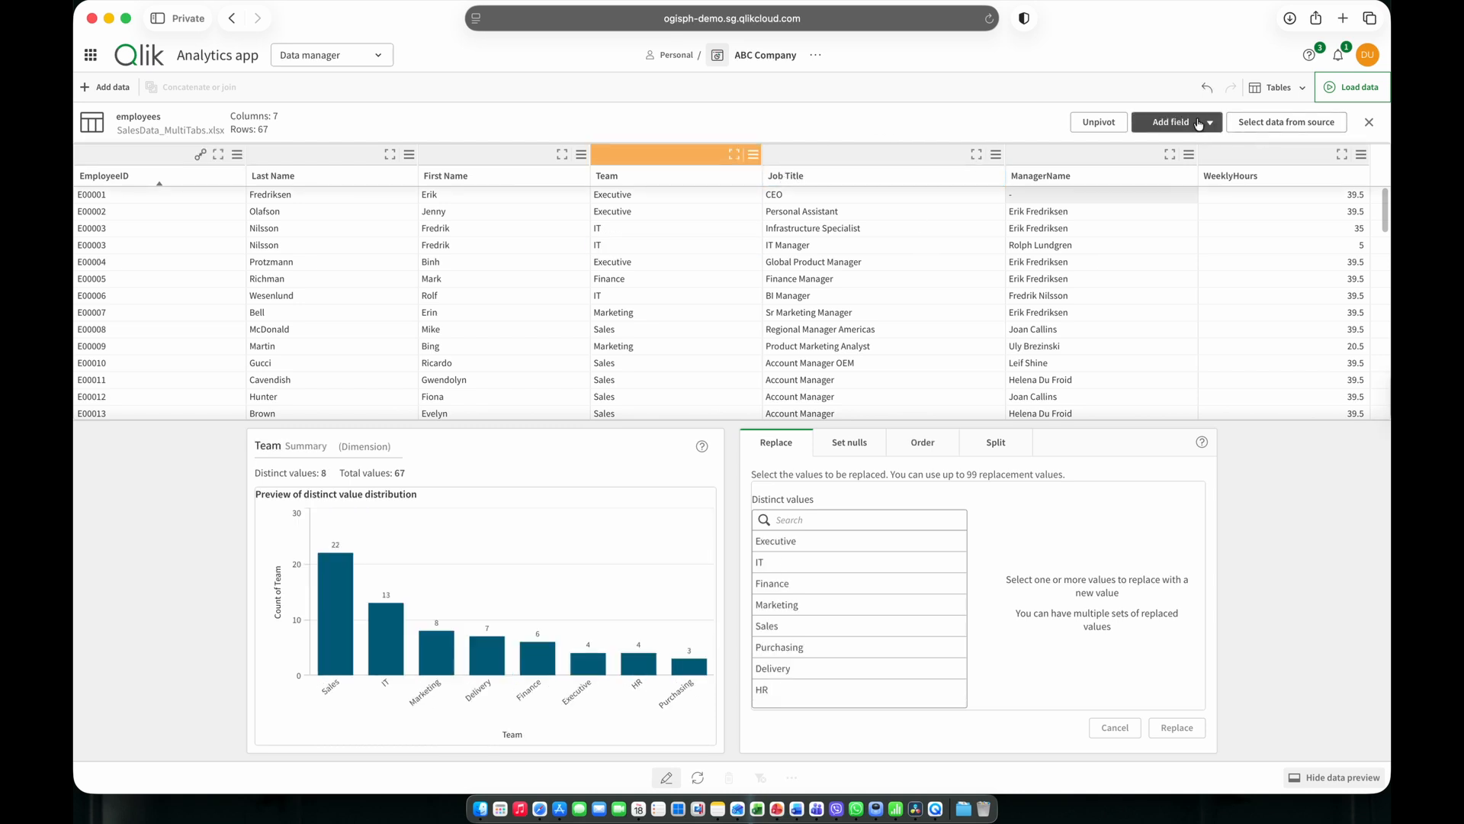
Start a new calculated field in the employees table and name it Employee Name.
{"action": "left_click", "coordinate": [1200, 153]}
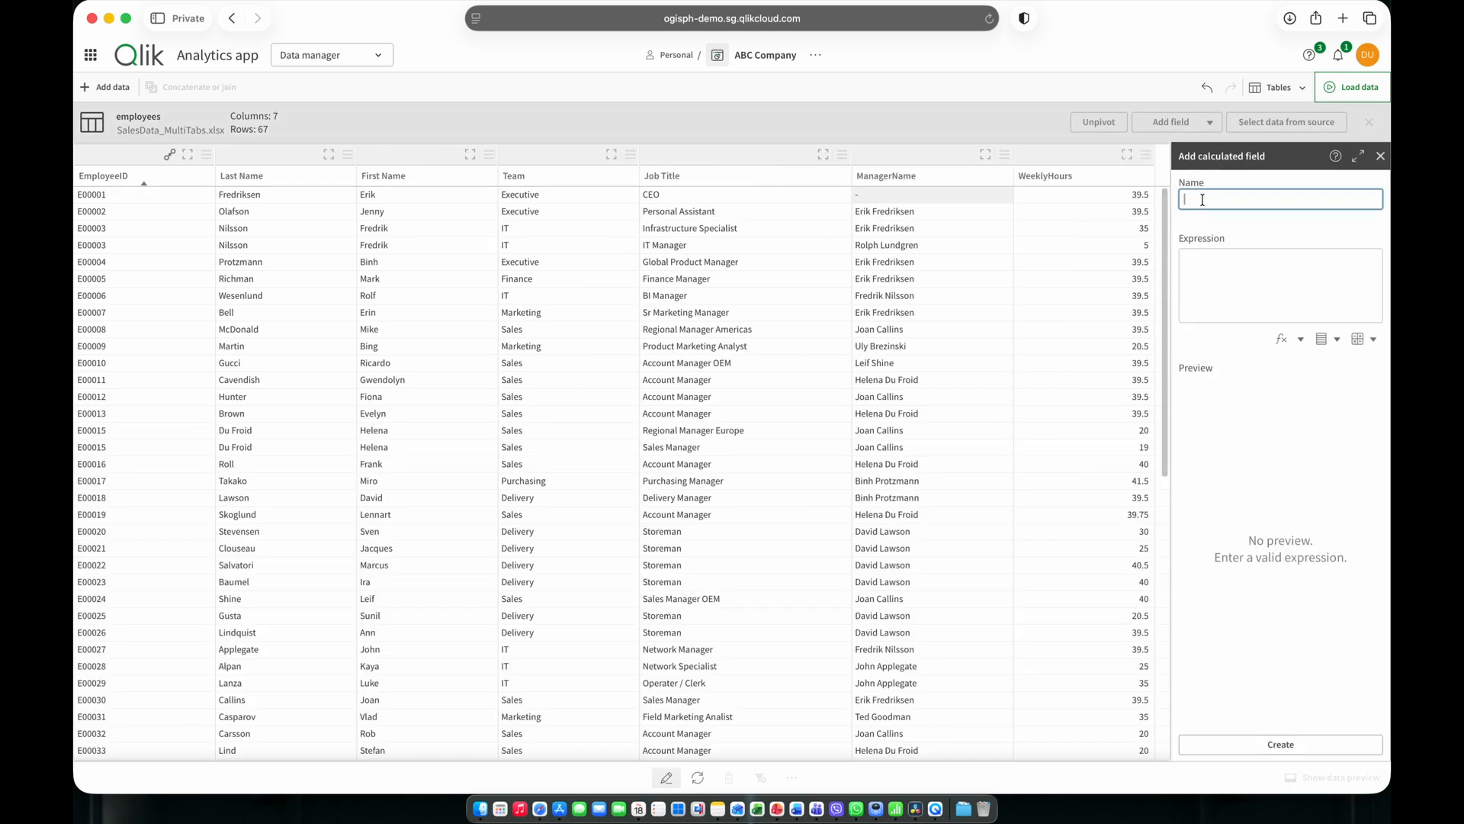
{"action": "type", "text": "Em"}
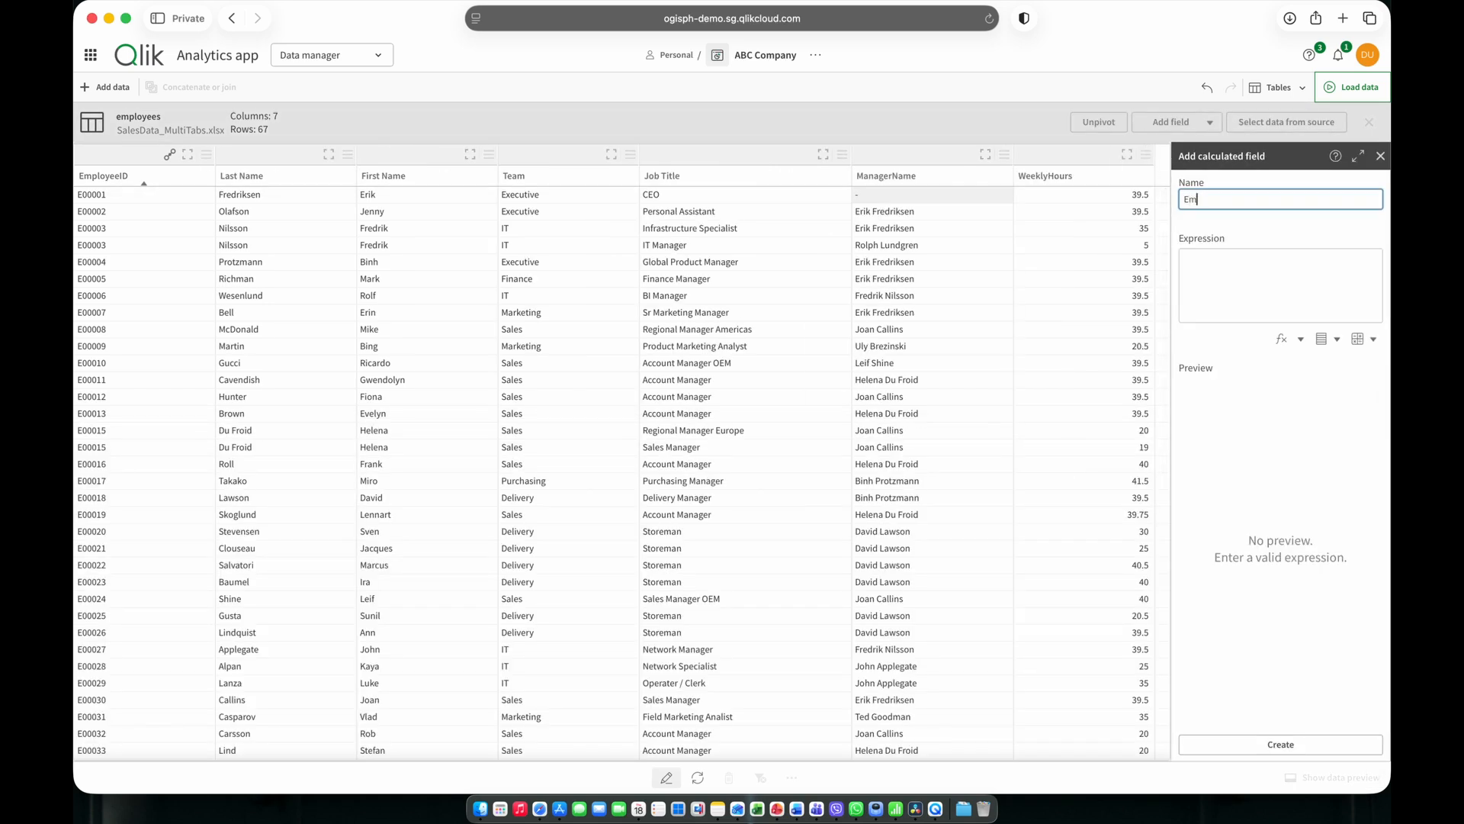
{"action": "type", "text": "ployee Name"}
Build the expression [First Name] & ' ' & [Last Name], check the previewed values and create the calculated field.
{"action": "left_click", "coordinate": [1230, 273]}
{"action": "left_click", "coordinate": [1326, 339]}
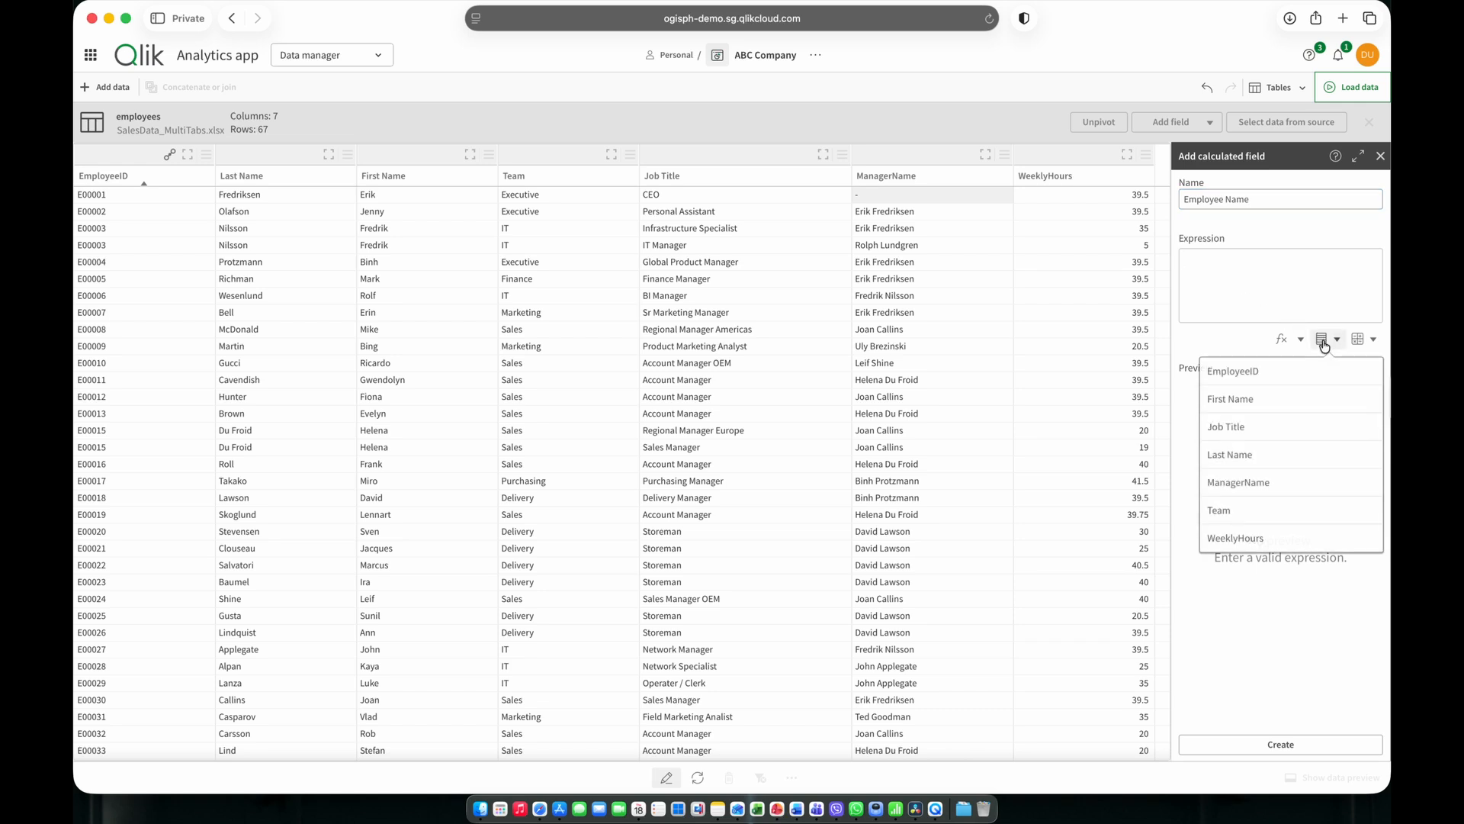
{"action": "left_click", "coordinate": [1282, 394]}
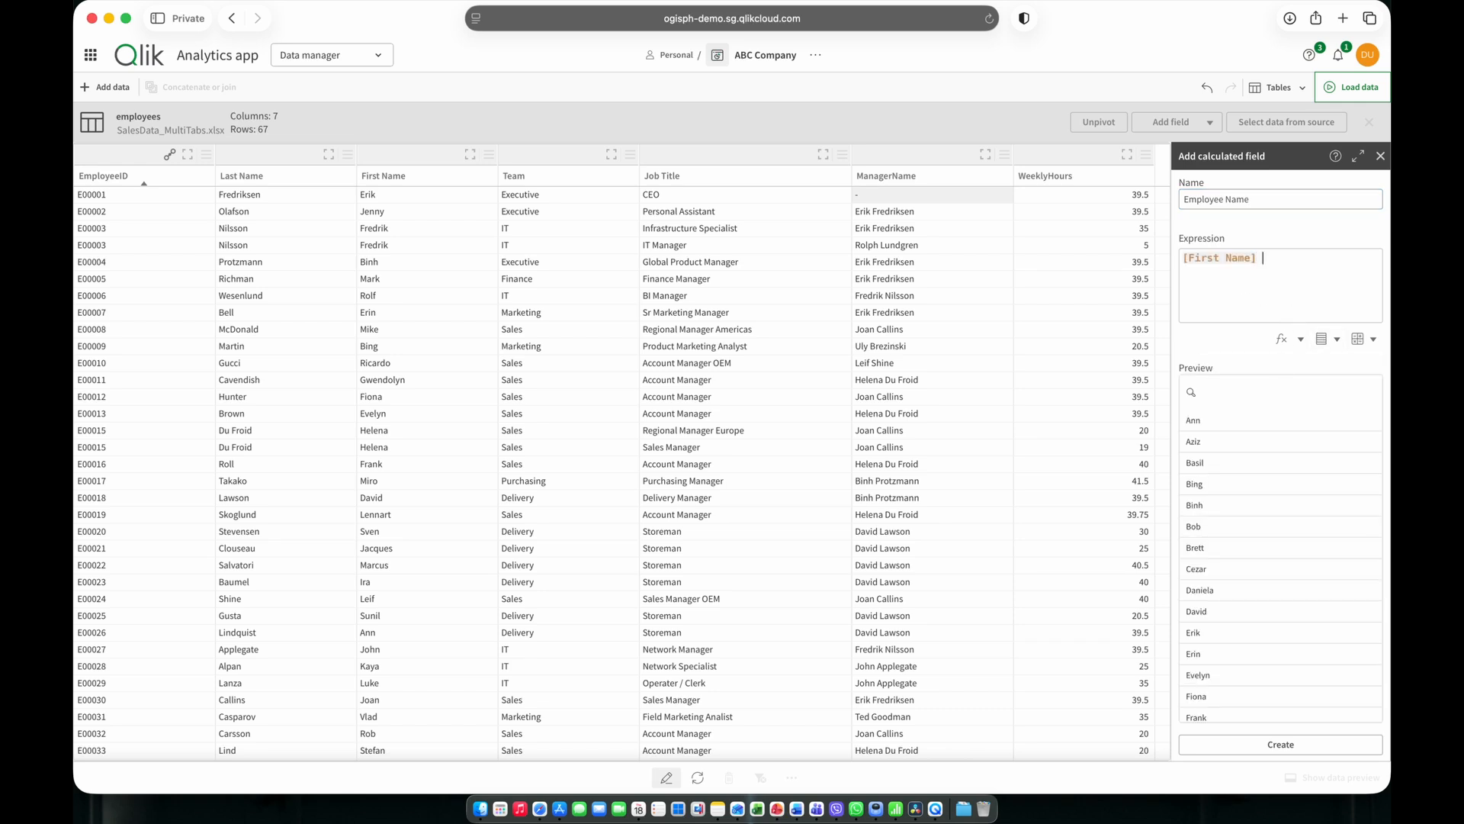
{"action": "type", "text": "& ' '"}
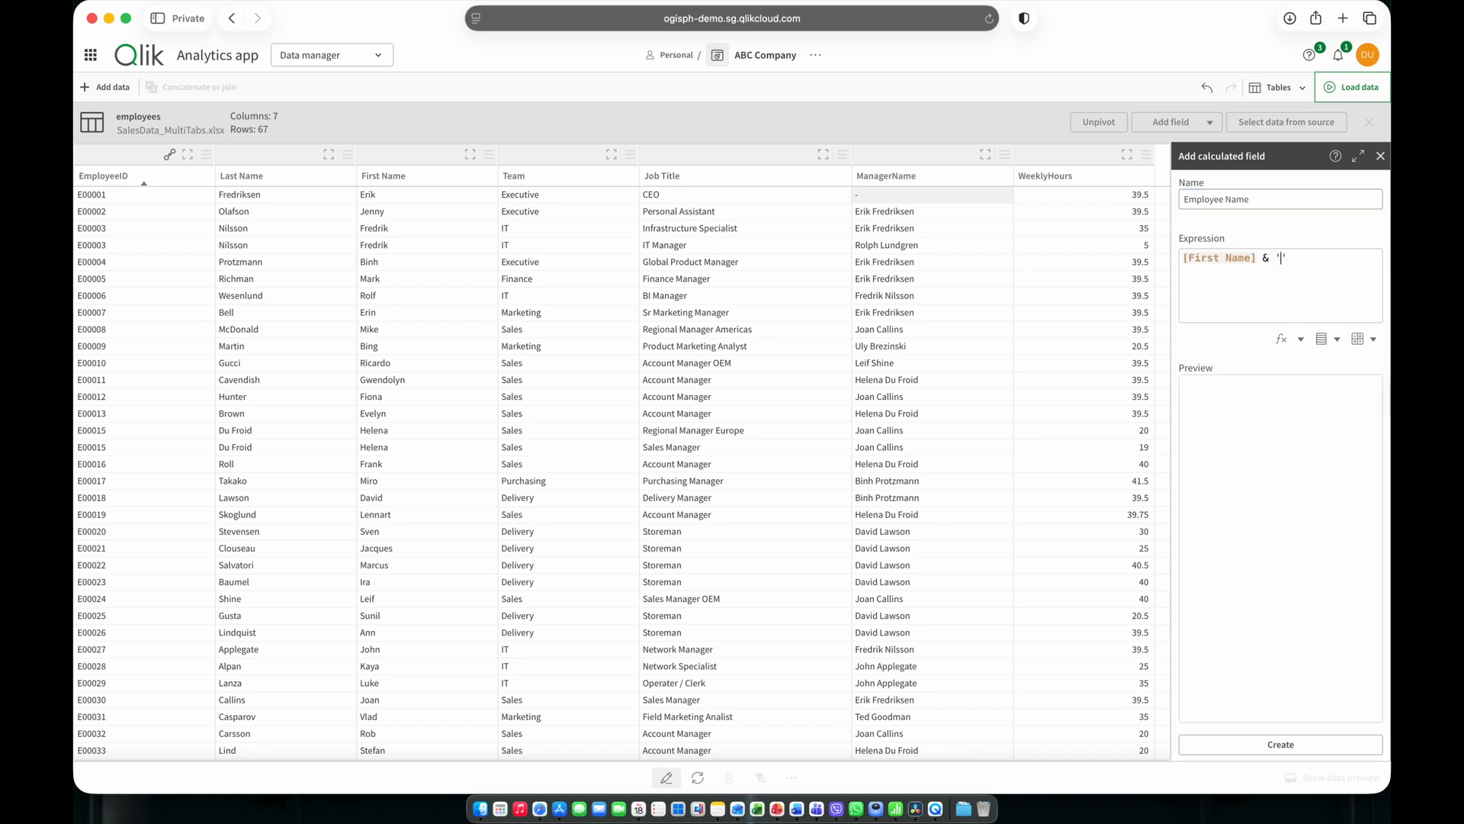
{"action": "type", "text": " &"}
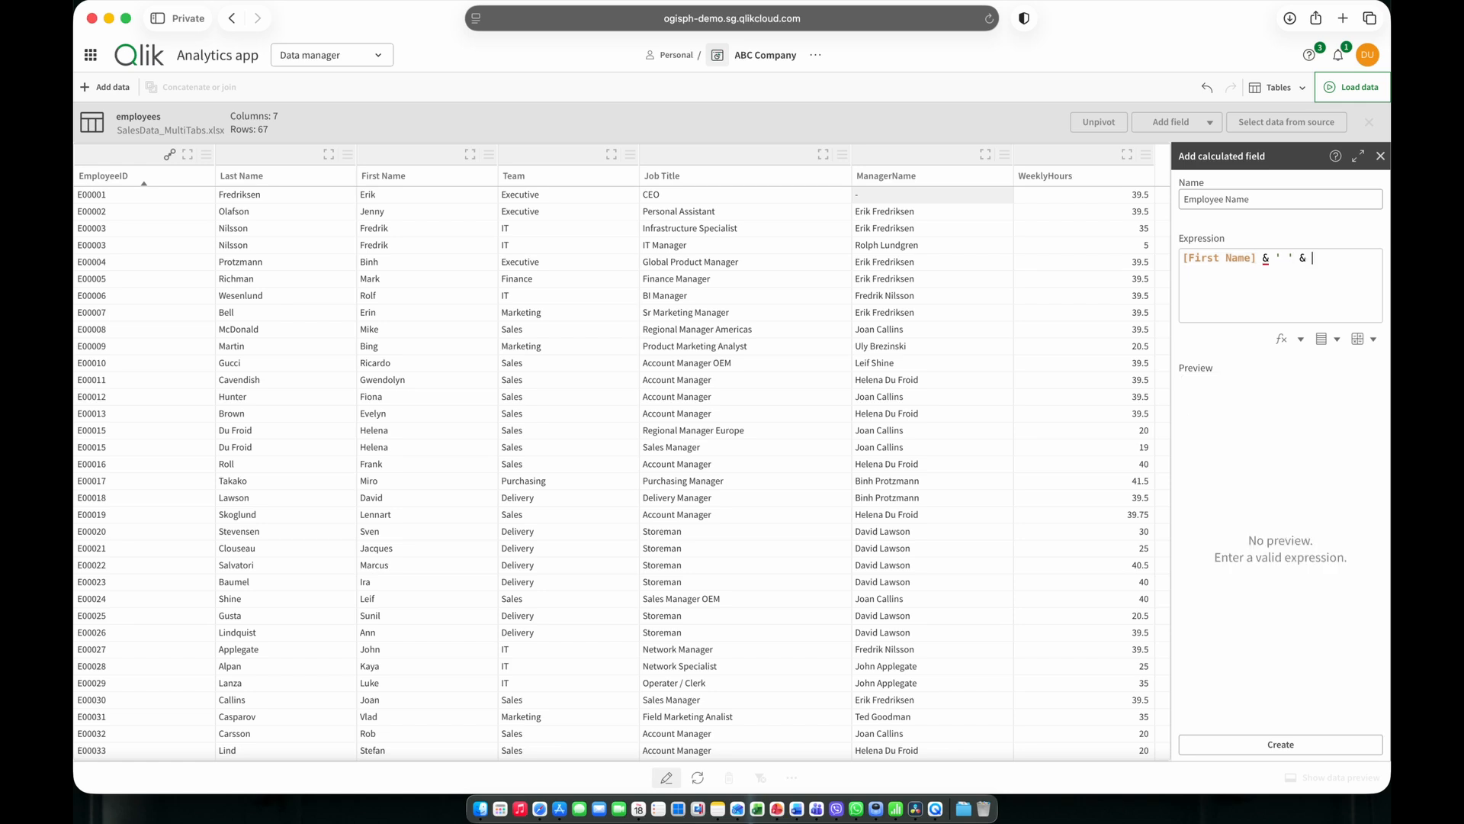
{"action": "left_click", "coordinate": [1322, 339]}
{"action": "left_click", "coordinate": [1283, 454]}
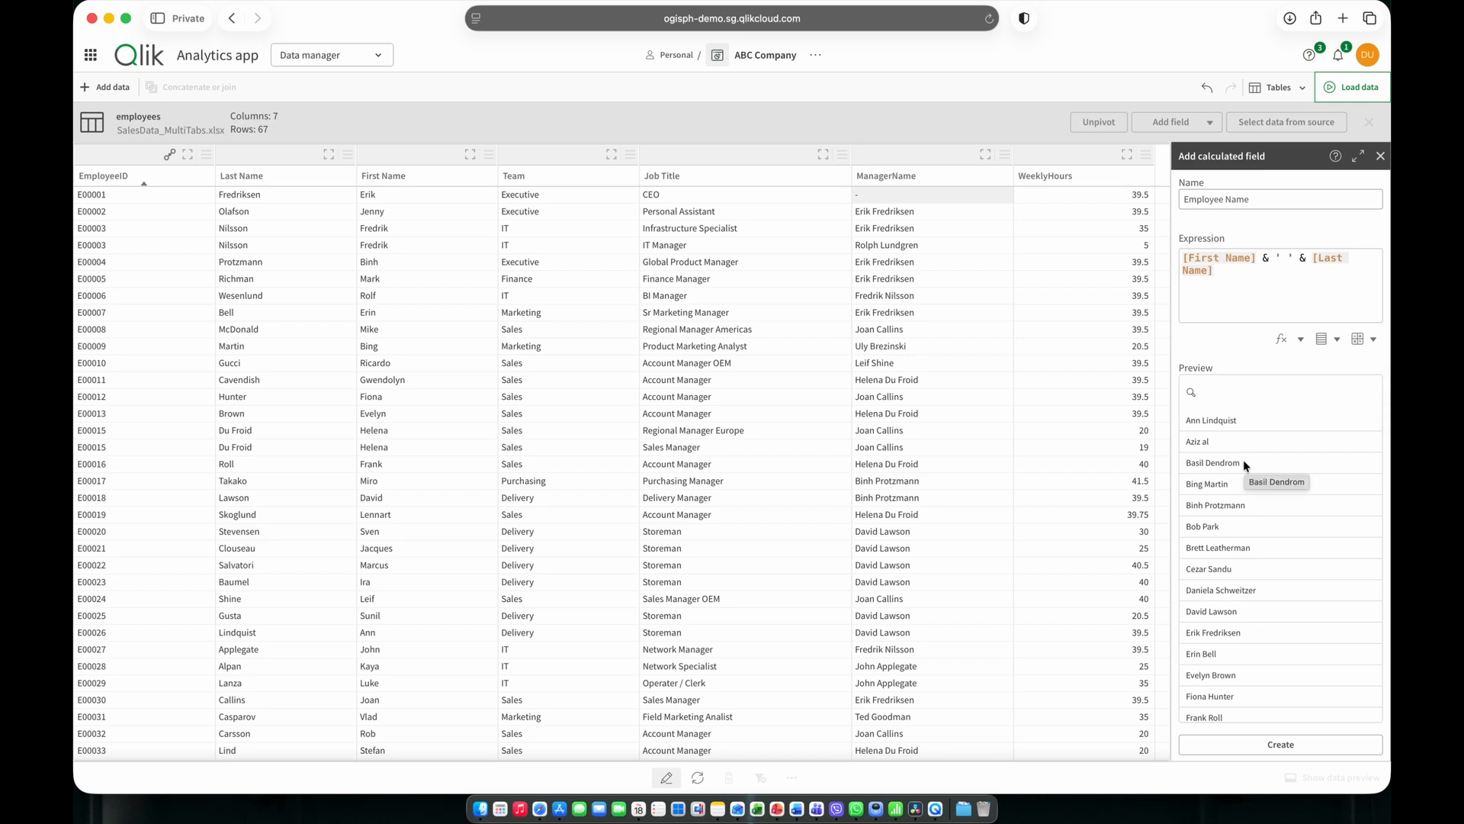
{"action": "scroll", "coordinate": [1254, 571], "scroll_direction": "down", "scroll_amount": 10}
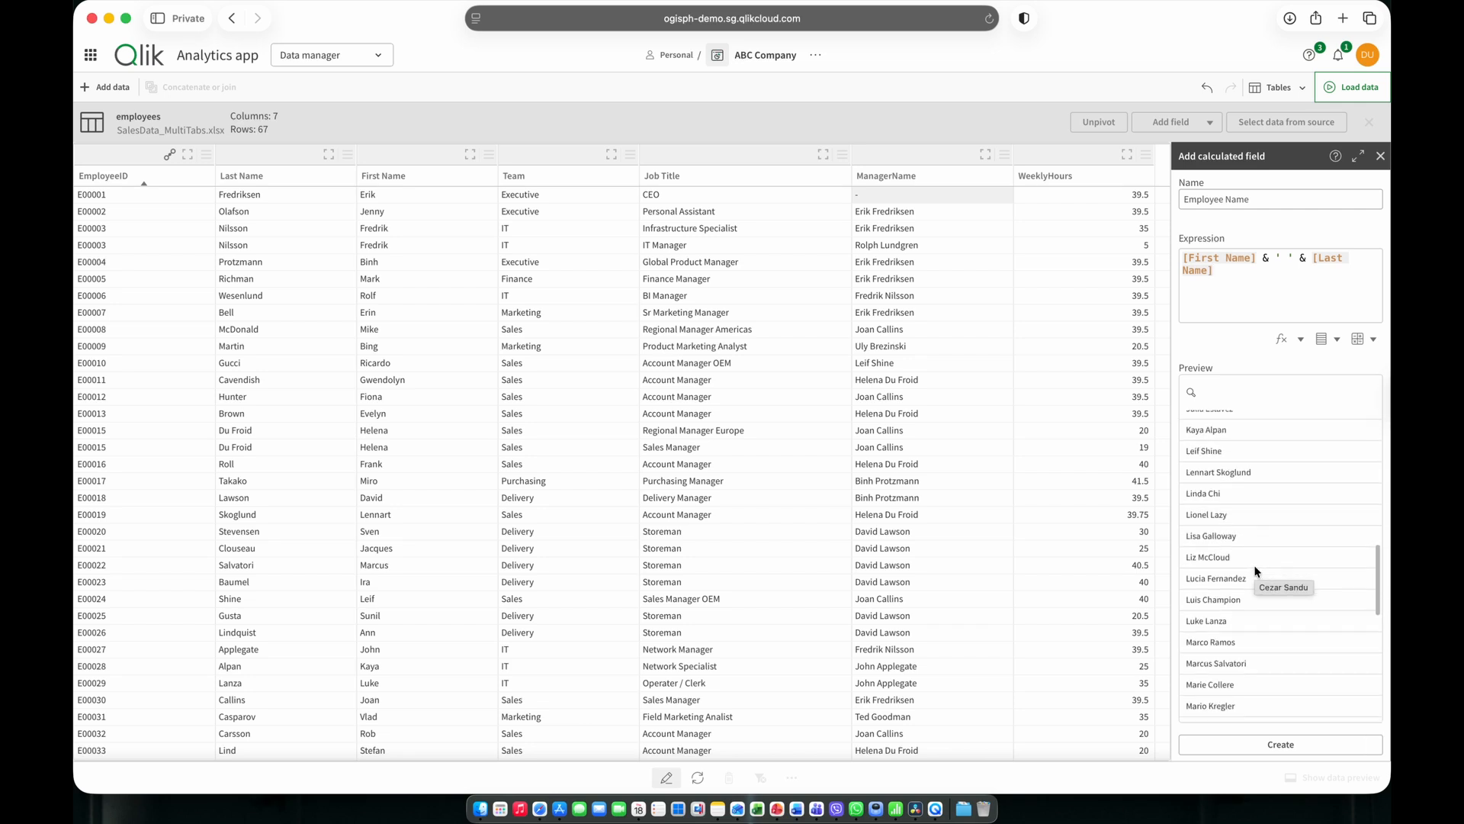
{"action": "scroll", "coordinate": [1254, 571], "scroll_direction": "down", "scroll_amount": 8}
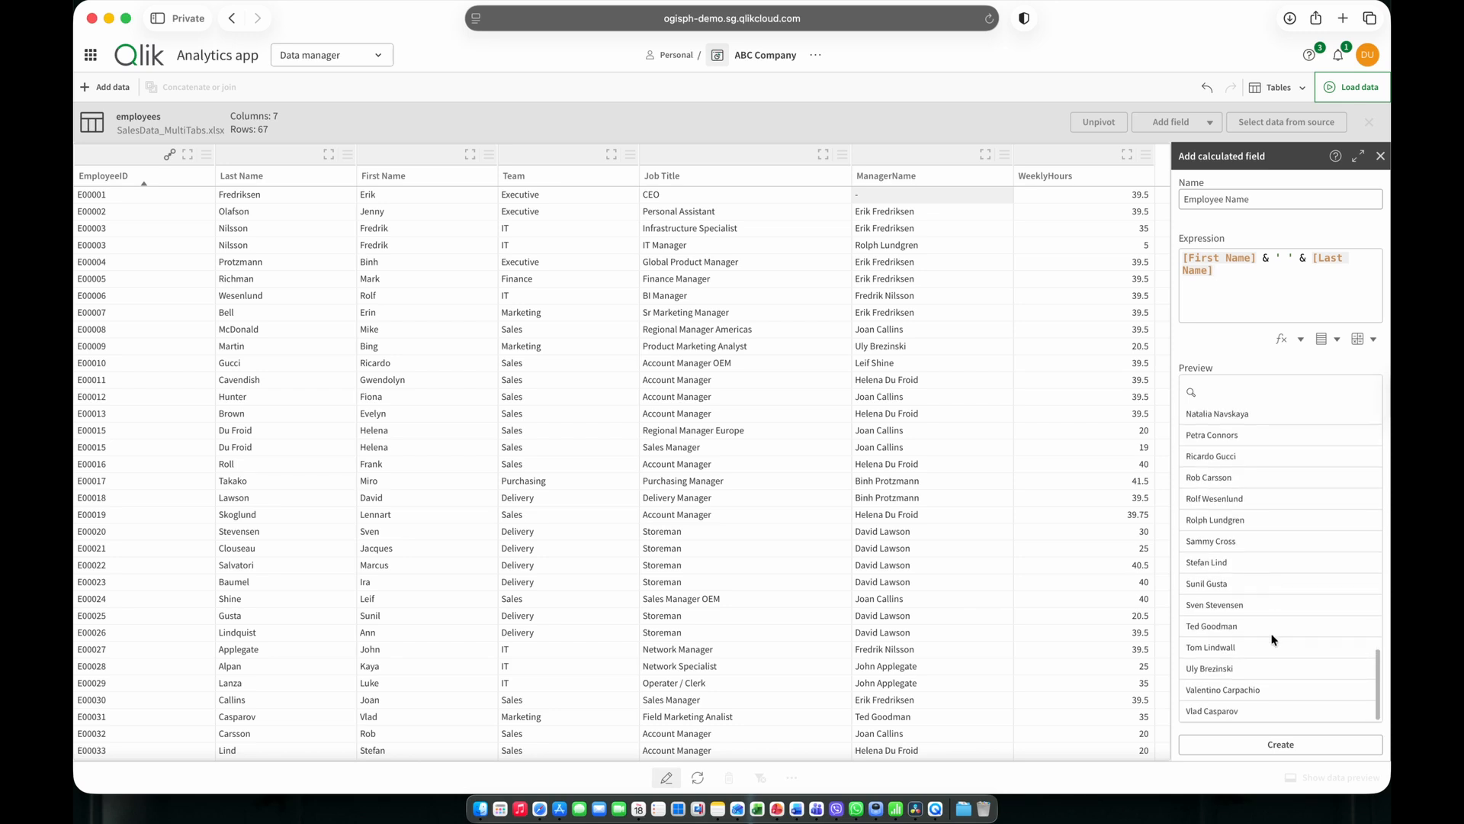
{"action": "left_click", "coordinate": [1279, 744]}
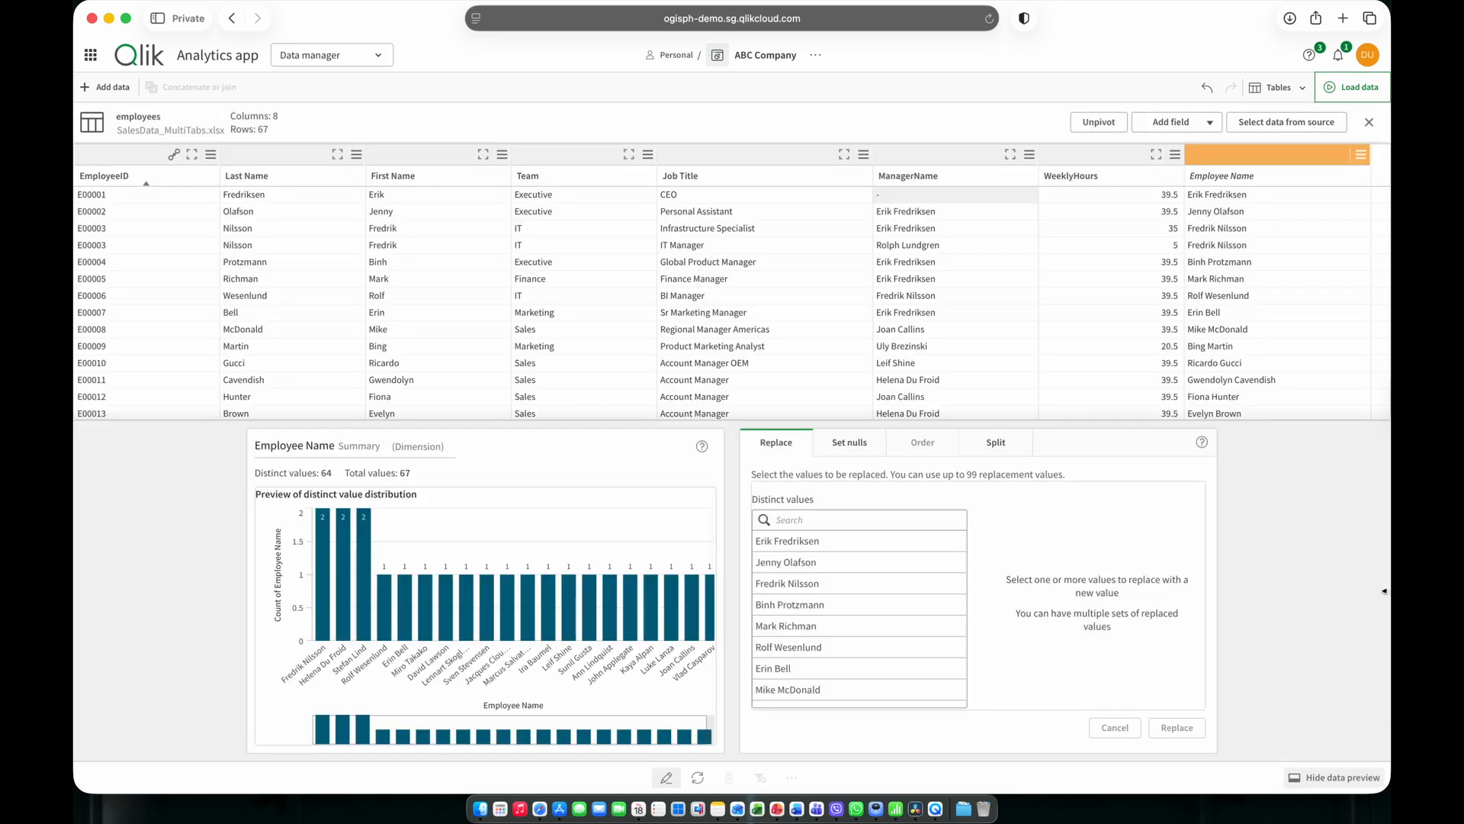
Load the data into the app and open the new sheet in edit mode.
{"action": "left_click", "coordinate": [1355, 97]}
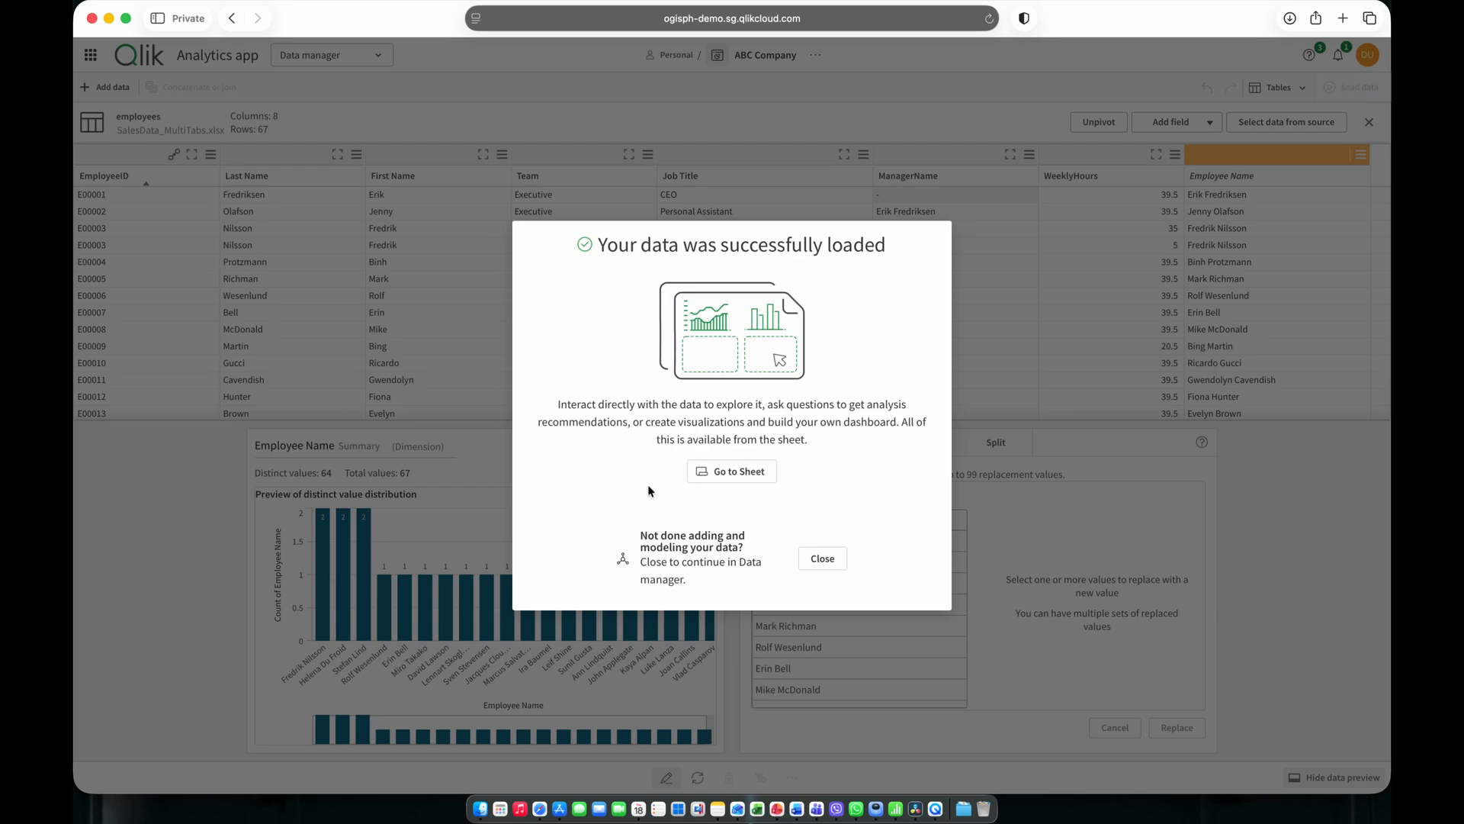
{"action": "left_click", "coordinate": [718, 470]}
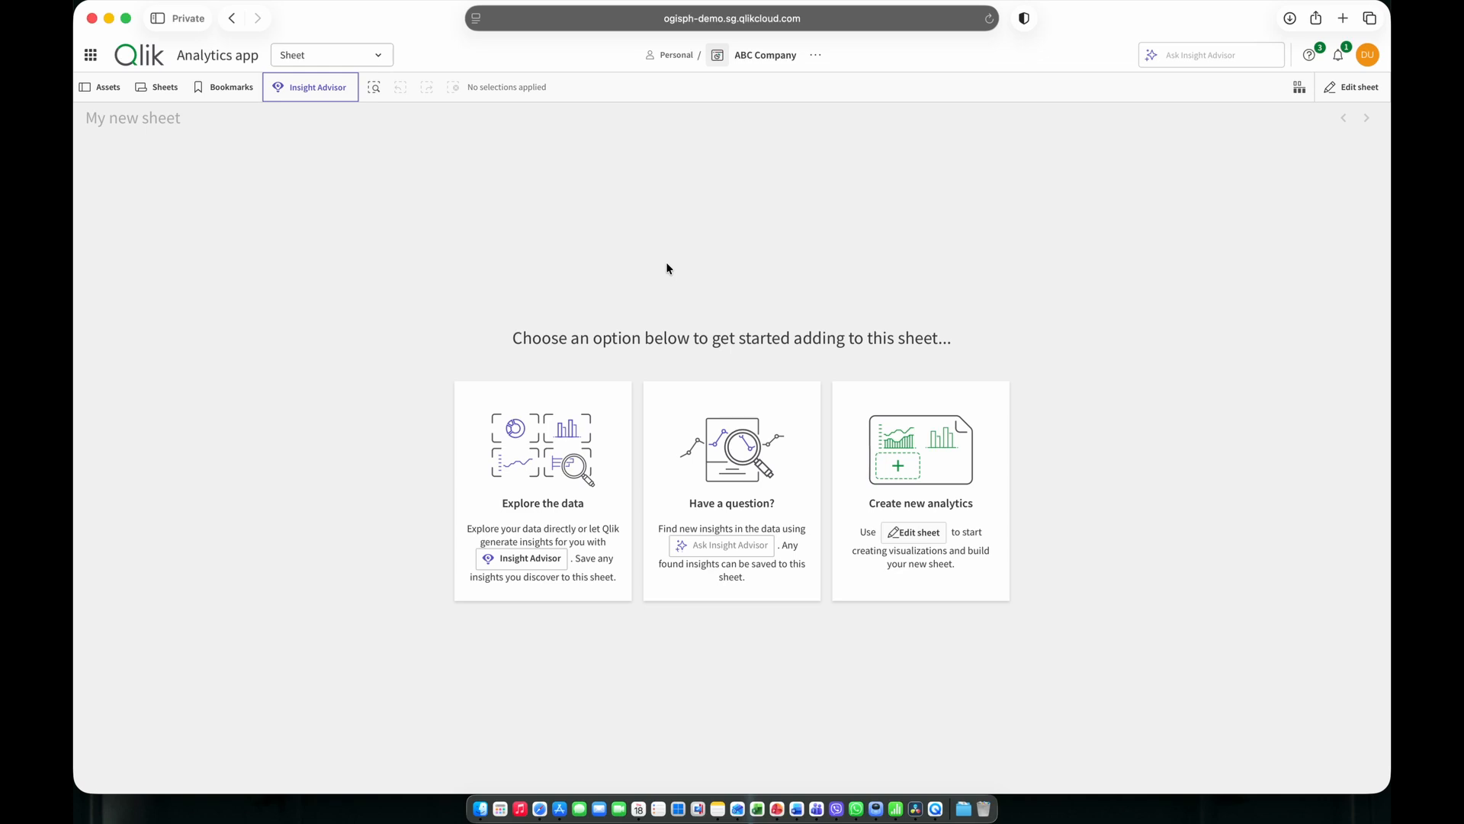
{"action": "left_click", "coordinate": [915, 511]}
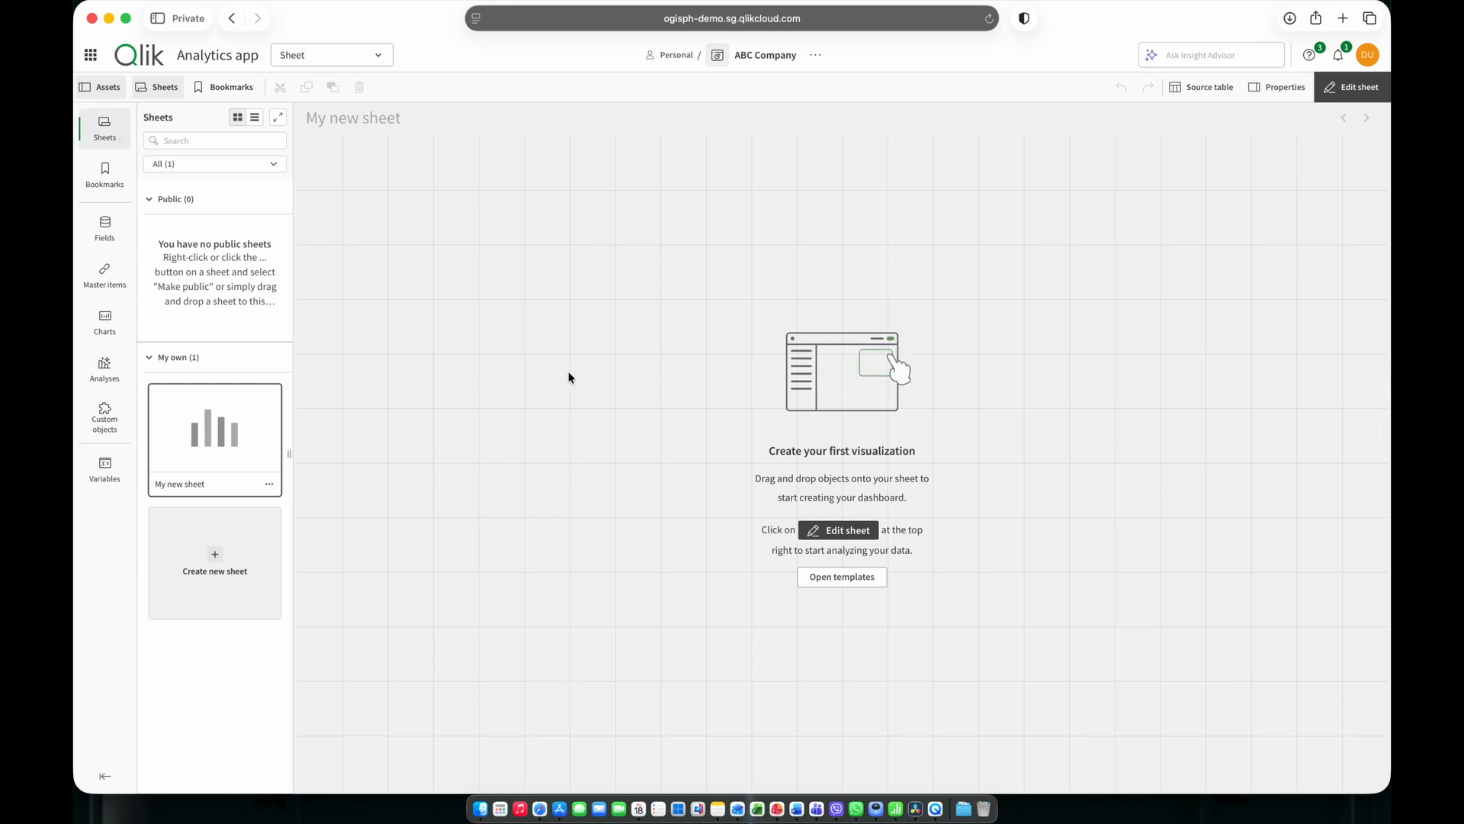
Search the app's fields for Quantity and place the Quantity field on the empty sheet as a chart.
{"action": "left_click", "coordinate": [116, 184]}
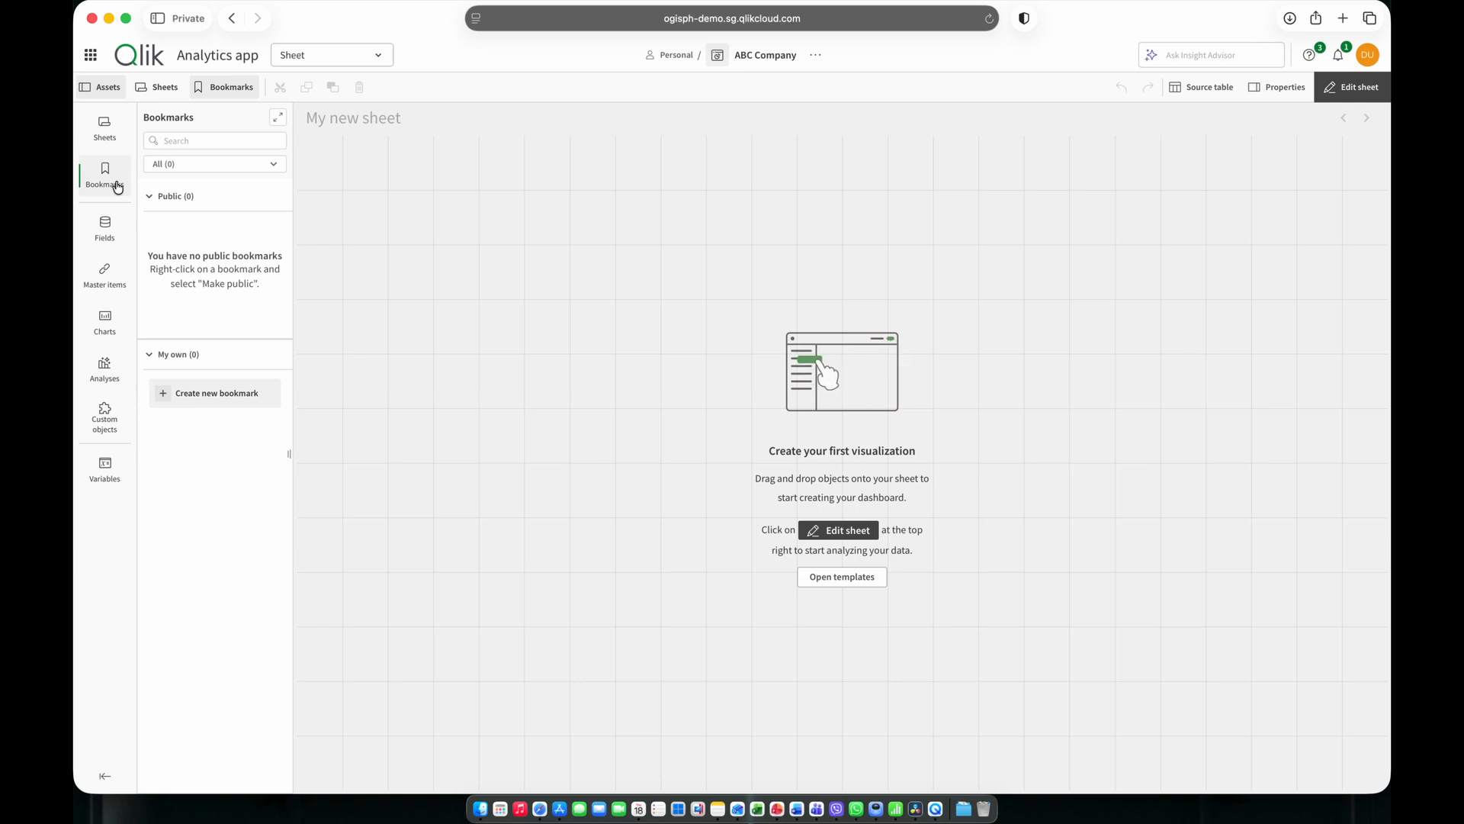
{"action": "left_click", "coordinate": [105, 232]}
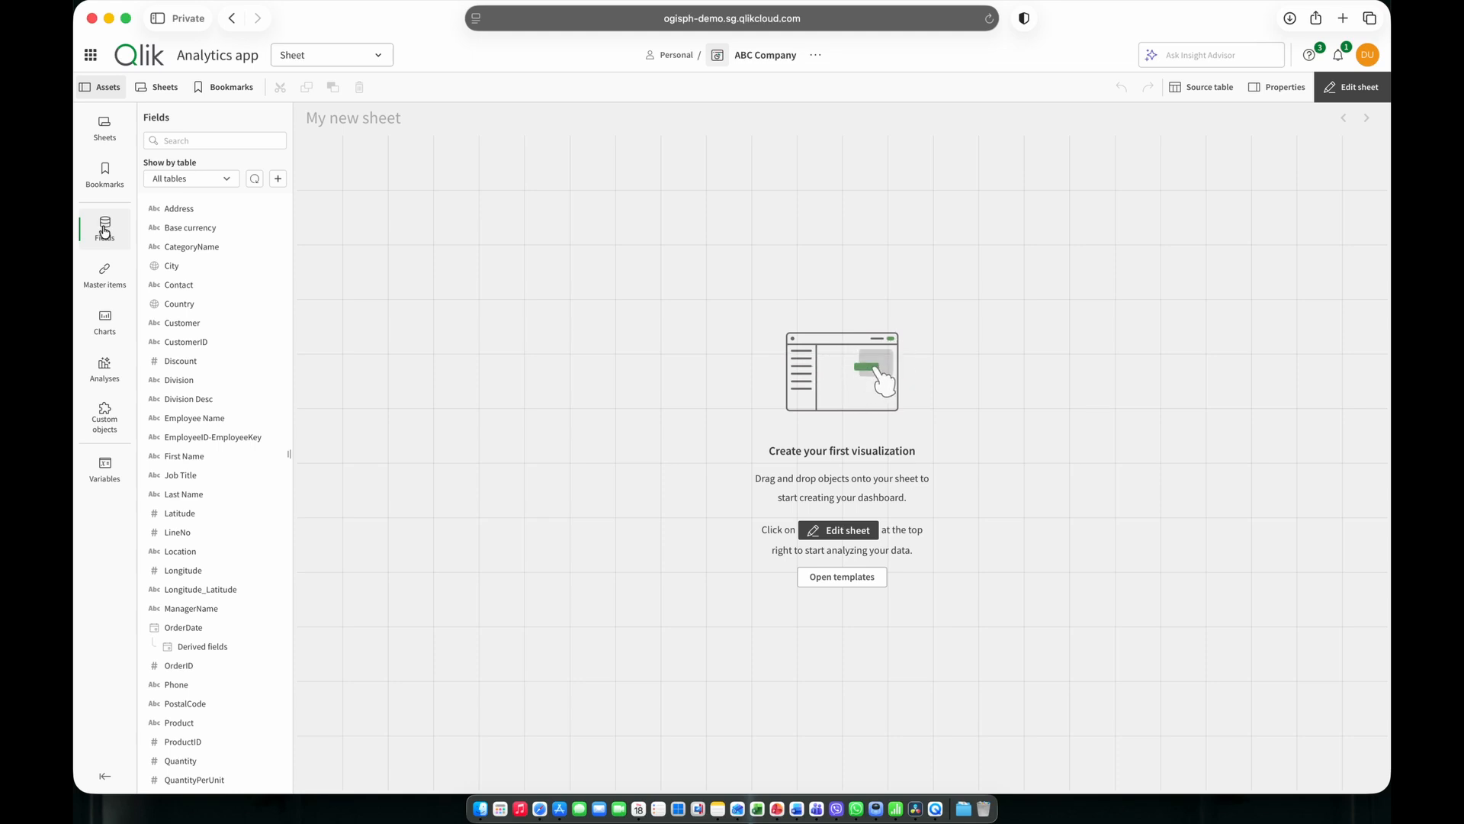
{"action": "left_click", "coordinate": [167, 142]}
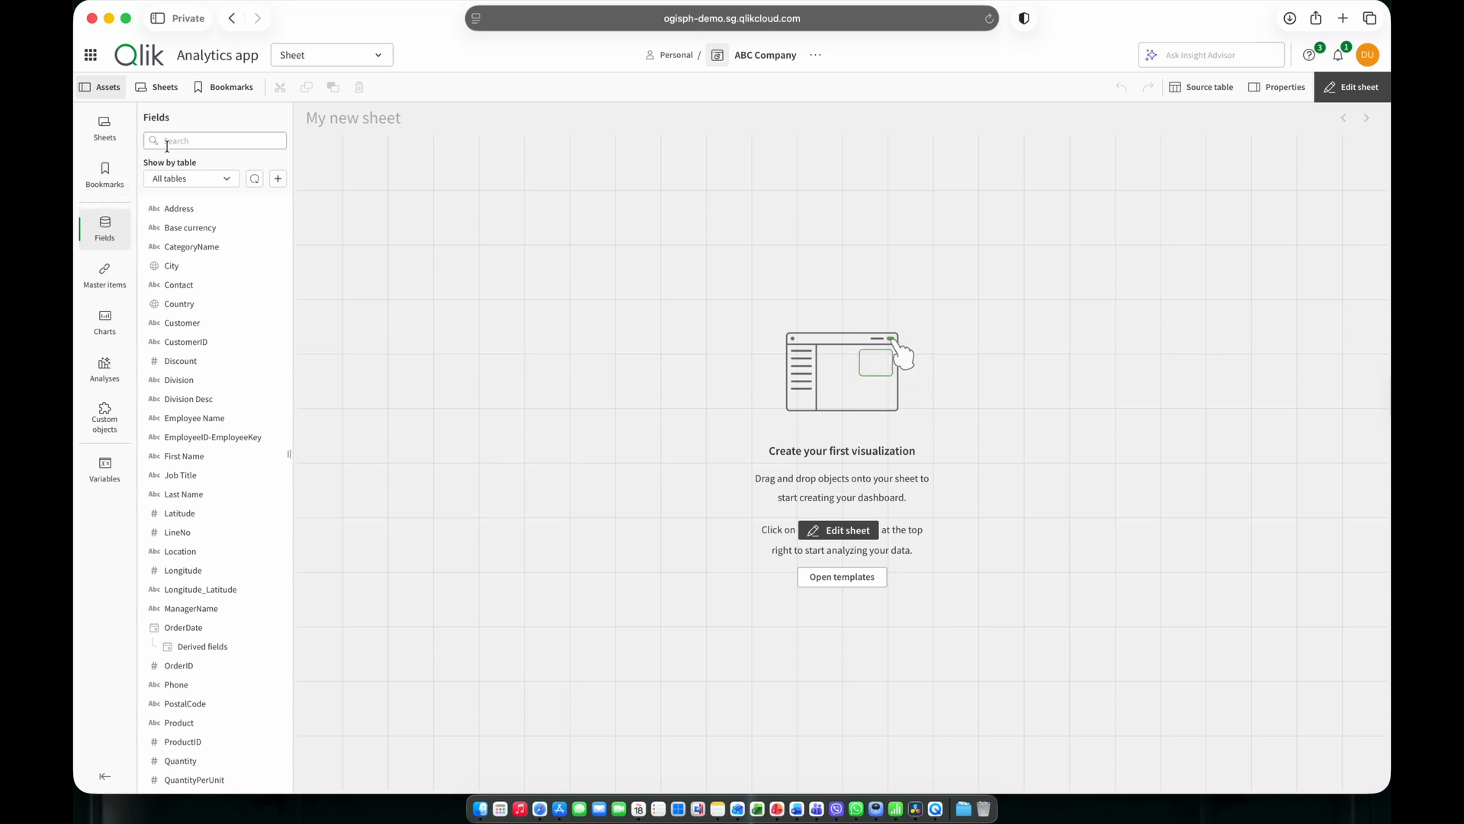
{"action": "type", "text": "Quantity"}
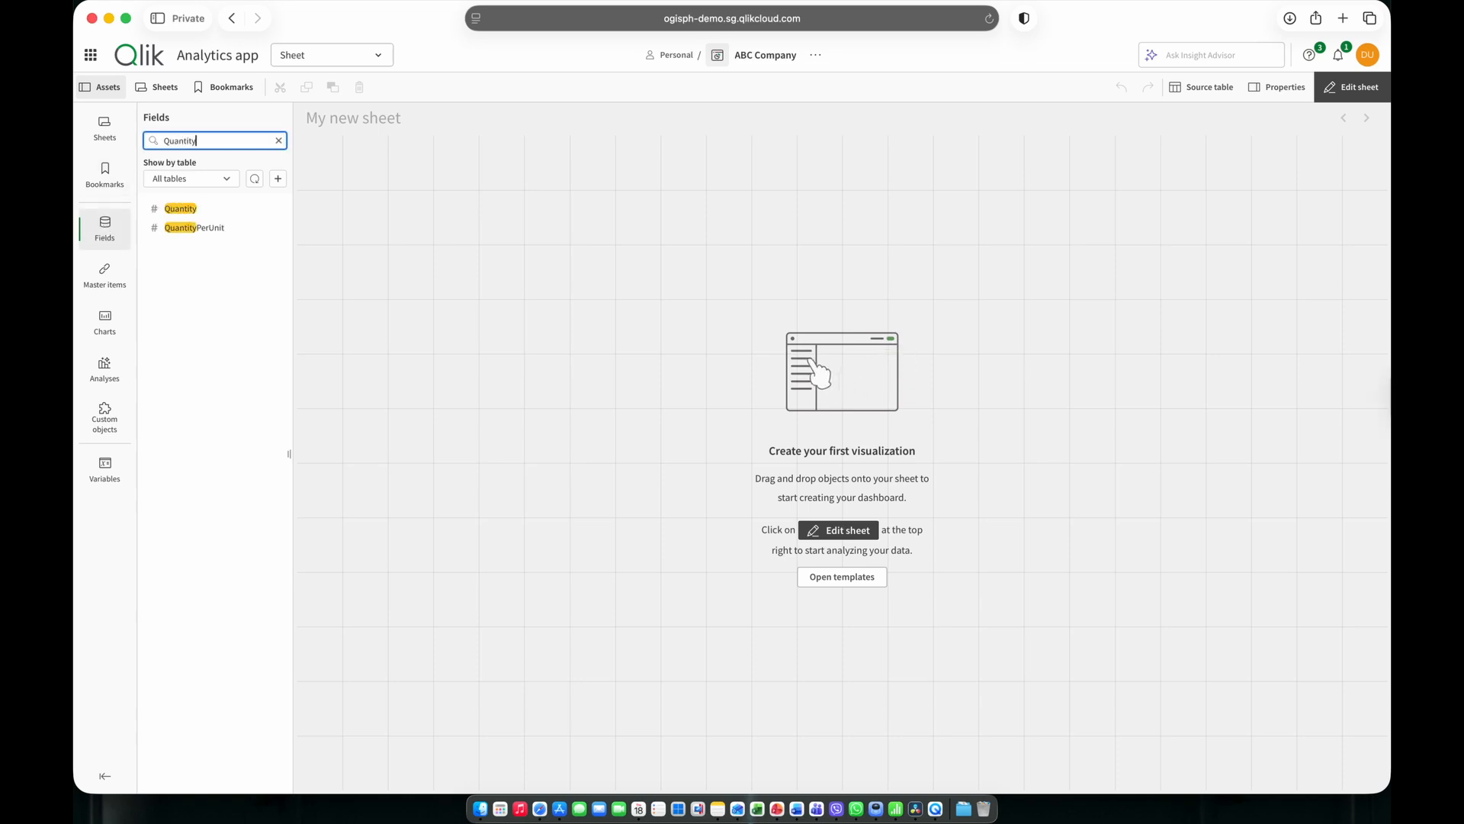
{"action": "left_click_drag", "start_coordinate": [187, 212], "coordinate": [663, 249]}
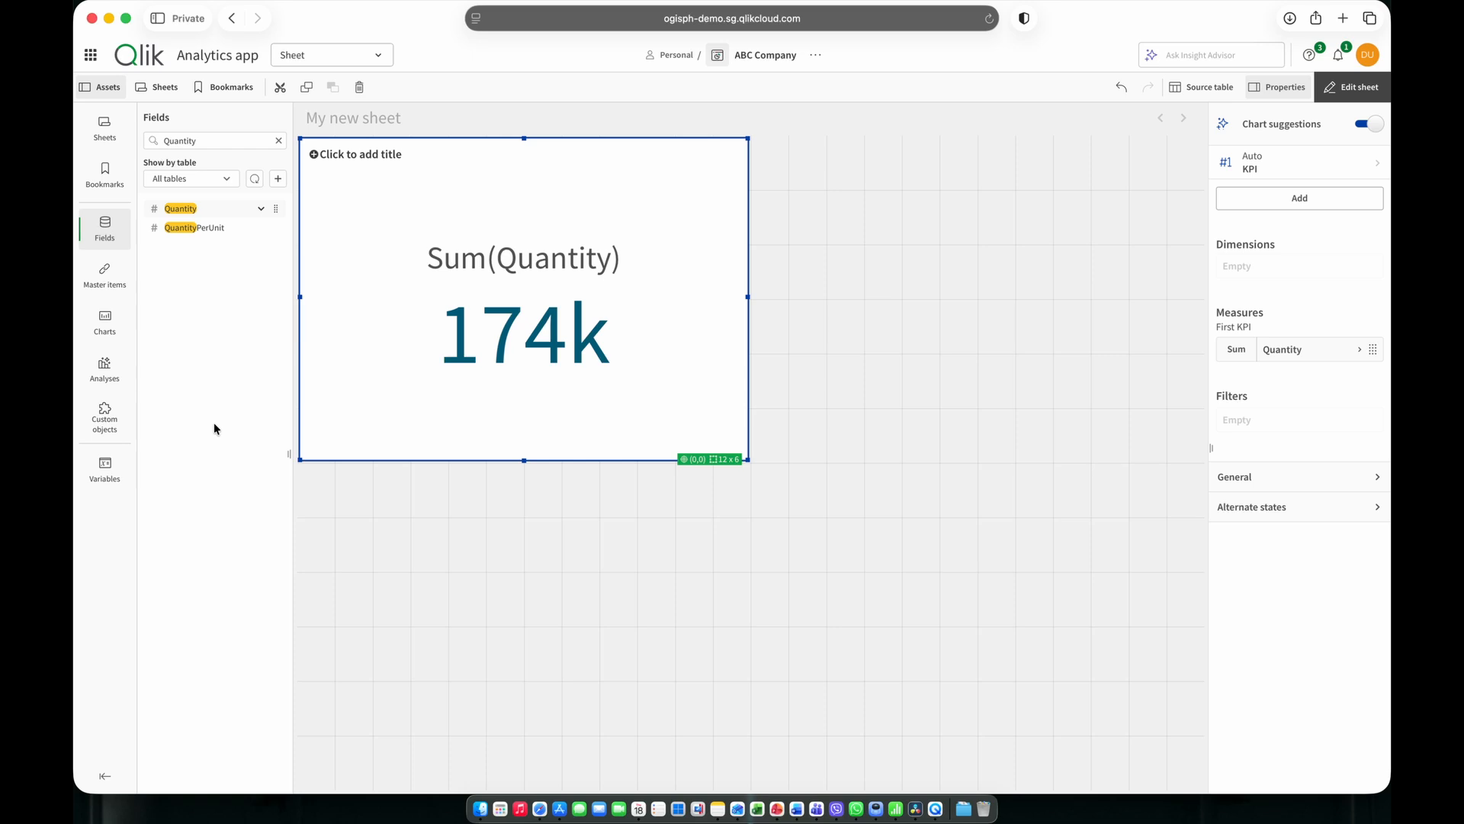
Search the fields for Product and add the Product field to the Quantity chart as its dimension.
{"action": "left_click", "coordinate": [278, 140]}
{"action": "type", "text": "Product"}
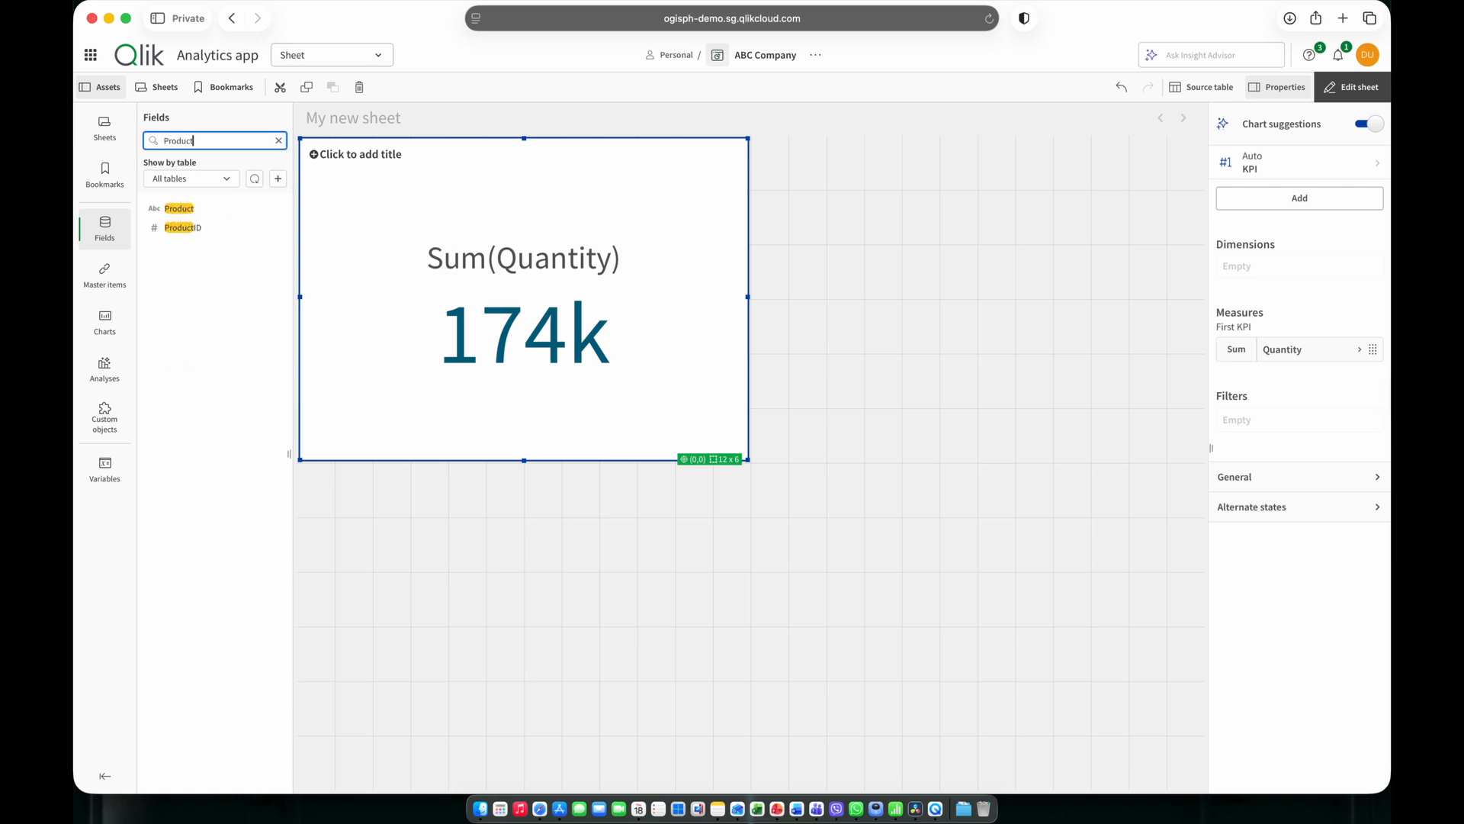
{"action": "left_click_drag", "start_coordinate": [202, 209], "coordinate": [494, 272]}
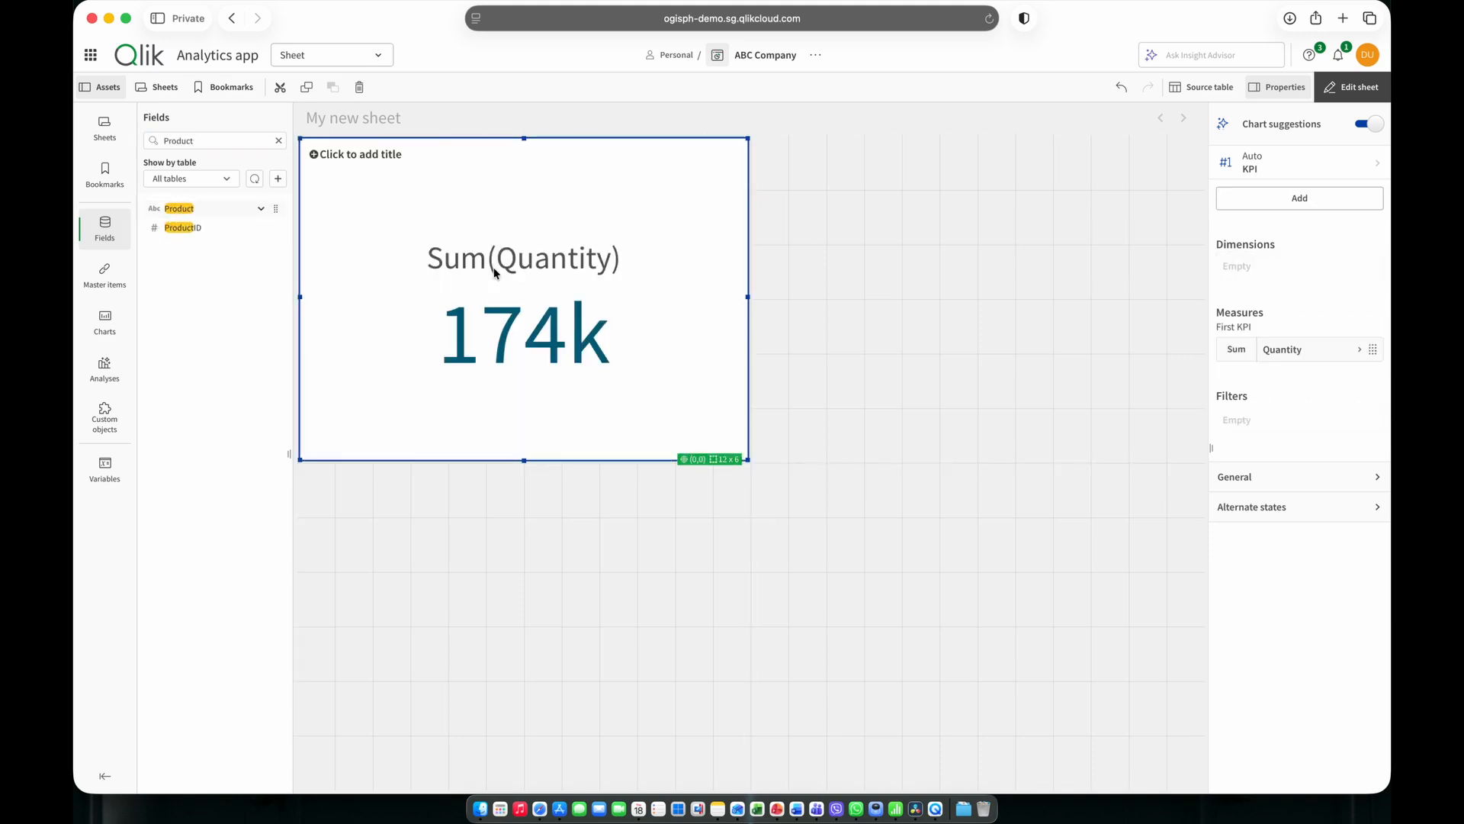
{"action": "left_click", "coordinate": [564, 565]}
{"action": "left_click", "coordinate": [550, 369]}
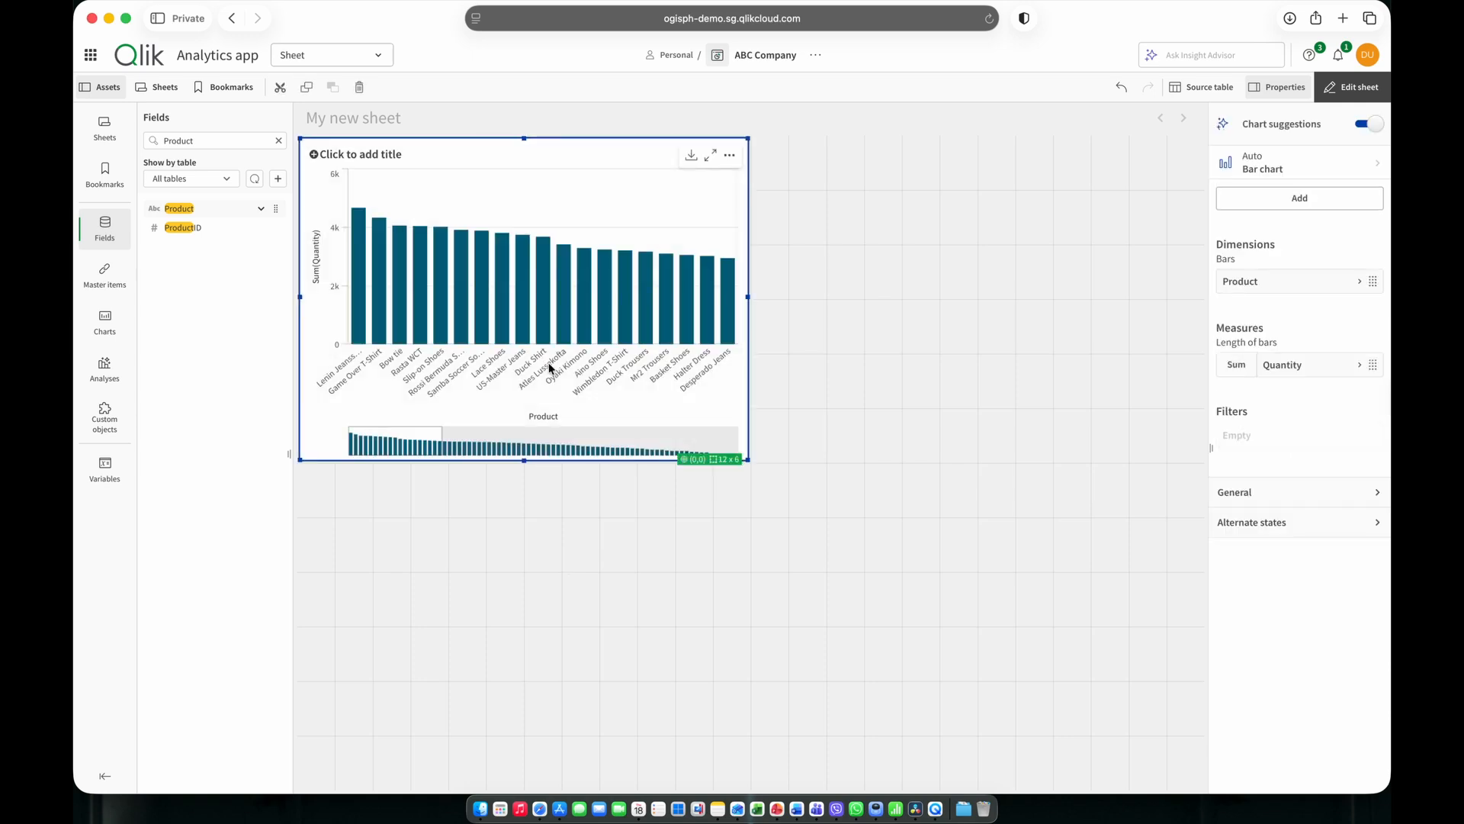
Search the chart types for Table and convert the Product and Quantity bar chart to the legacy Table.
{"action": "left_click", "coordinate": [107, 287]}
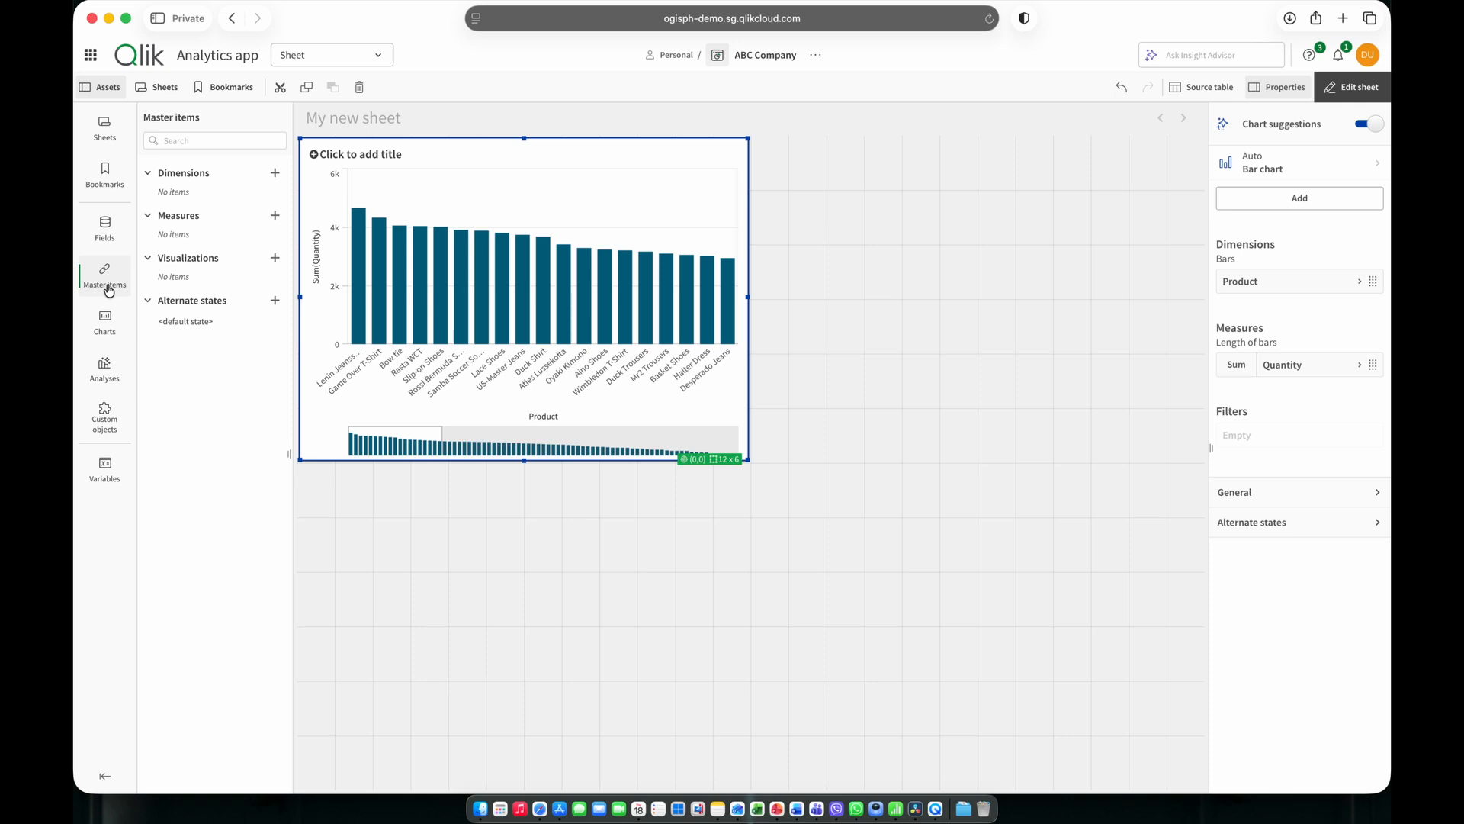
{"action": "left_click", "coordinate": [106, 335]}
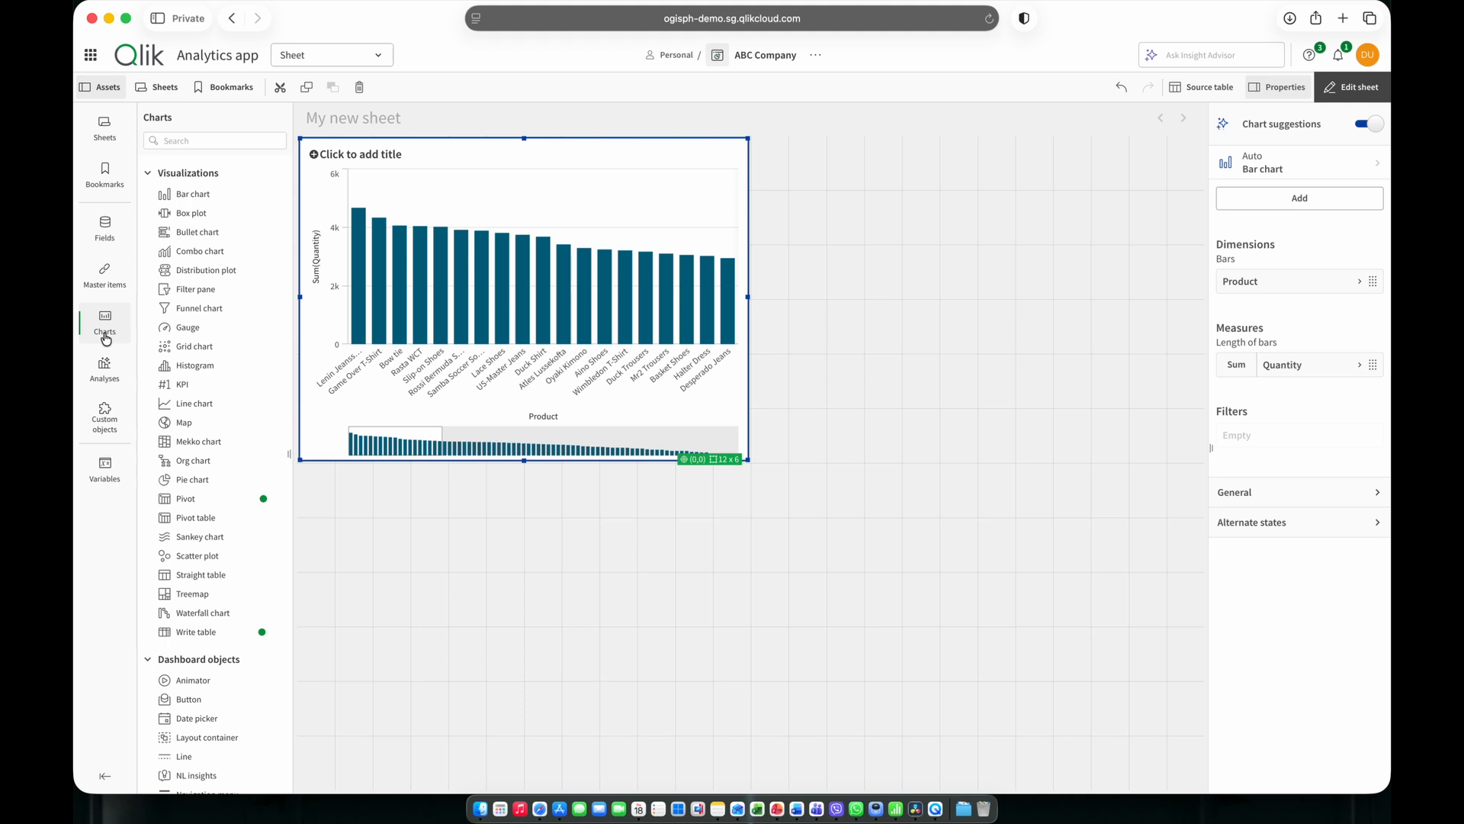
{"action": "left_click", "coordinate": [221, 141]}
{"action": "type", "text": "table"}
{"action": "left_click", "coordinate": [190, 323]}
{"action": "left_click_drag", "start_coordinate": [191, 323], "coordinate": [542, 320]}
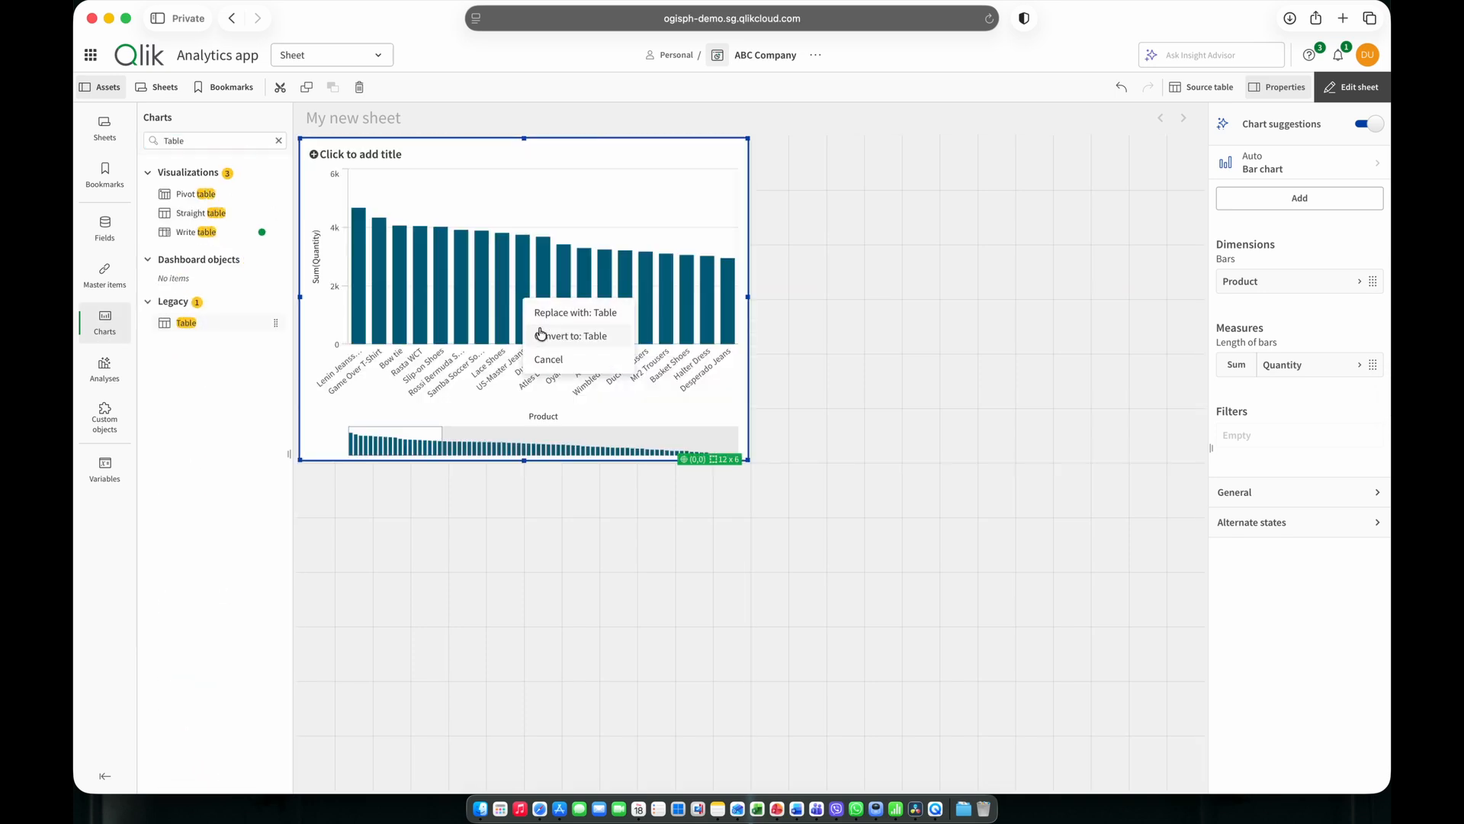
{"action": "left_click", "coordinate": [559, 337]}
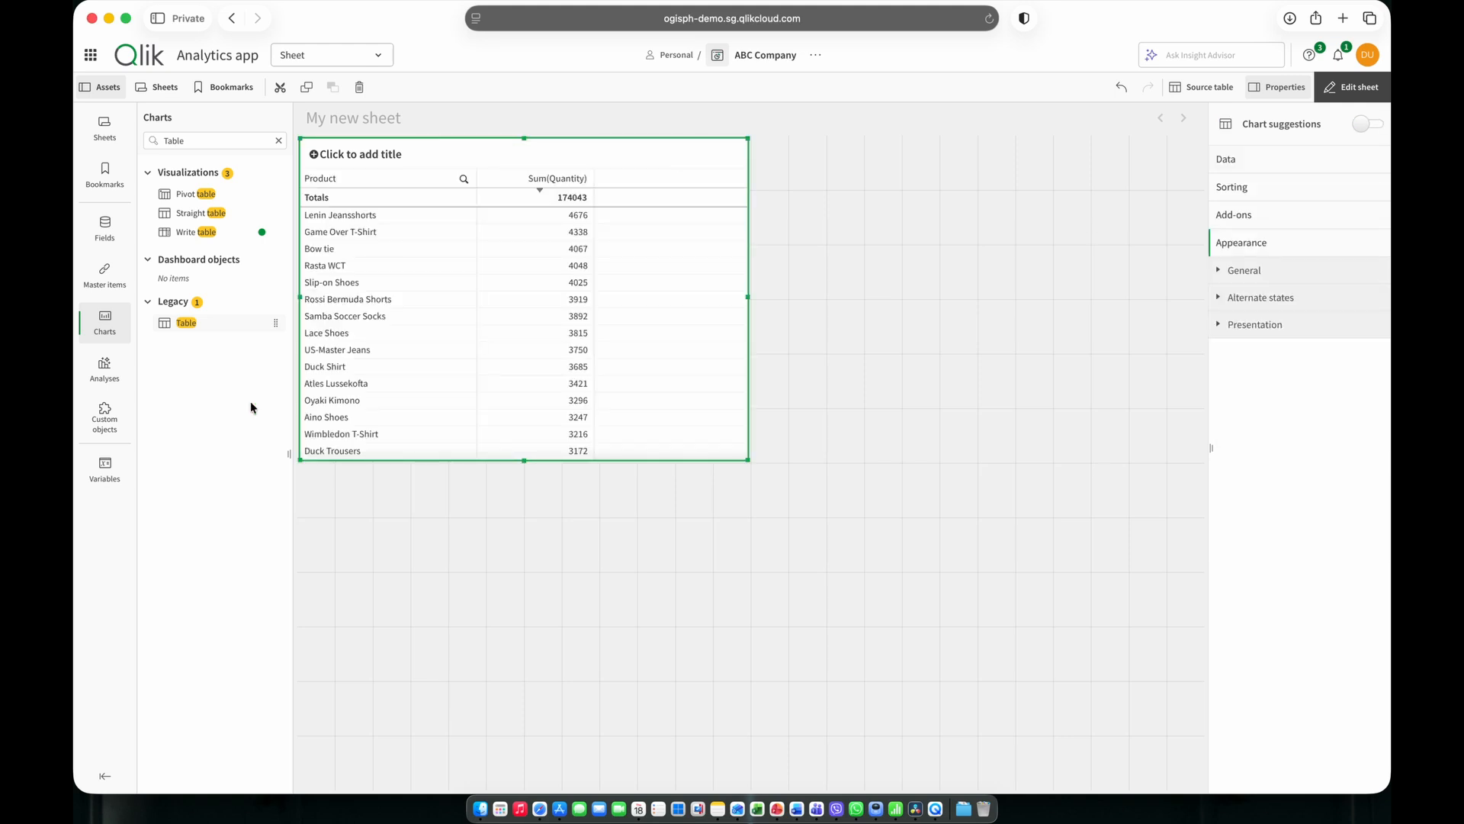
View the custom objects, and change the sheet's title to Summary in the sheet properties.
{"action": "left_click", "coordinate": [105, 418]}
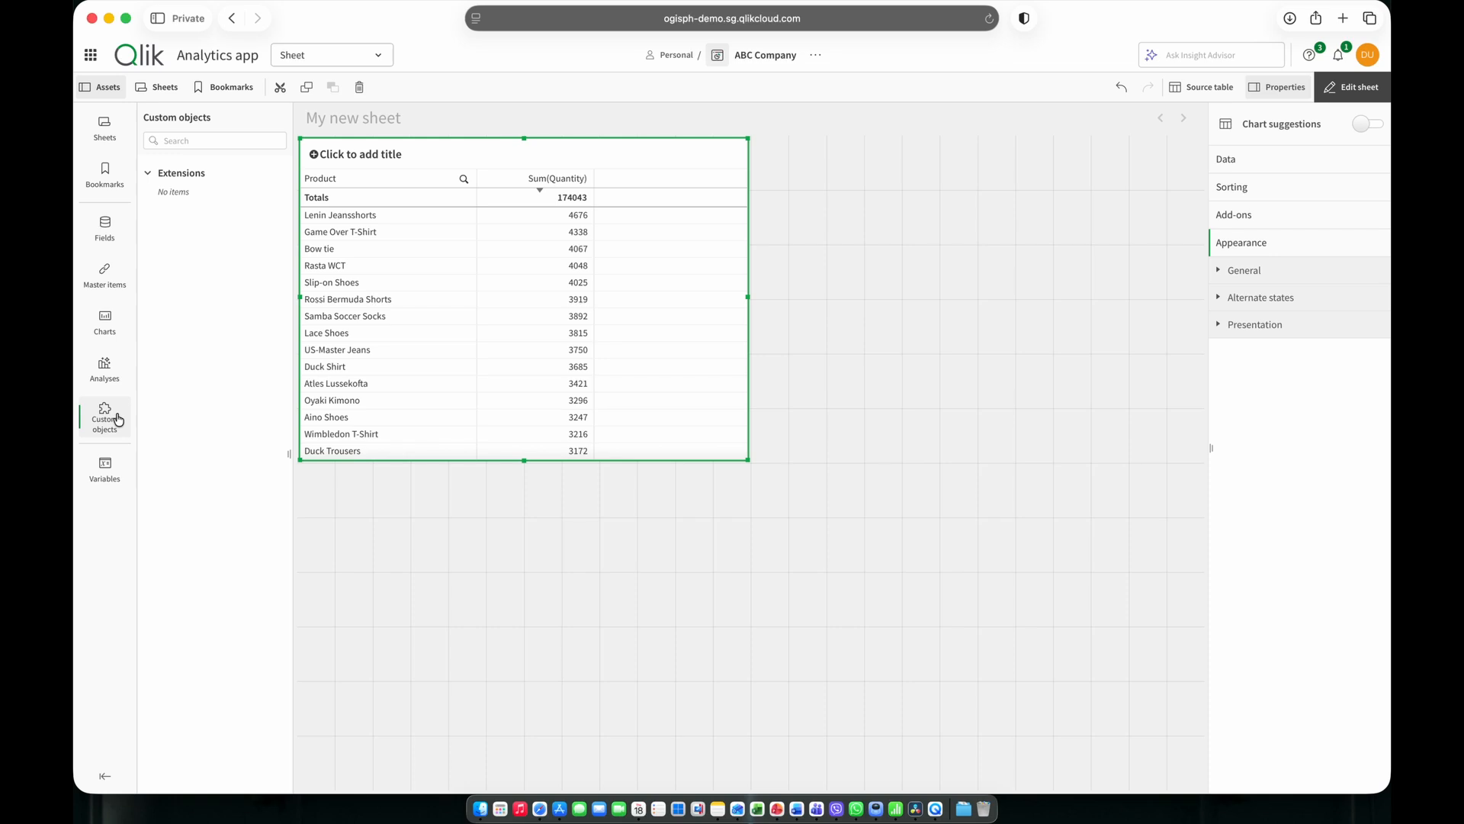
{"action": "left_click", "coordinate": [915, 330]}
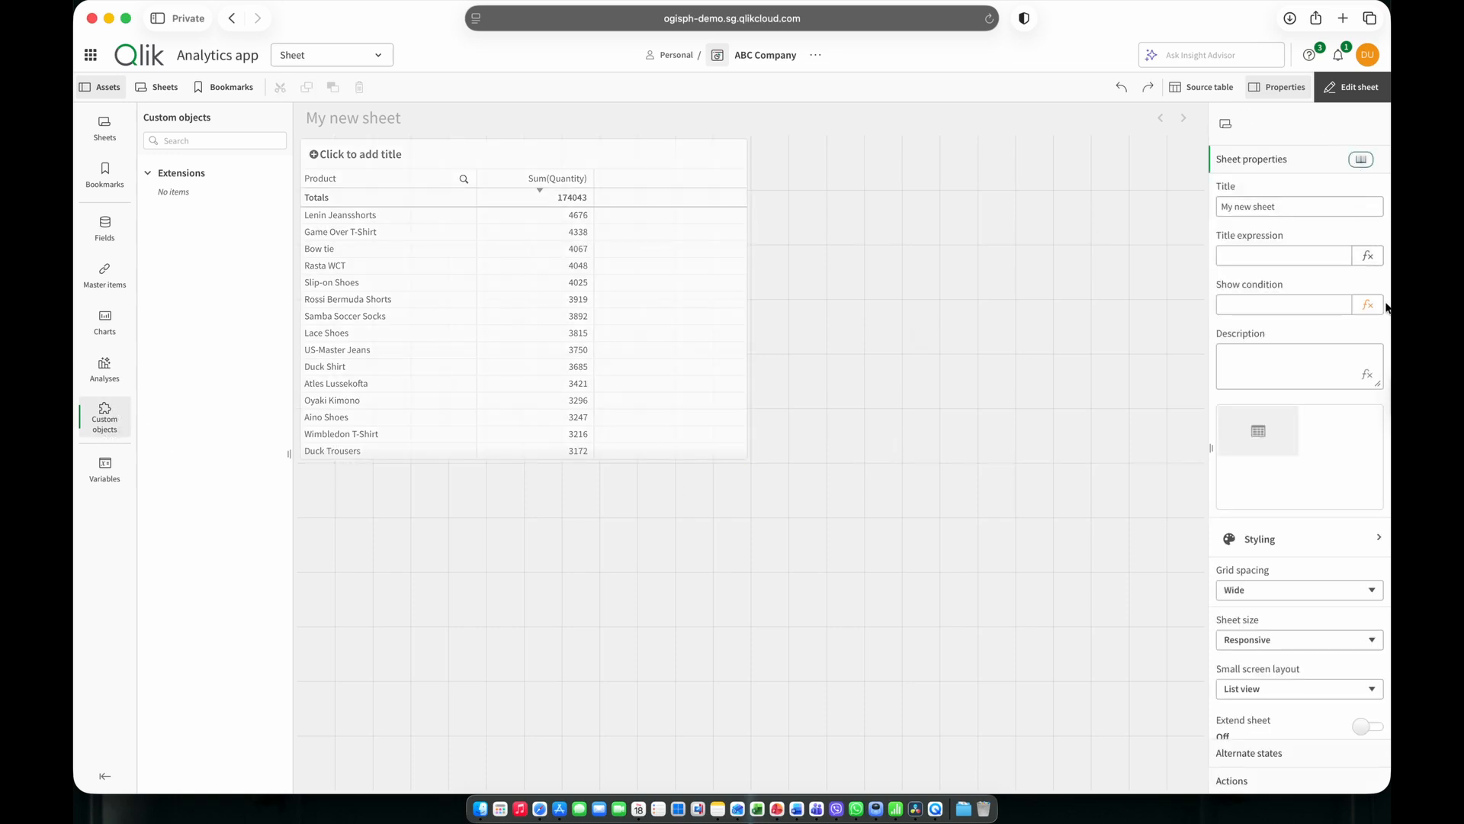
{"action": "left_click_drag", "start_coordinate": [1294, 206], "coordinate": [1157, 214]}
{"action": "type", "text": "Summary"}
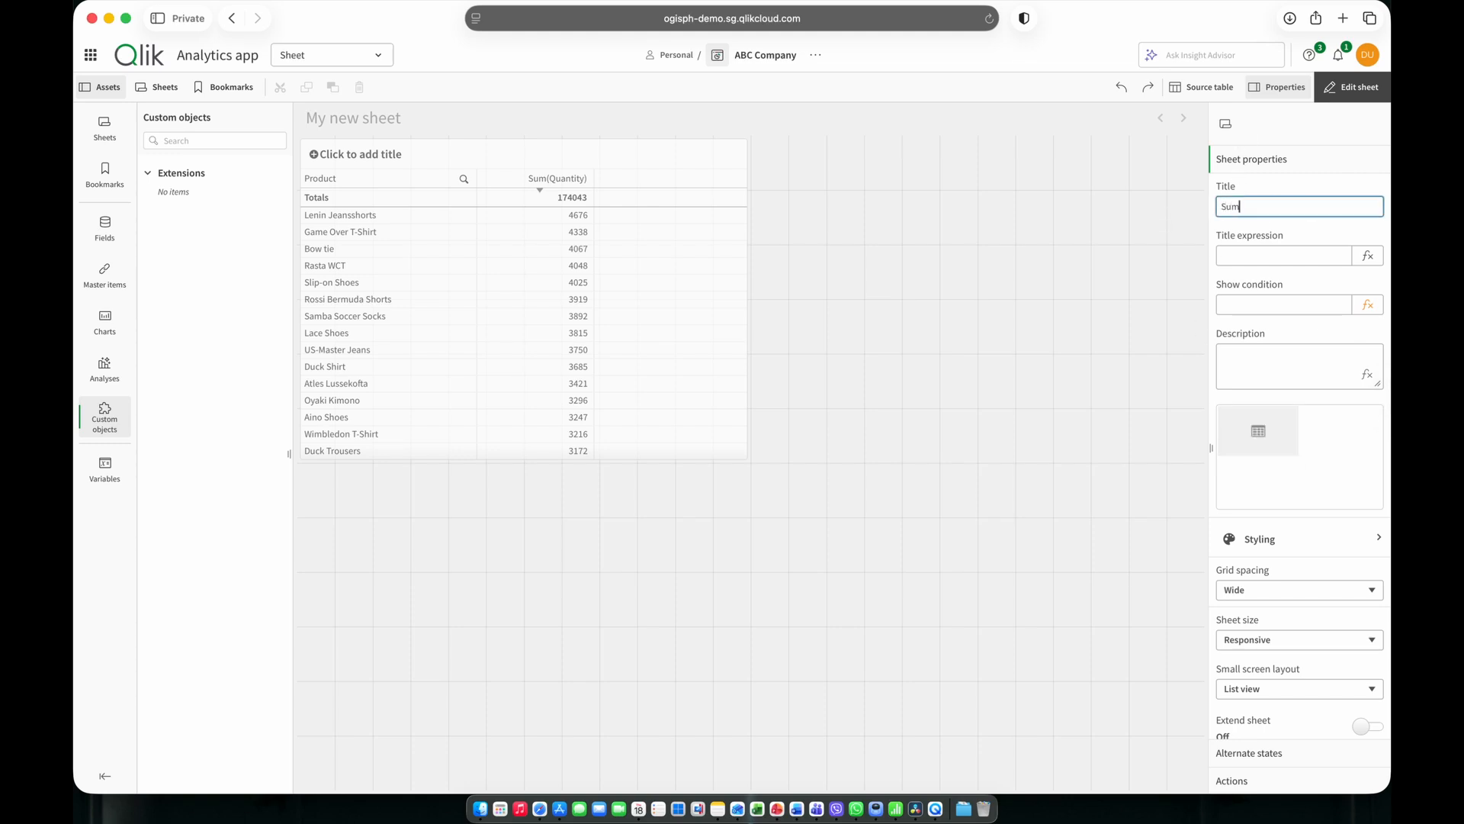
{"action": "key", "text": "Return"}
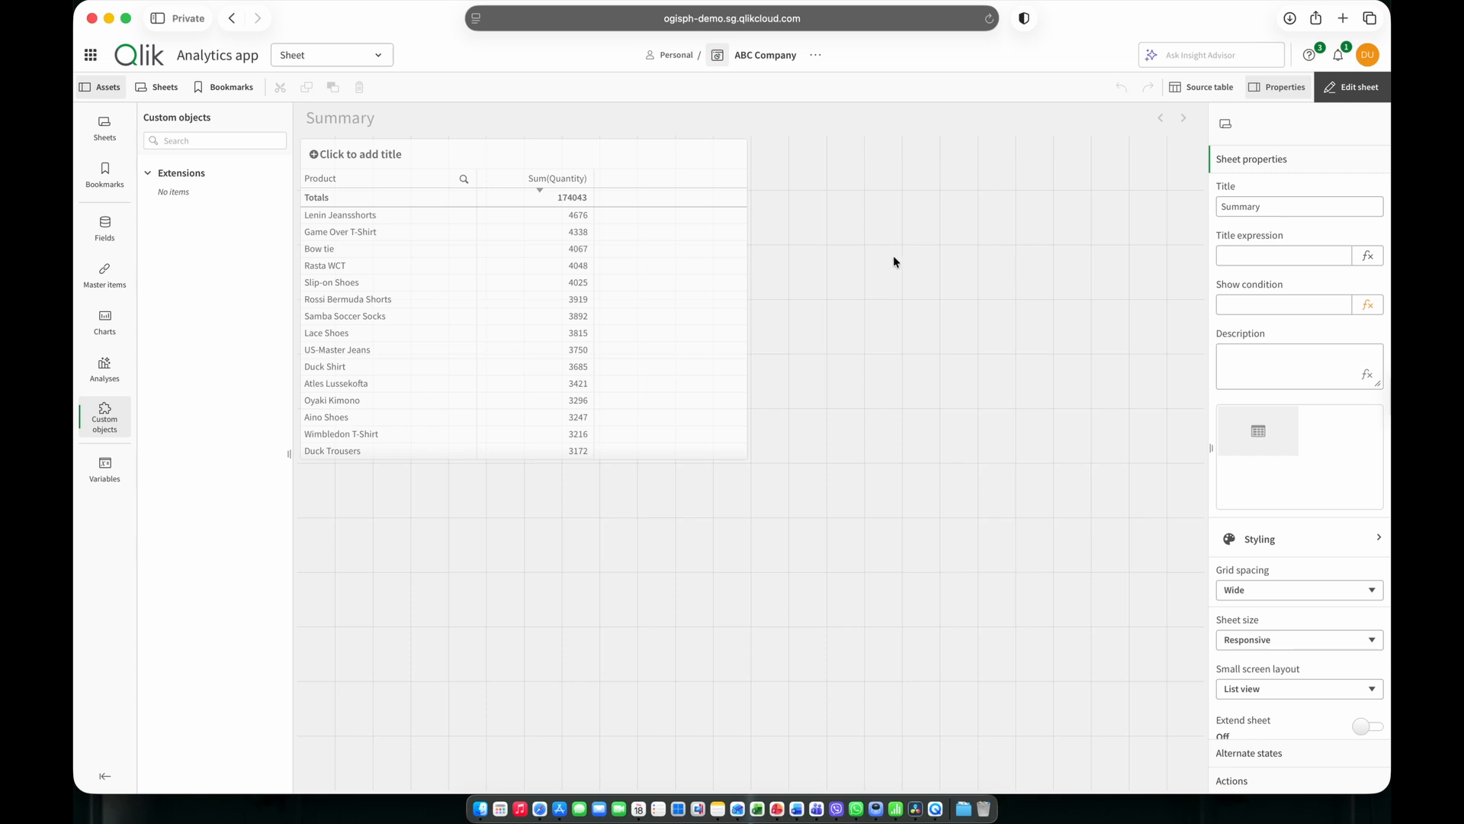
Set the number formatting of the table's Quantity column to Number, with the simple 1,000.12 format.
{"action": "left_click", "coordinate": [661, 160]}
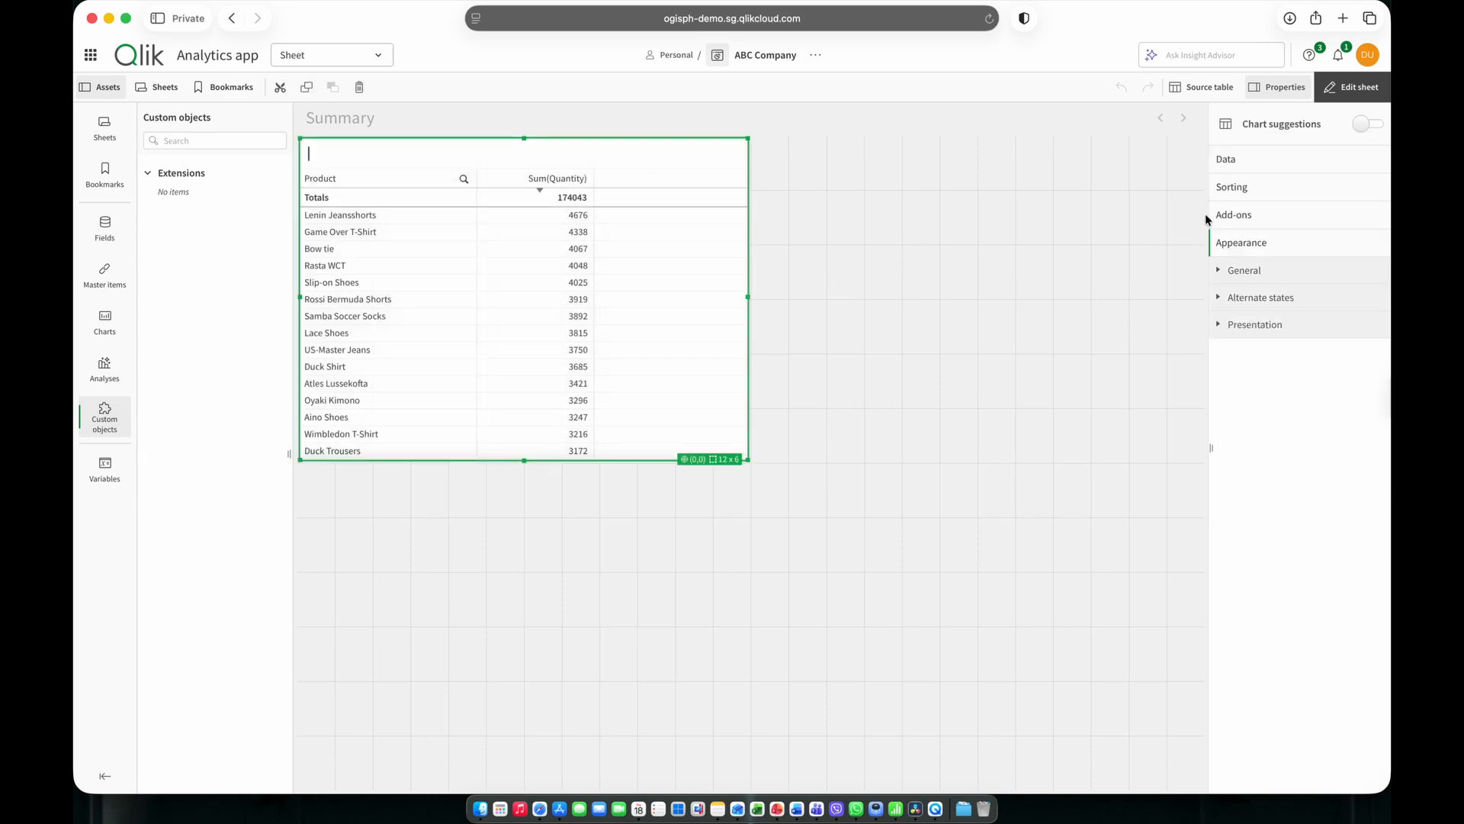
{"action": "left_click", "coordinate": [1229, 161]}
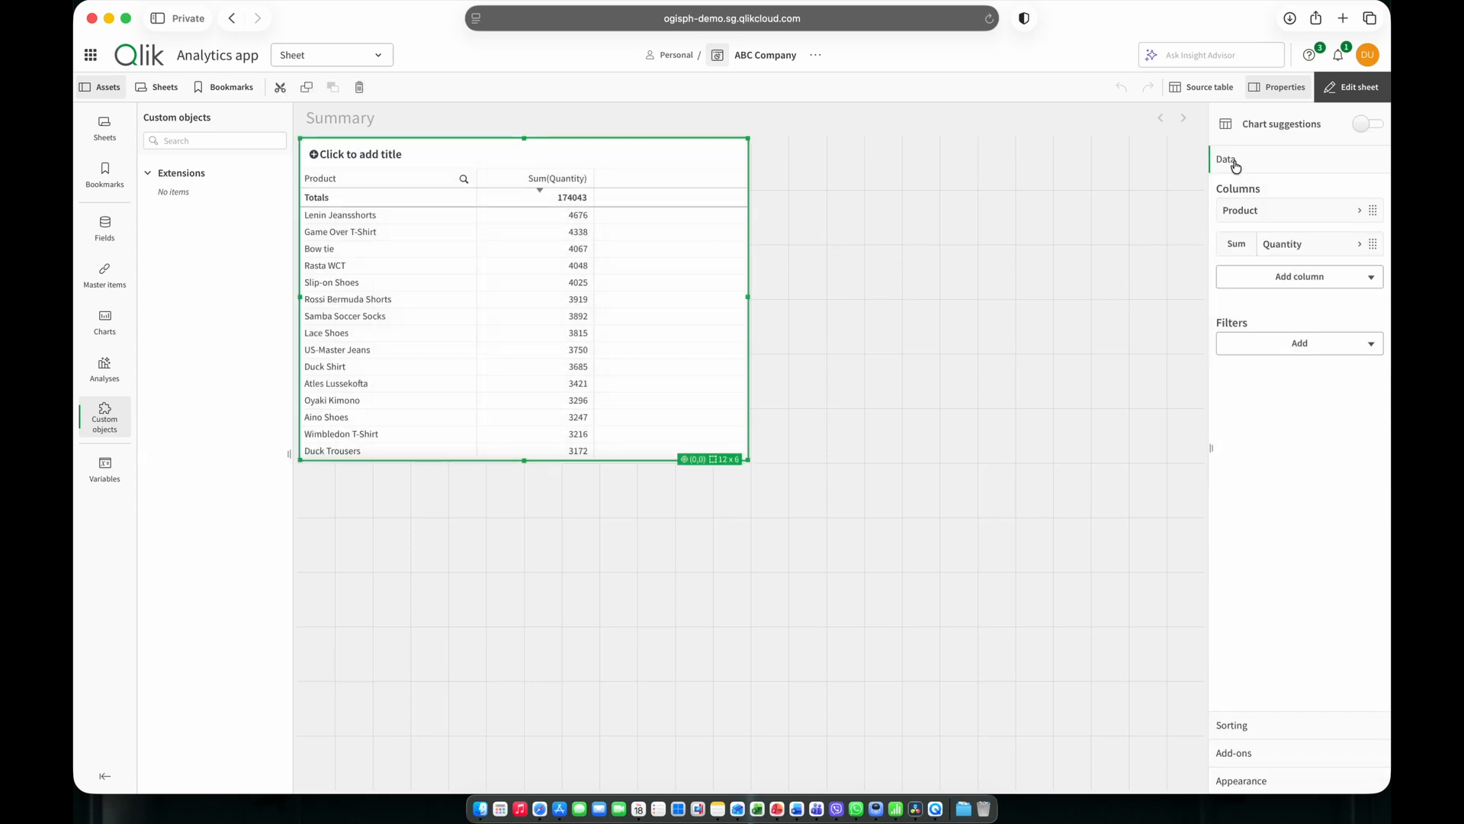
{"action": "left_click", "coordinate": [1286, 245]}
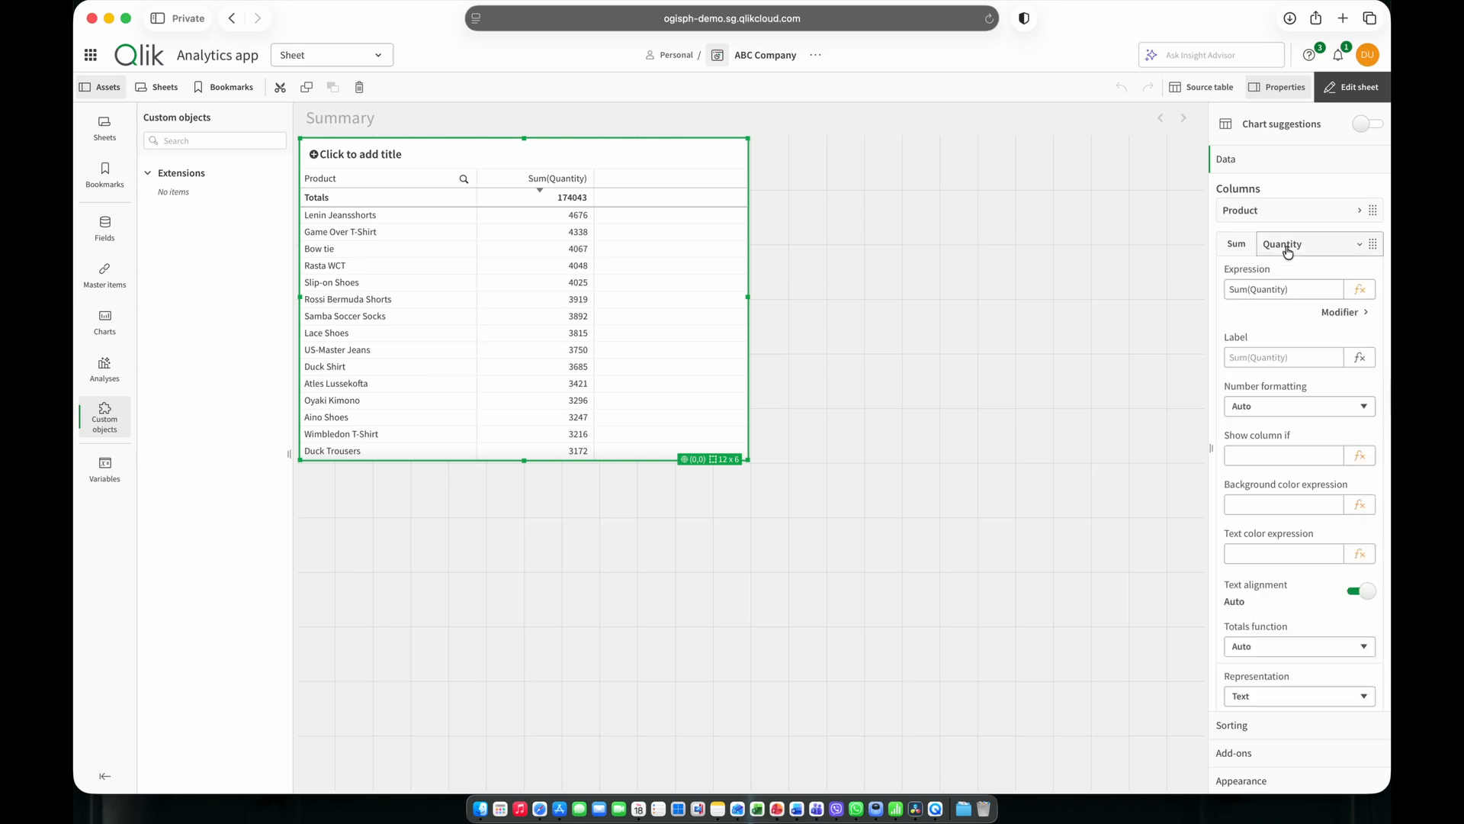
{"action": "left_click", "coordinate": [1288, 405]}
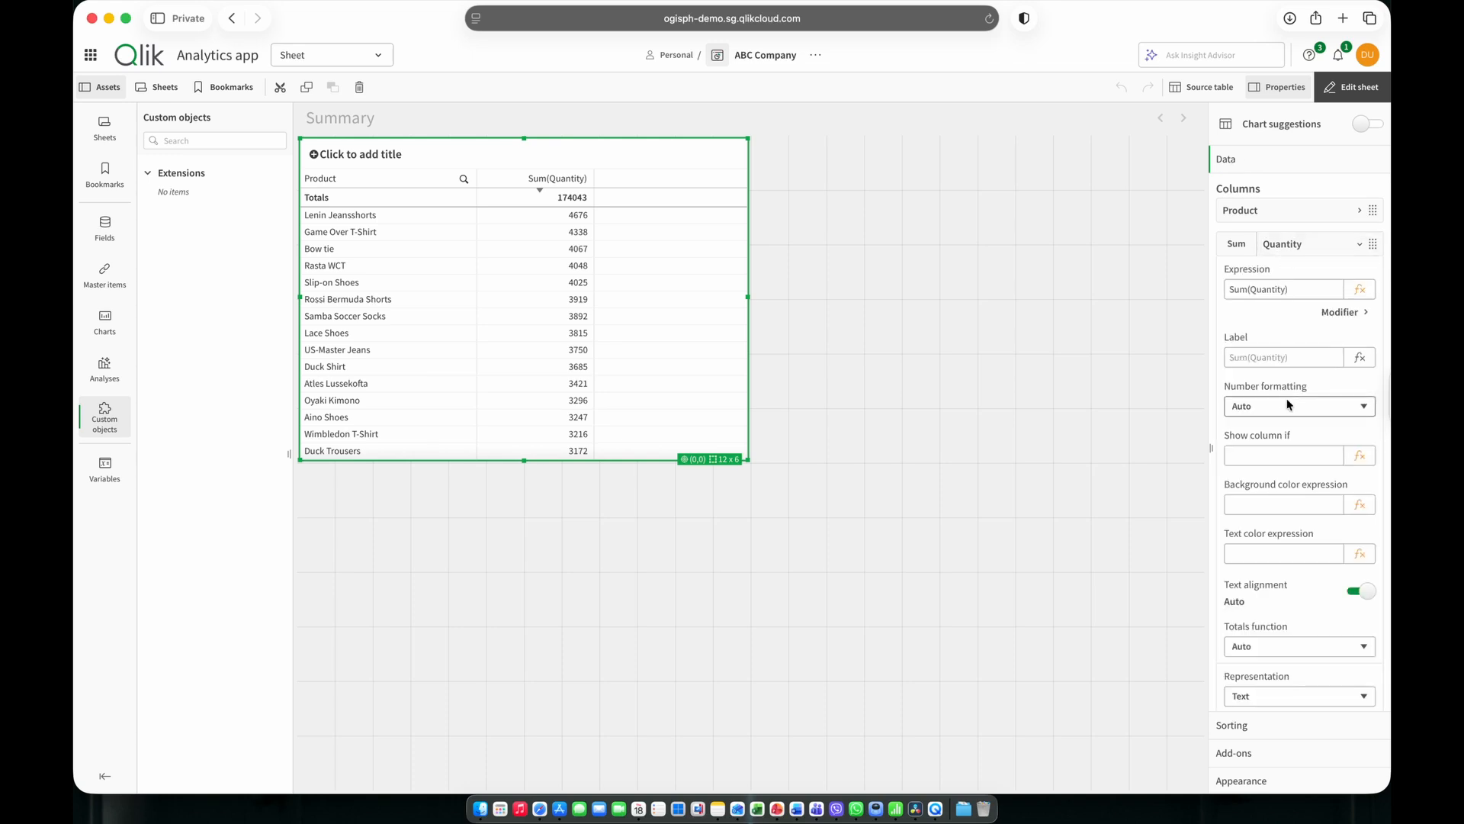
{"action": "left_click", "coordinate": [1269, 423]}
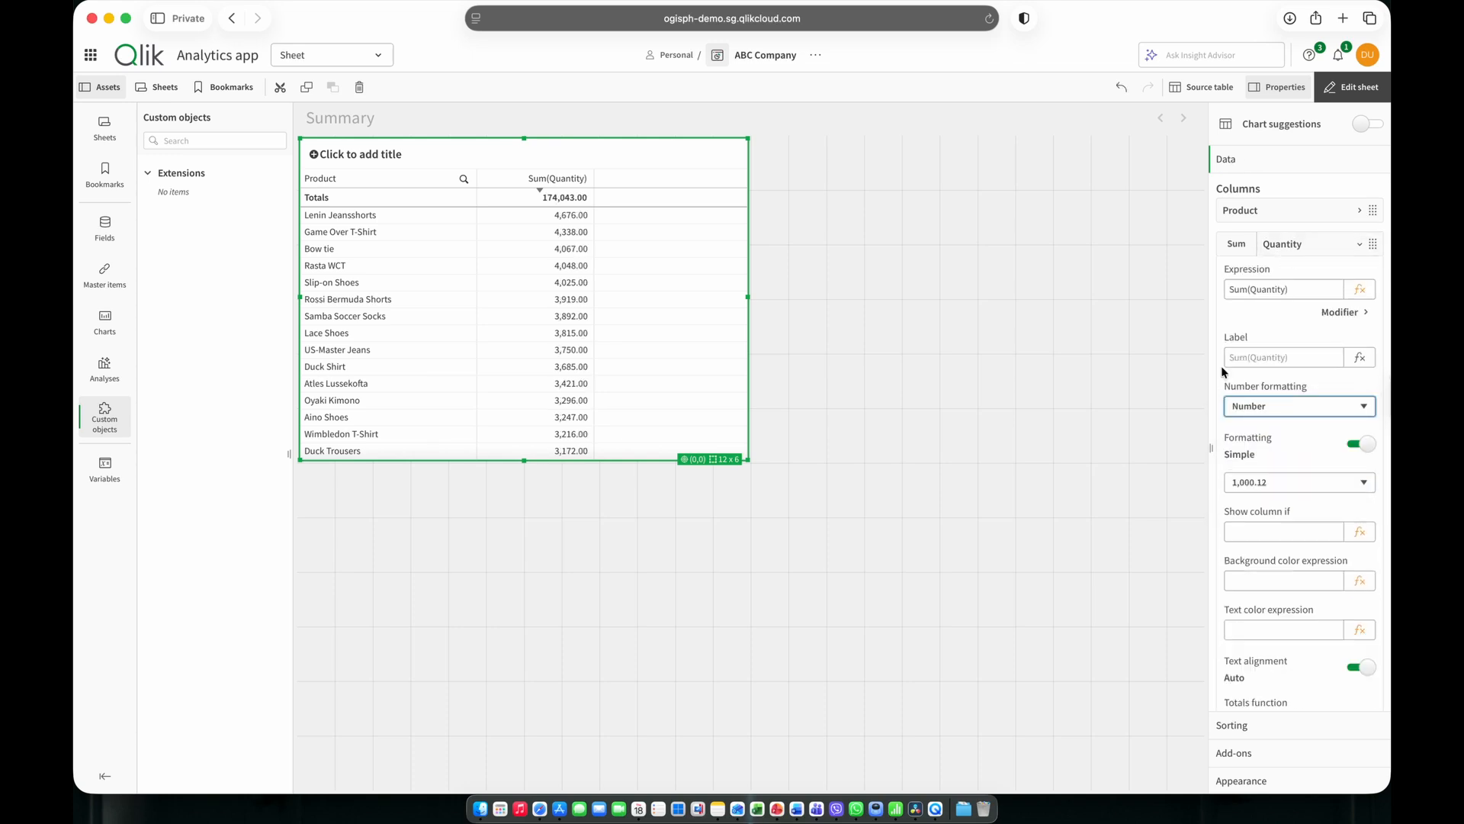
{"action": "left_click", "coordinate": [1304, 243]}
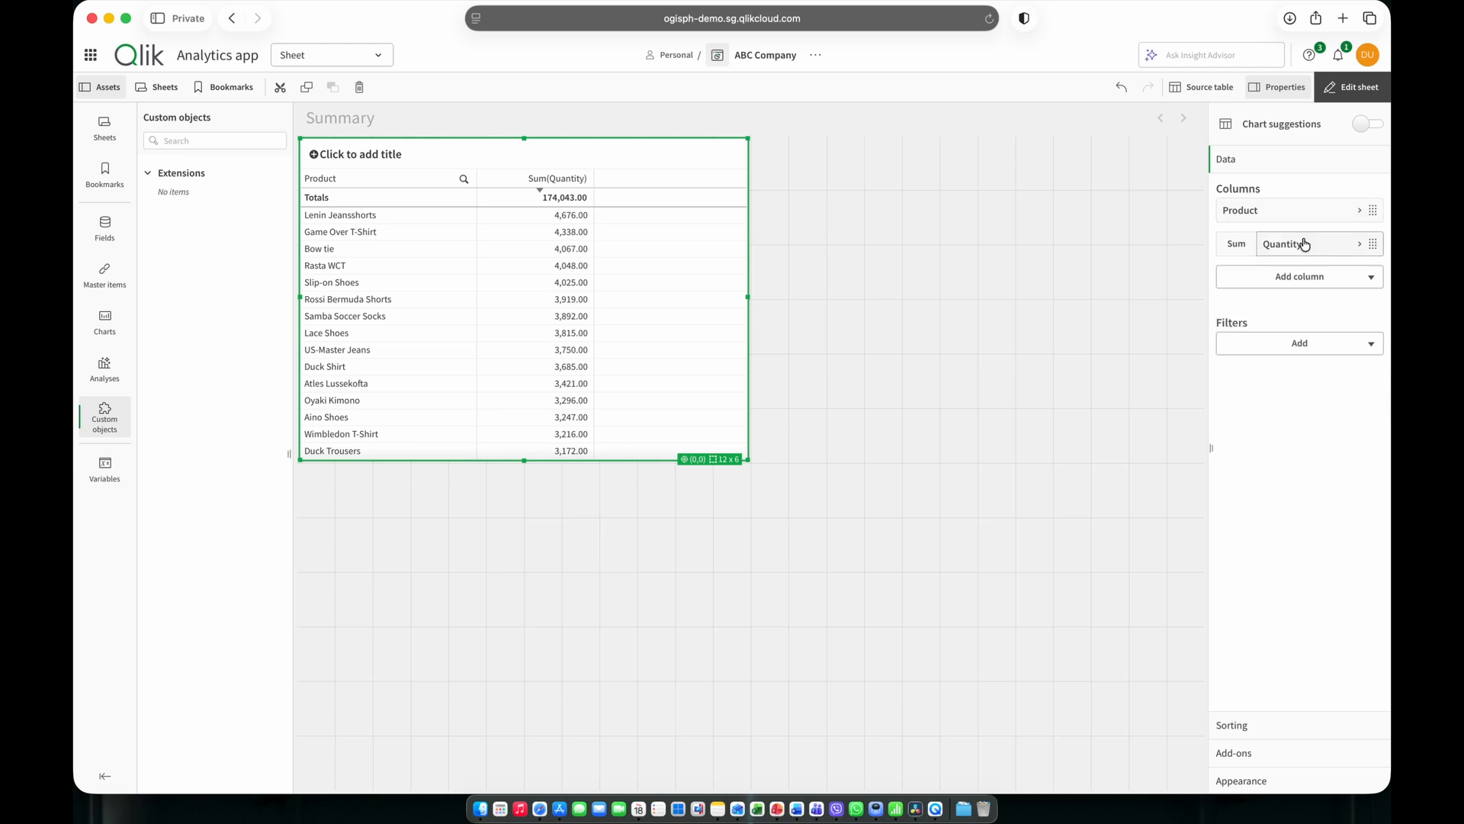
Switch Sum(Quantity) to custom numerical sorting, try ascending order, and set it to descending.
{"action": "left_click", "coordinate": [1281, 717]}
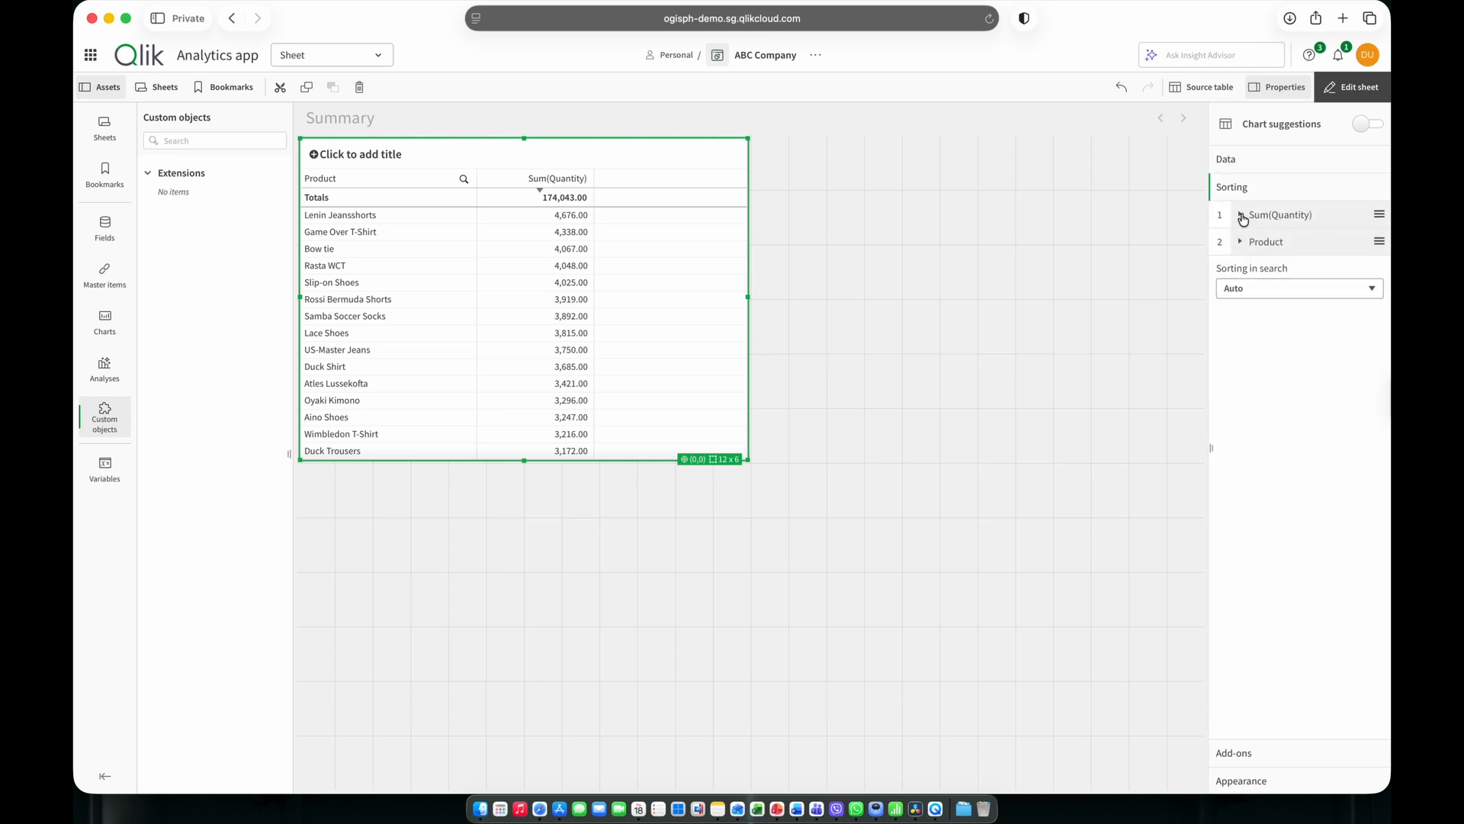
{"action": "left_click", "coordinate": [1242, 215]}
{"action": "left_click", "coordinate": [1365, 249]}
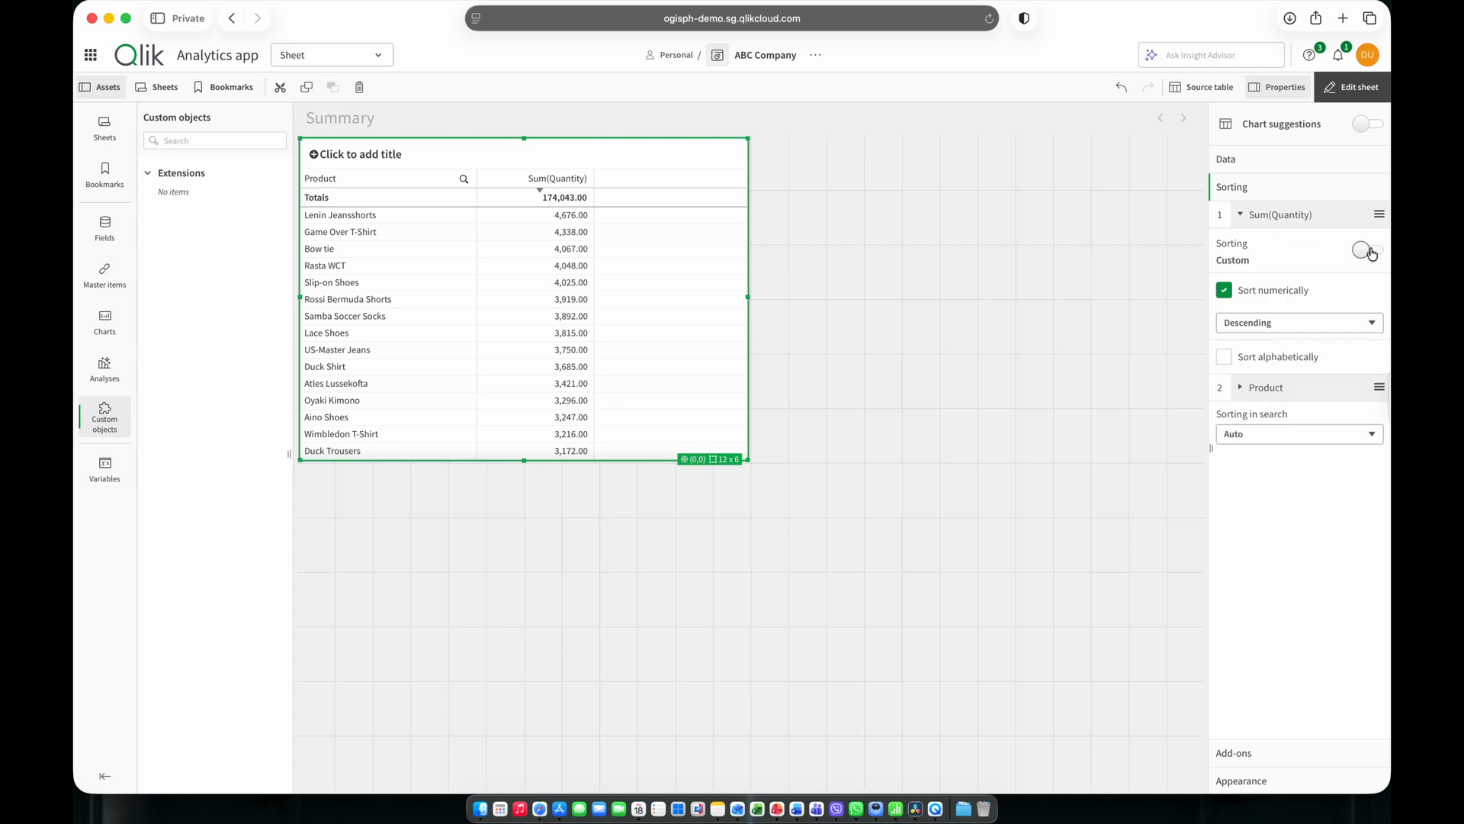
{"action": "left_click", "coordinate": [1266, 321]}
{"action": "left_click", "coordinate": [1251, 305]}
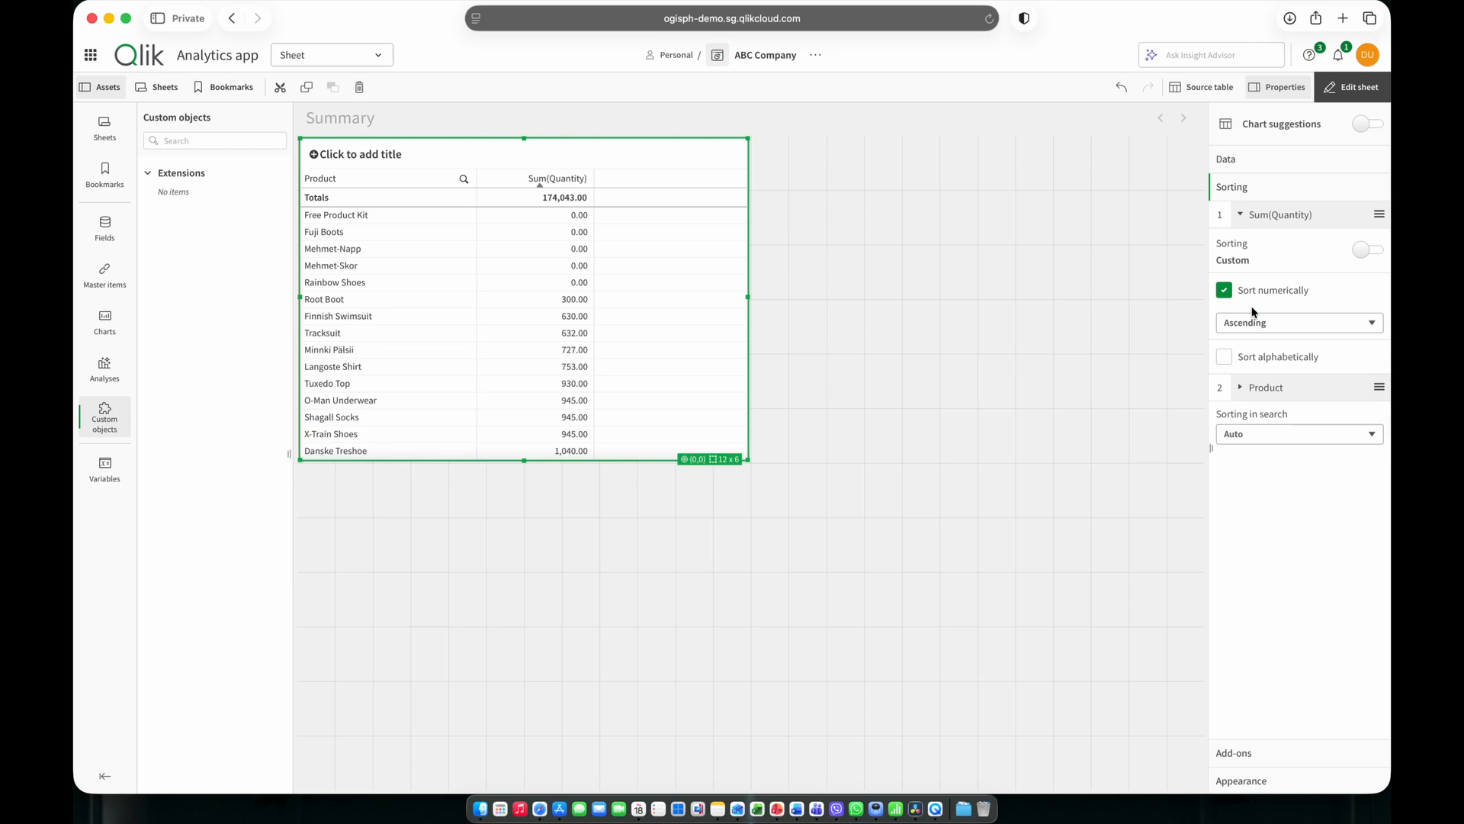
{"action": "left_click", "coordinate": [1252, 324]}
{"action": "left_click", "coordinate": [1249, 337]}
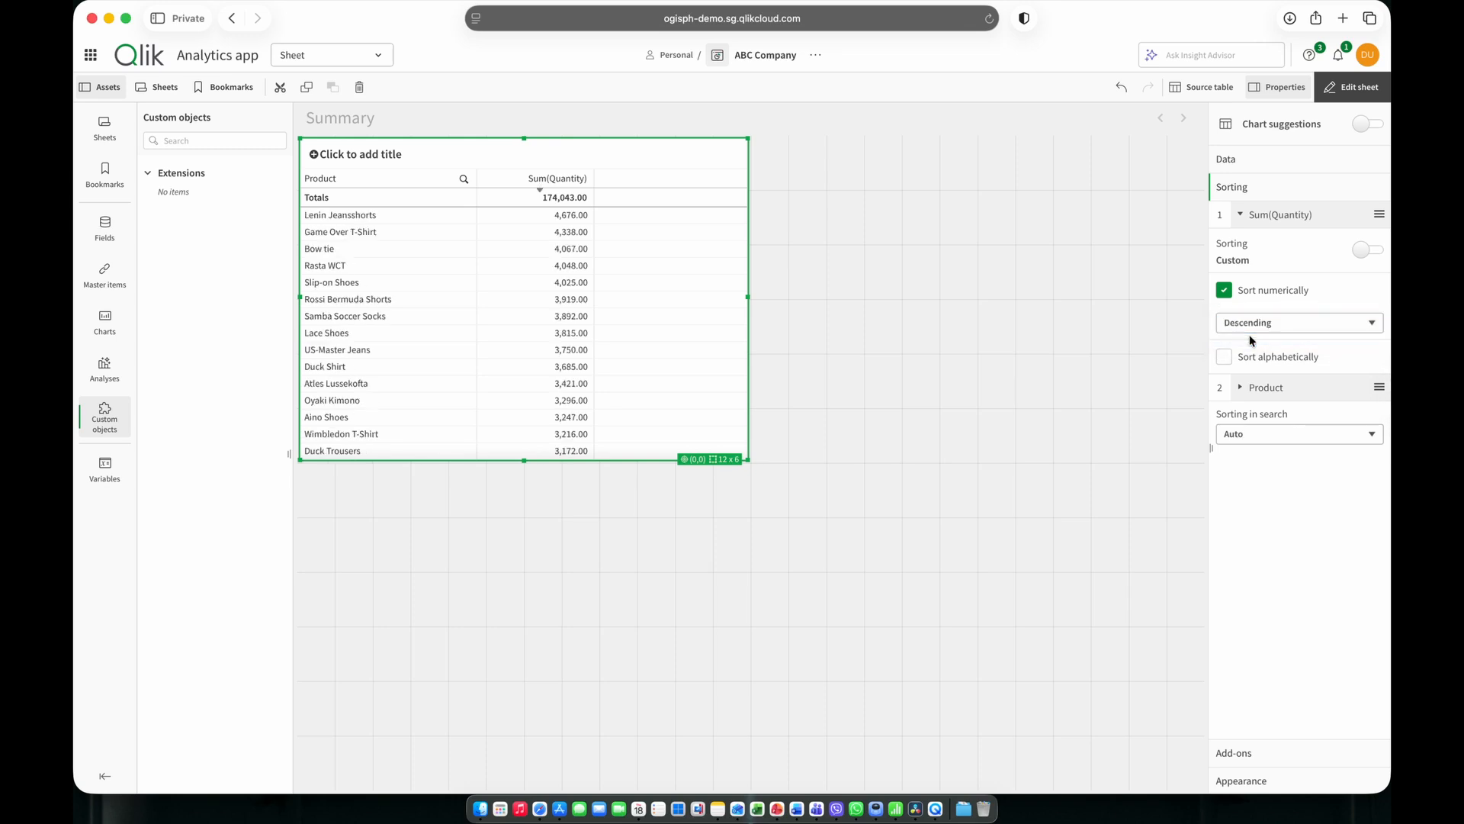
{"action": "left_click", "coordinate": [1258, 216]}
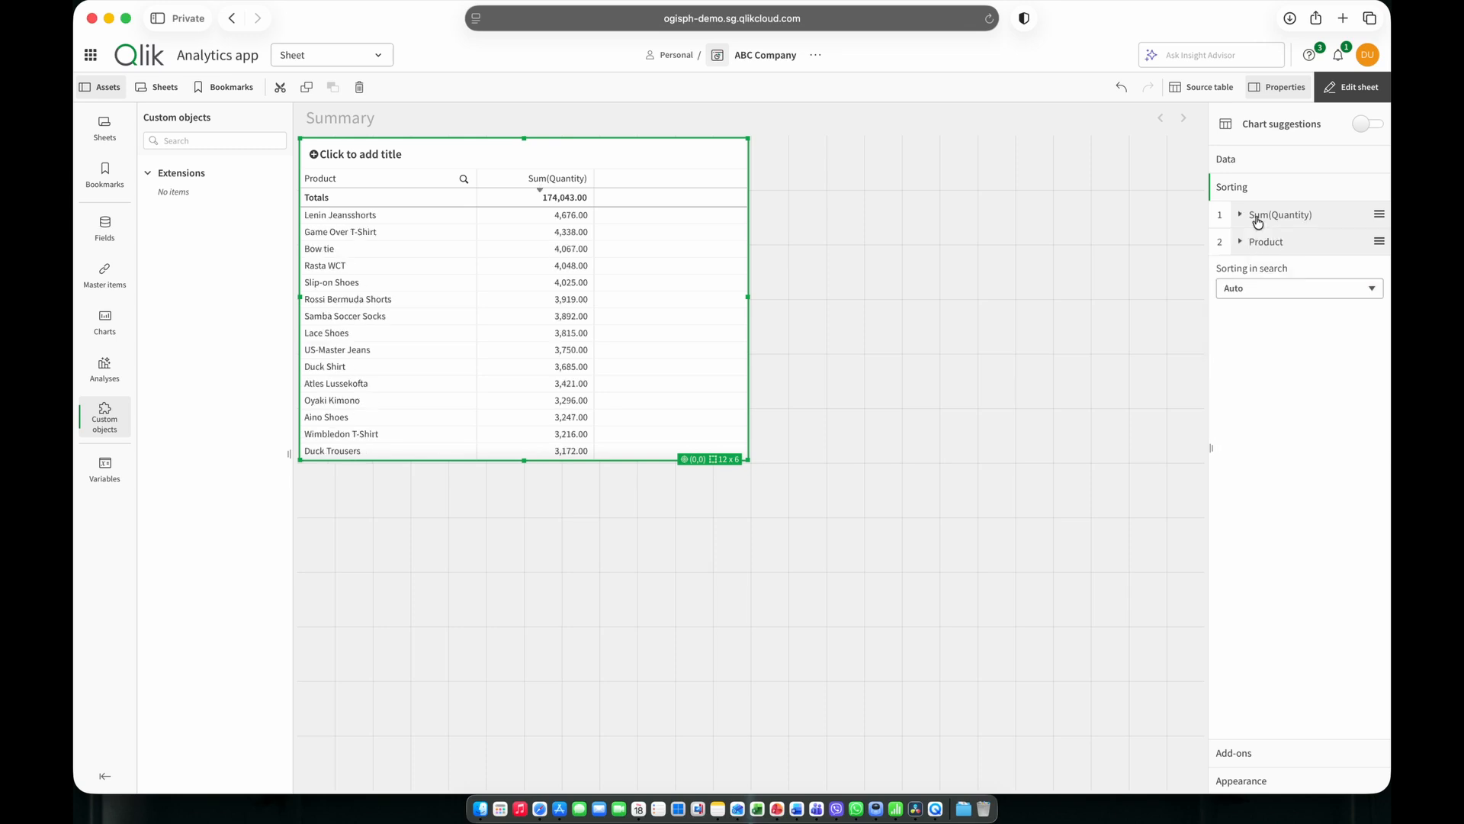
Turn on row hover highlighting in the table's chart styling with the blue hover color #205891, and finish editing the sheet.
{"action": "left_click", "coordinate": [1245, 778]}
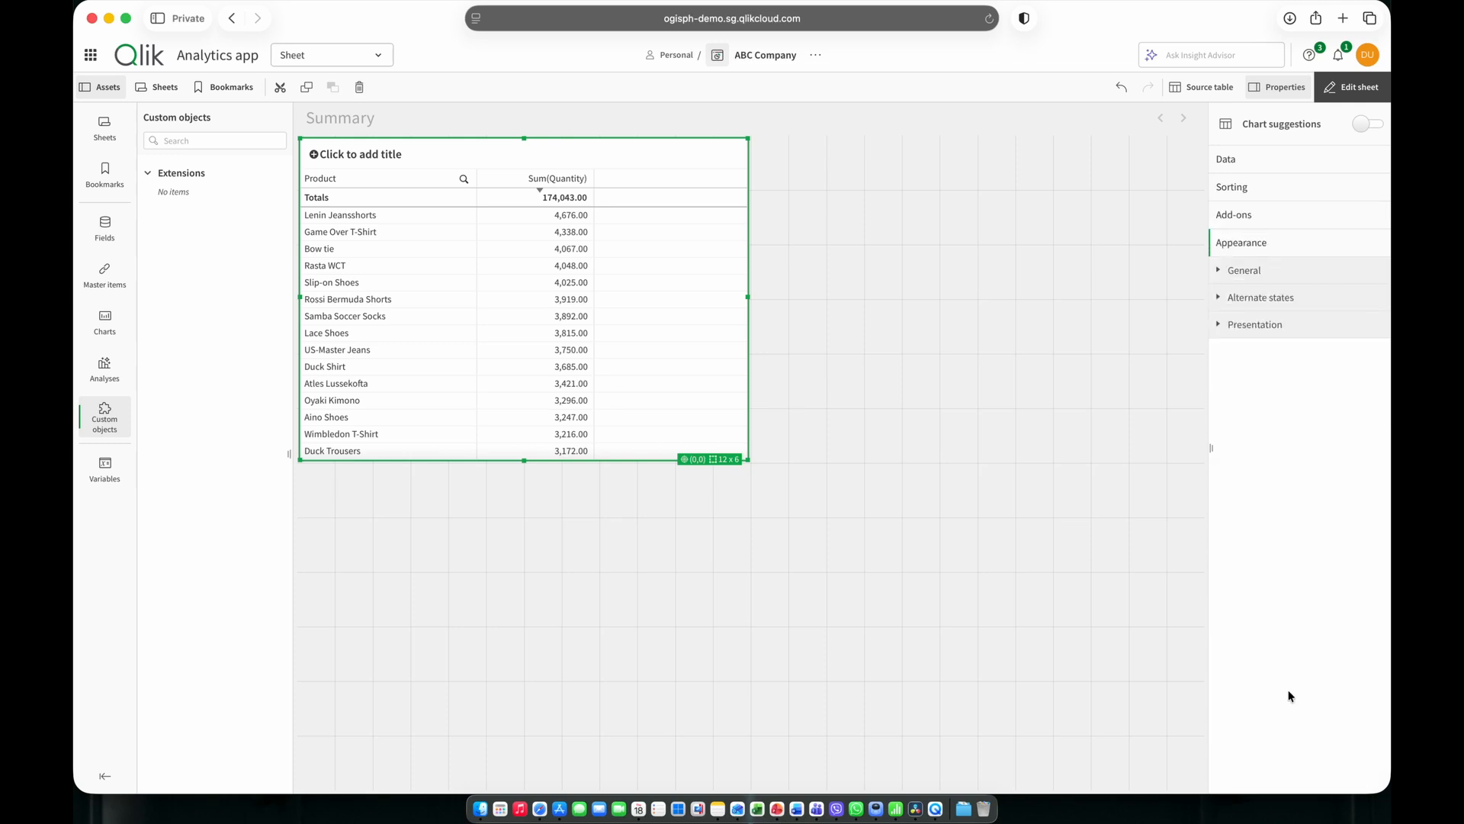
{"action": "left_click", "coordinate": [1252, 326]}
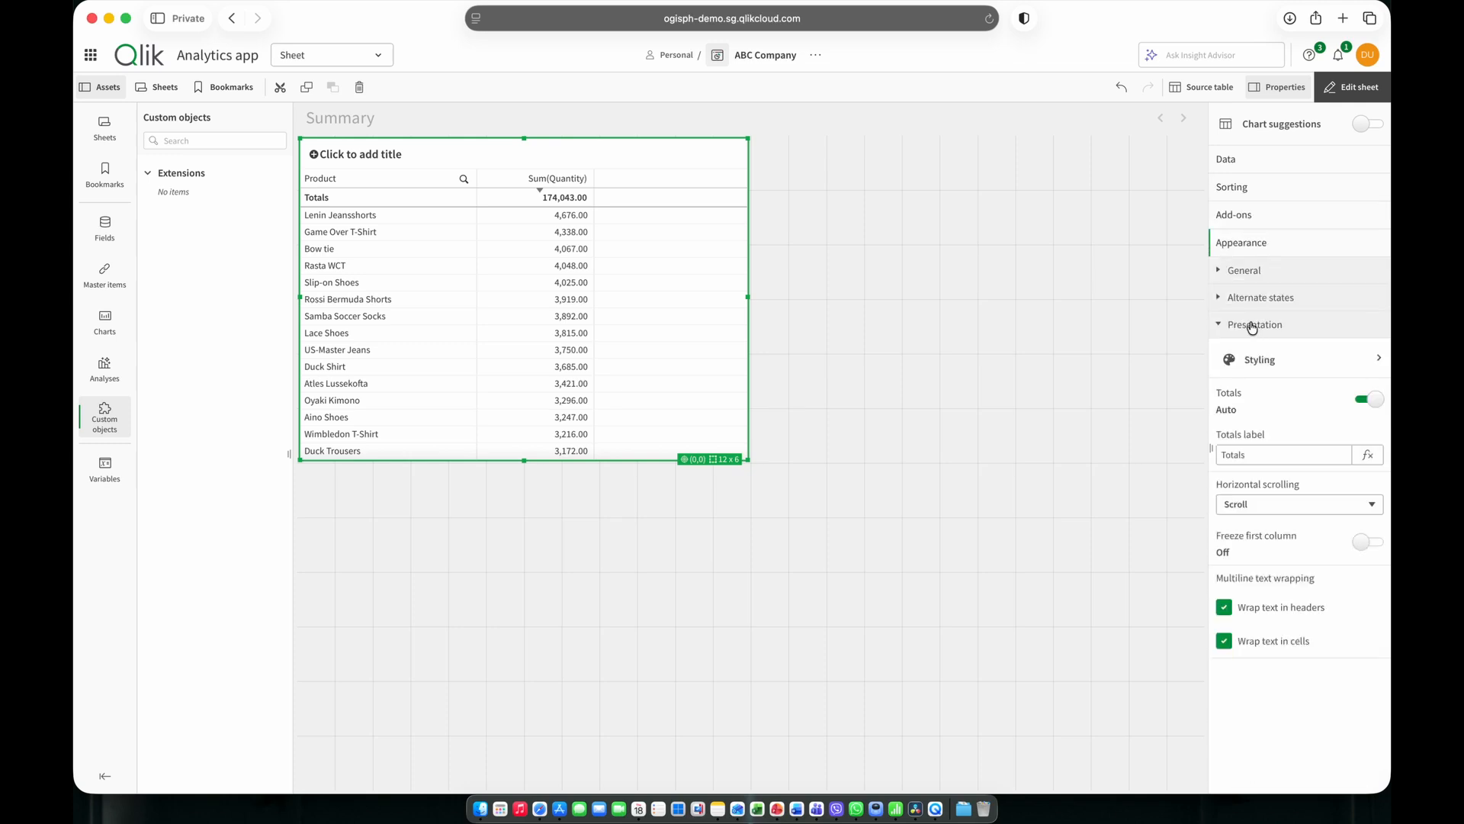
{"action": "left_click", "coordinate": [1315, 372]}
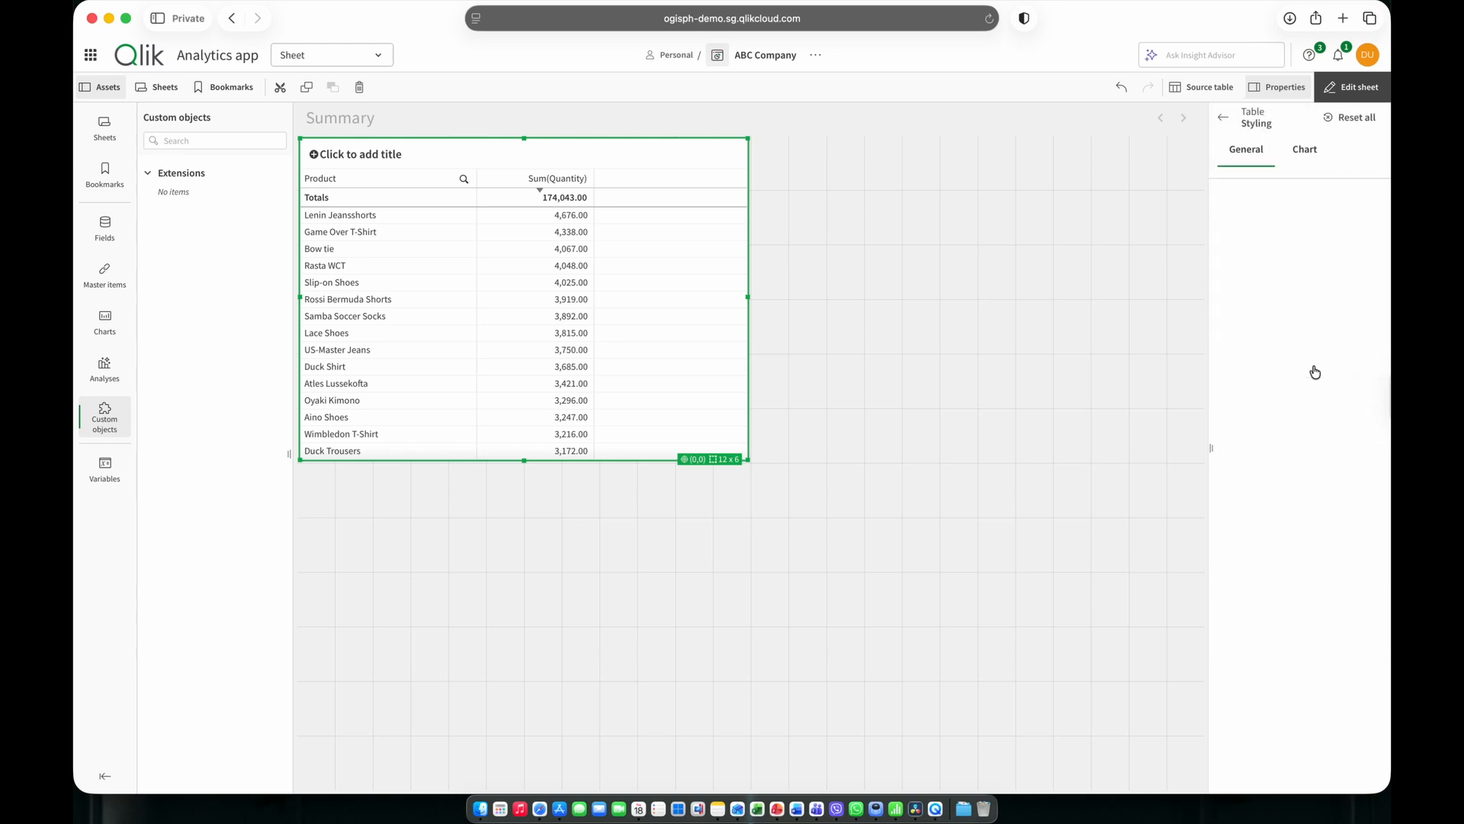
{"action": "left_click", "coordinate": [1294, 159]}
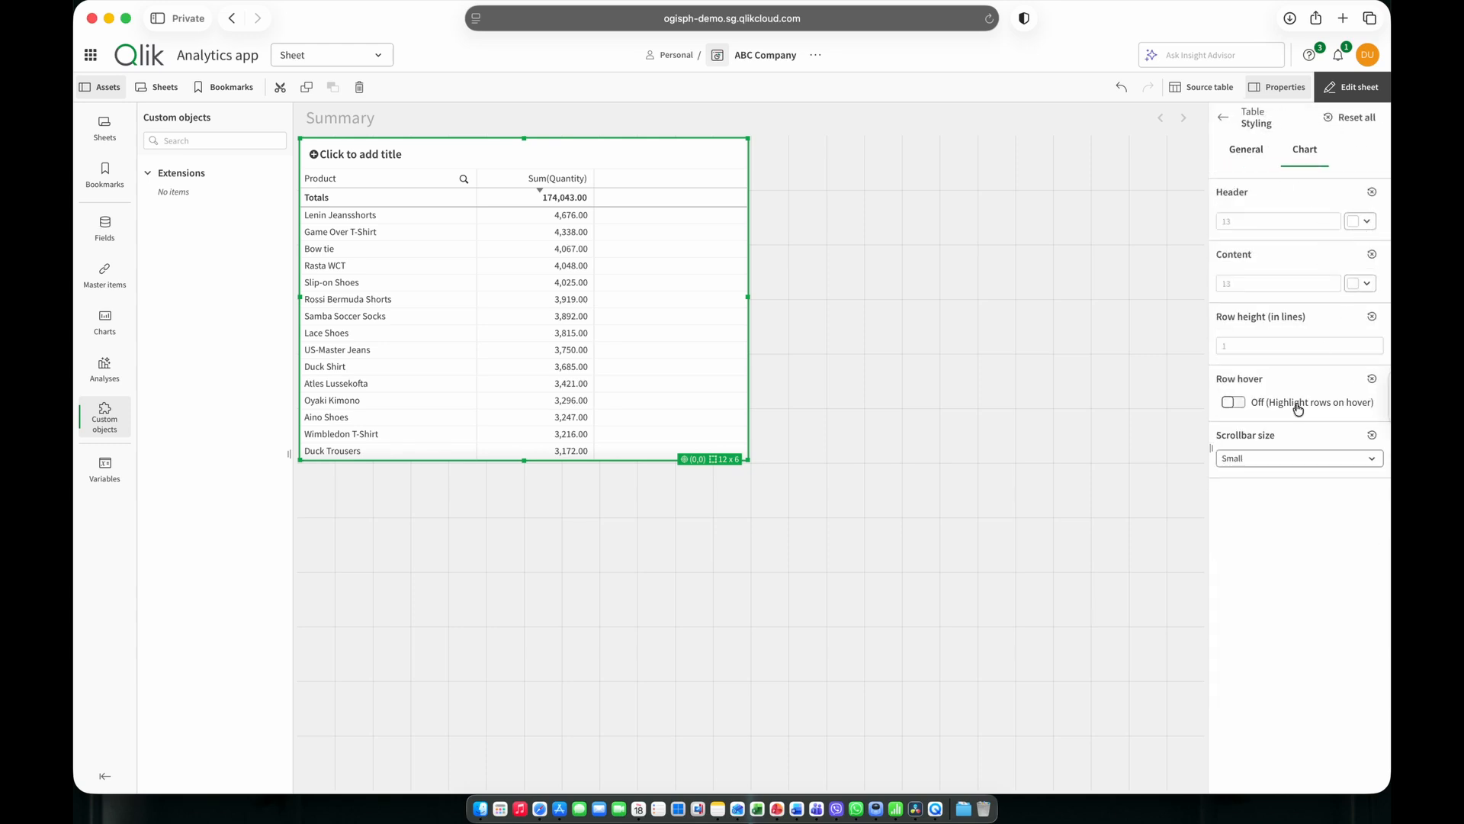
{"action": "left_click", "coordinate": [1233, 404]}
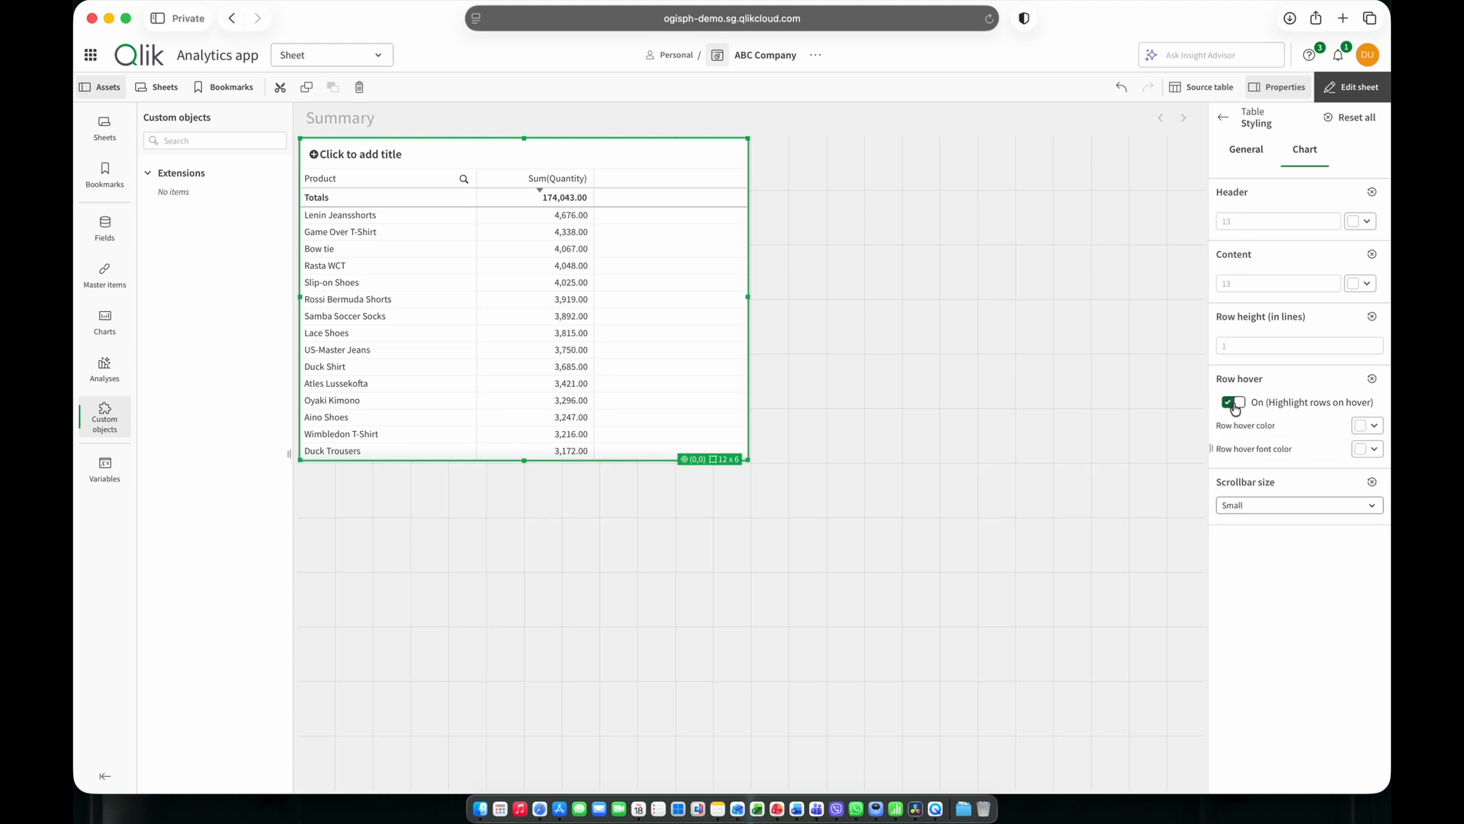
{"action": "left_click", "coordinate": [1364, 428]}
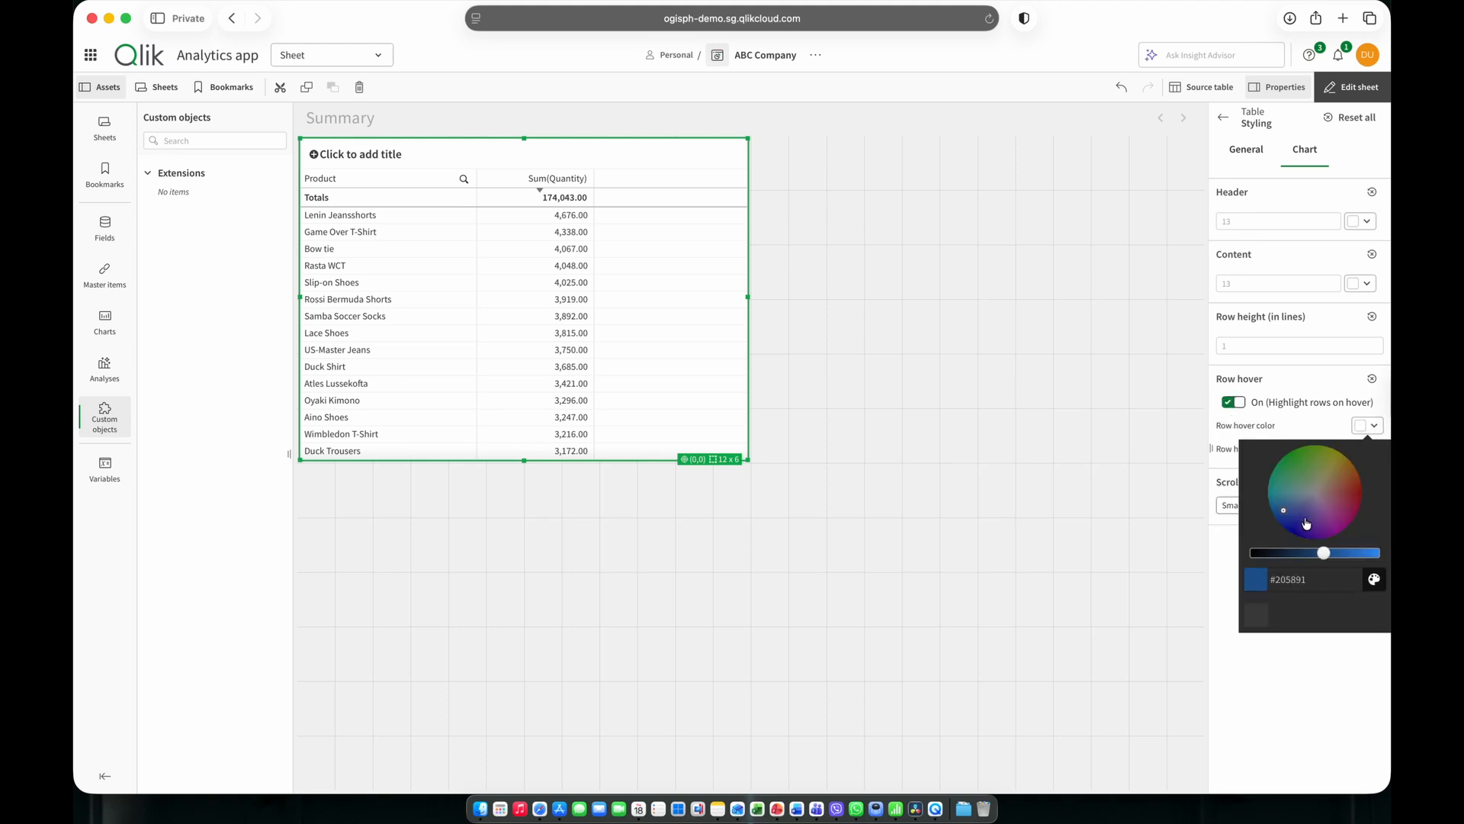
{"action": "left_click", "coordinate": [1322, 553]}
{"action": "left_click", "coordinate": [1350, 655]}
{"action": "left_click", "coordinate": [1118, 428]}
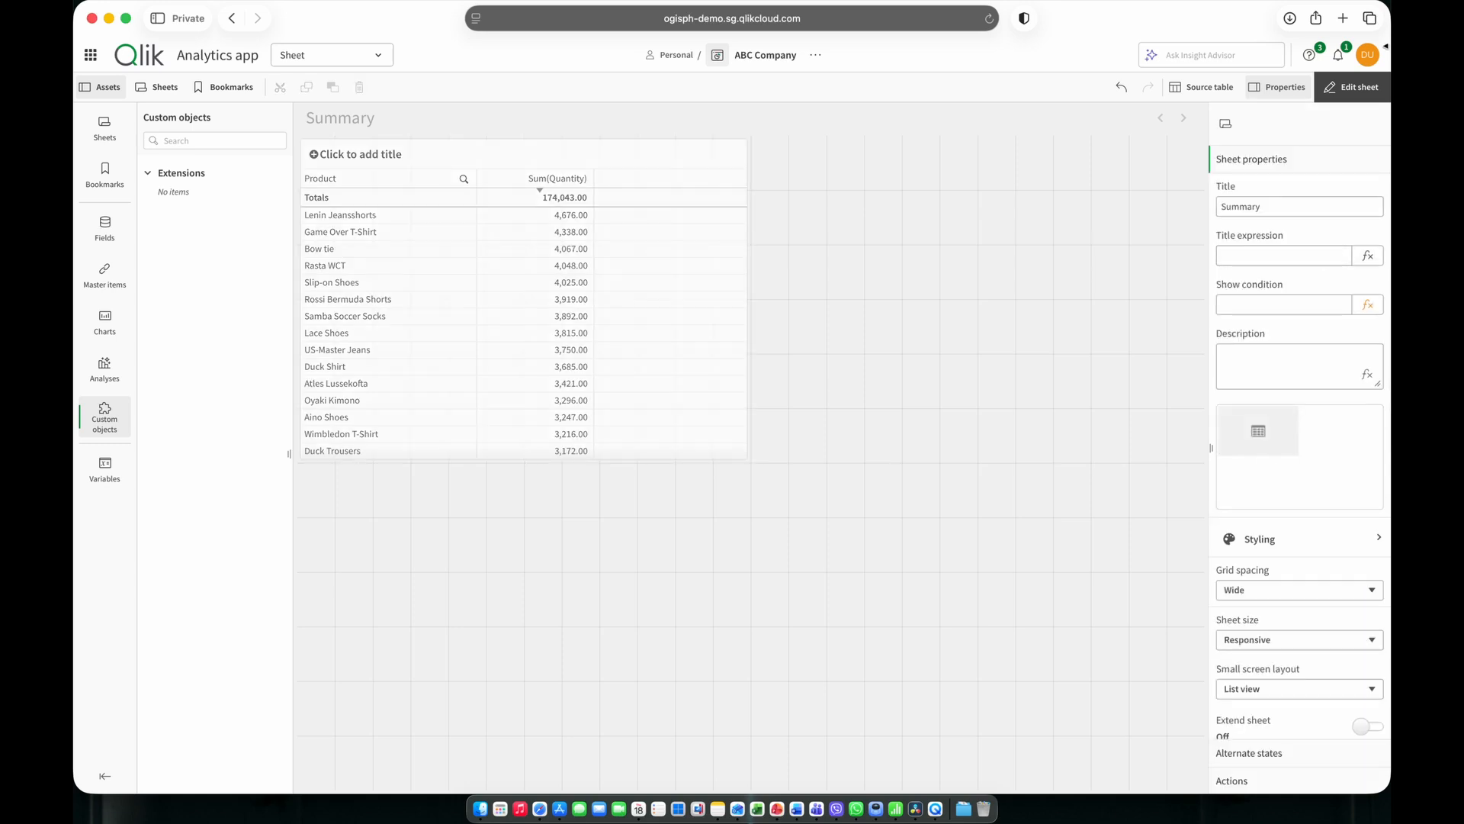
{"action": "left_click", "coordinate": [1347, 90]}
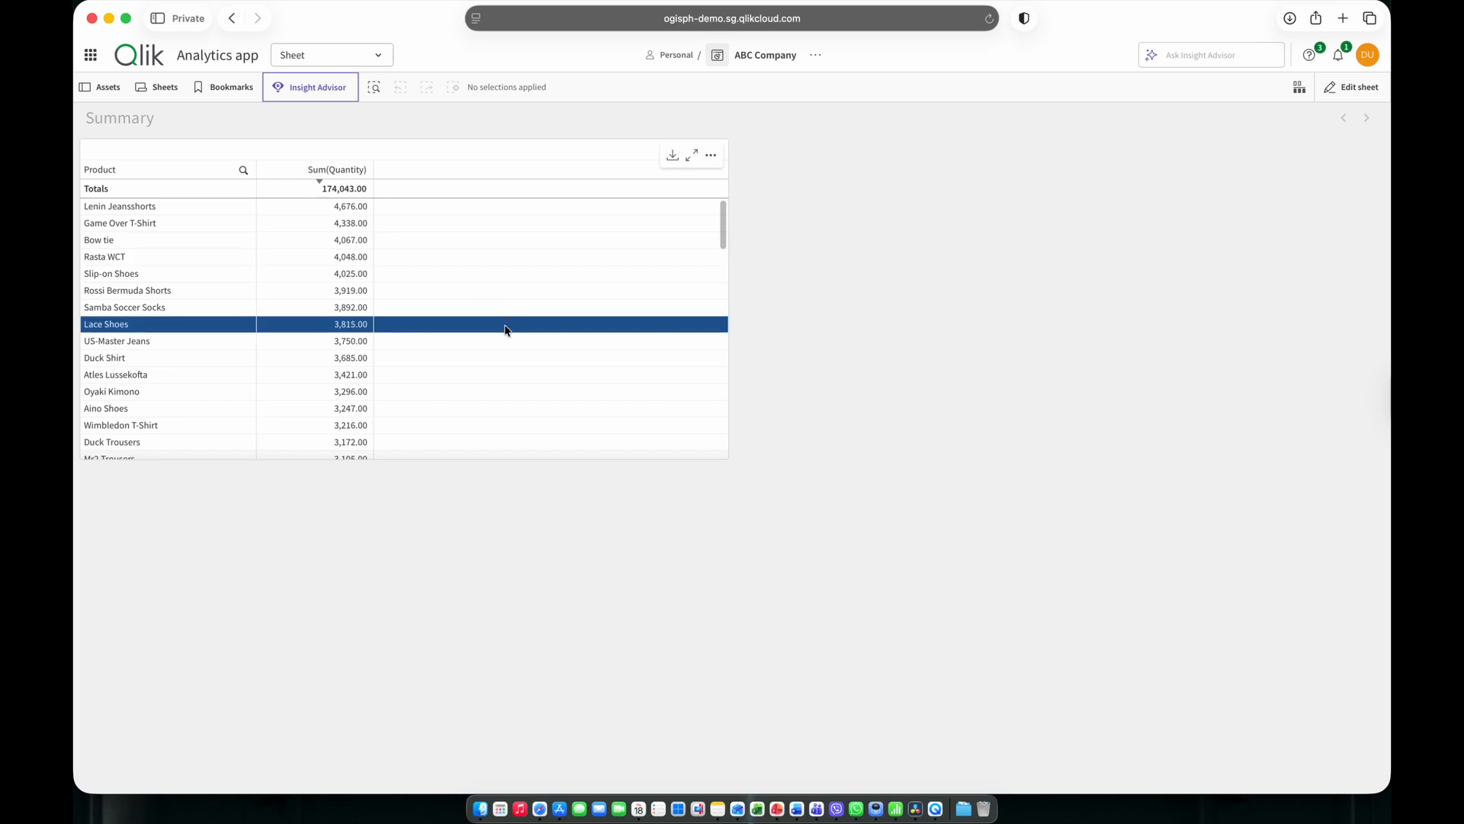
Open the data model viewer, switch to the source table view, and apply the Auto layout to the tables.
{"action": "left_click", "coordinate": [377, 55]}
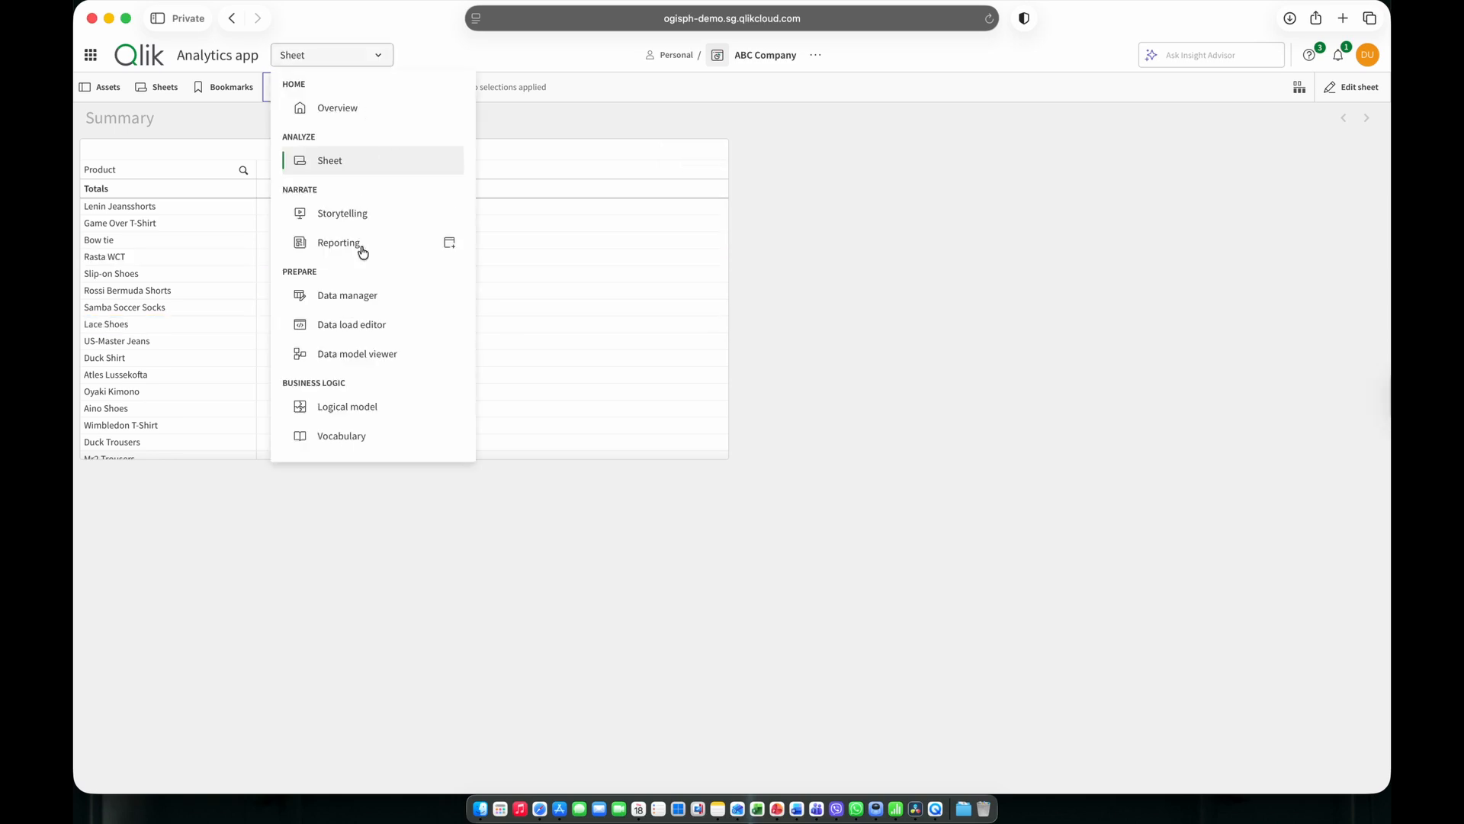
{"action": "left_click", "coordinate": [355, 353]}
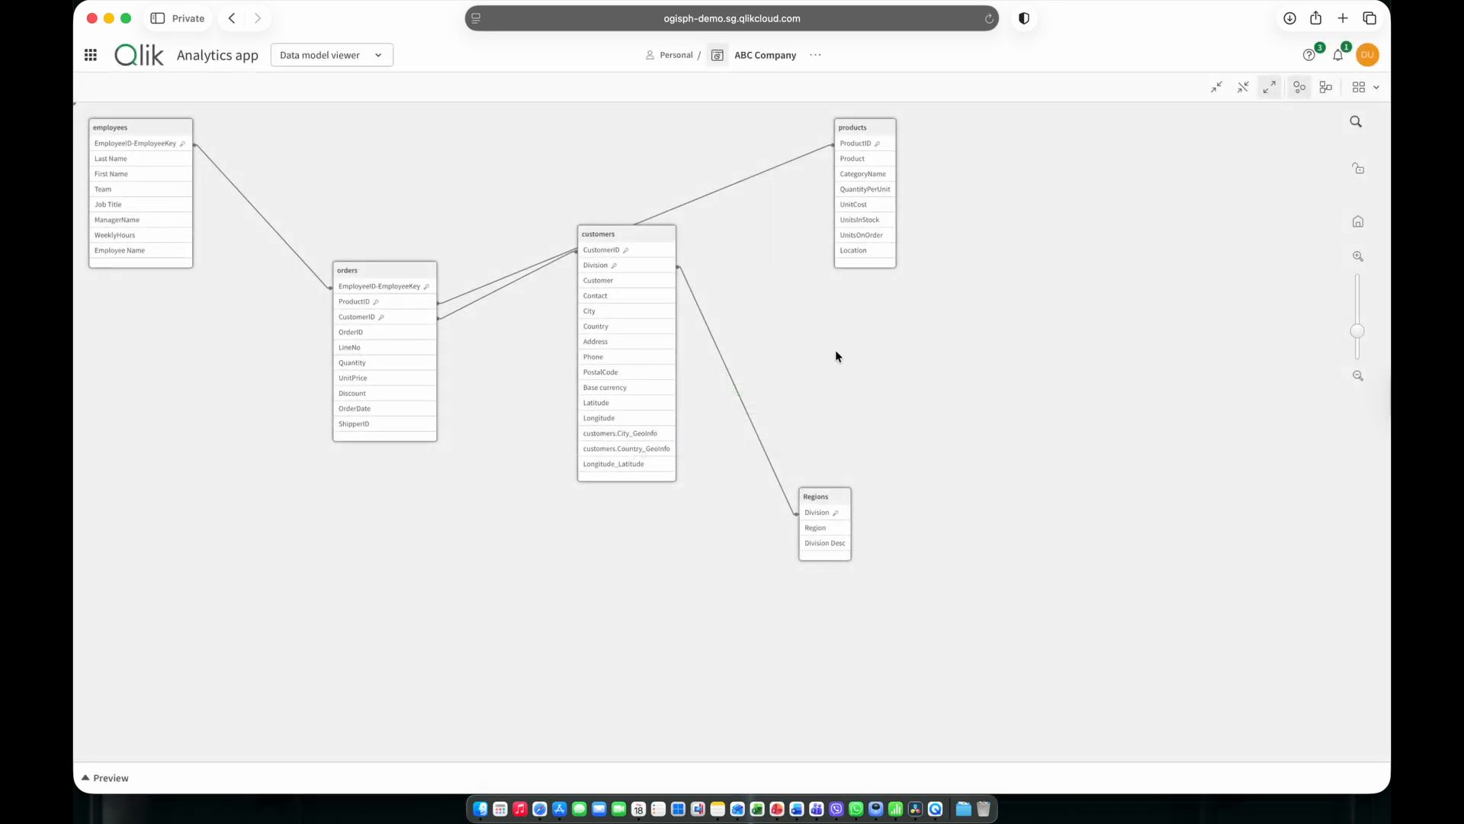
{"action": "left_click", "coordinate": [1366, 87]}
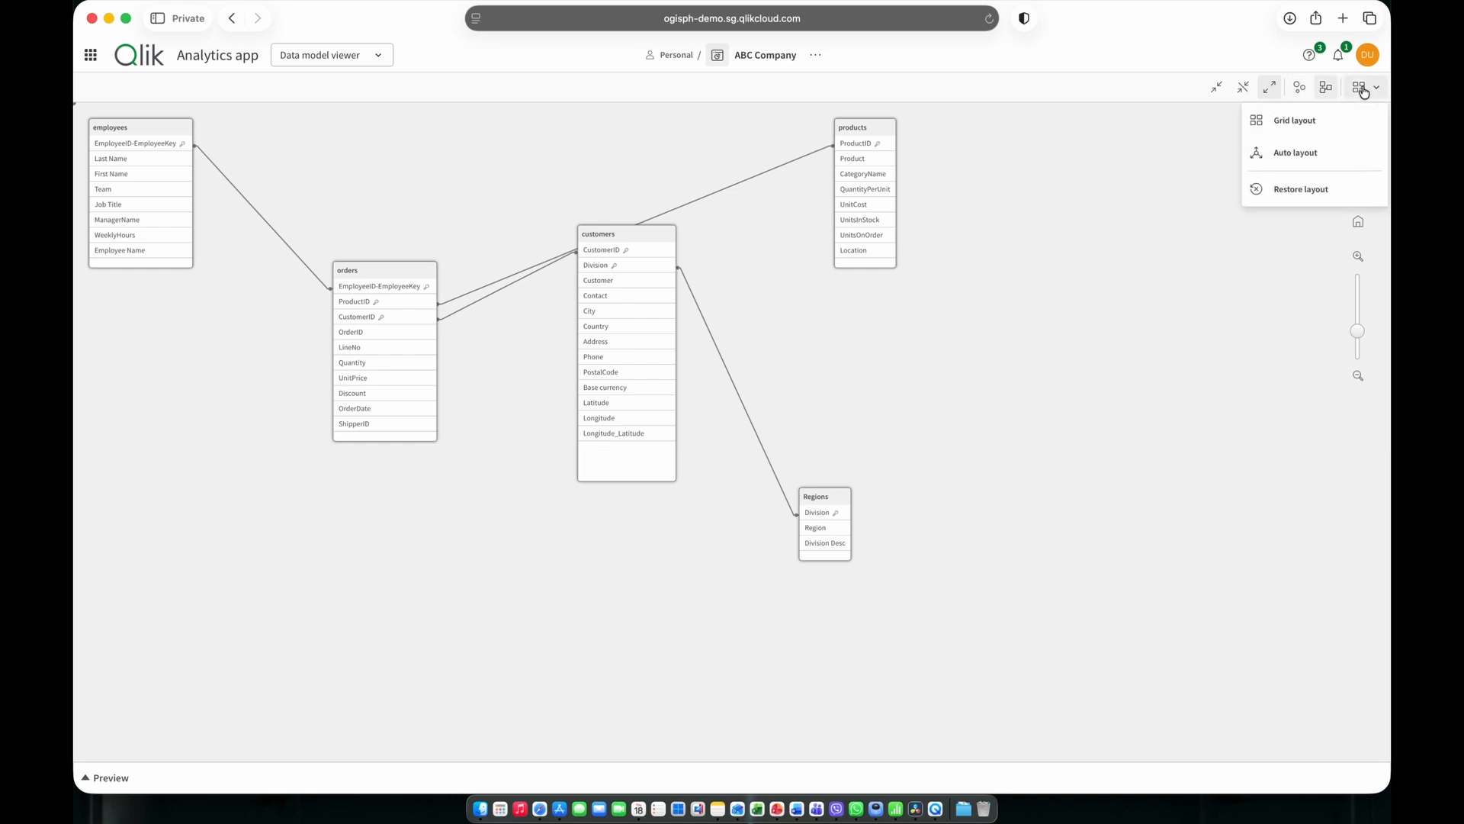
{"action": "left_click", "coordinate": [1258, 151]}
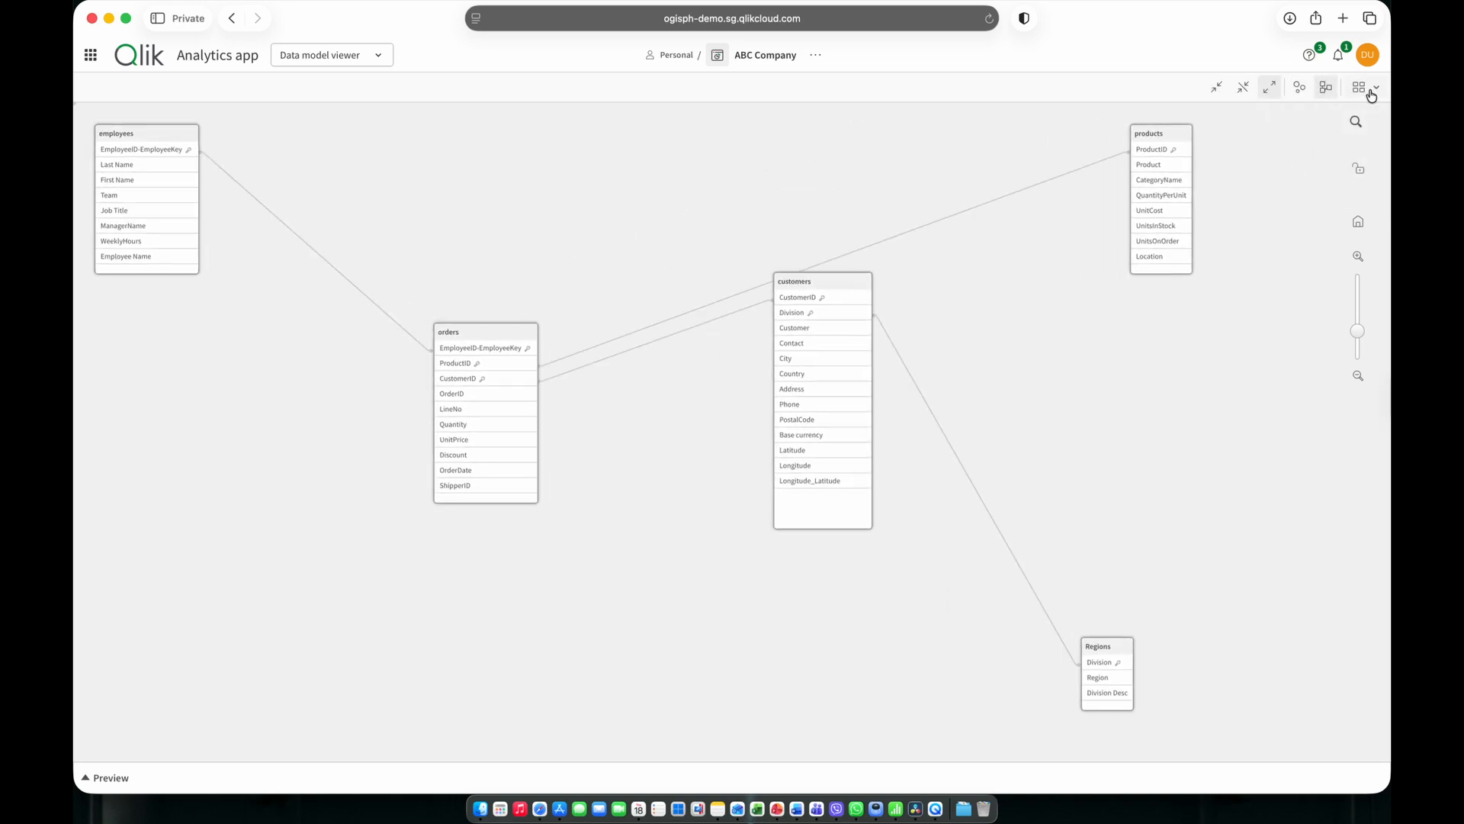
Return to the Summary sheet and ask Insight Advisor to "Rank total Quantity by Region".
{"action": "left_click", "coordinate": [343, 64]}
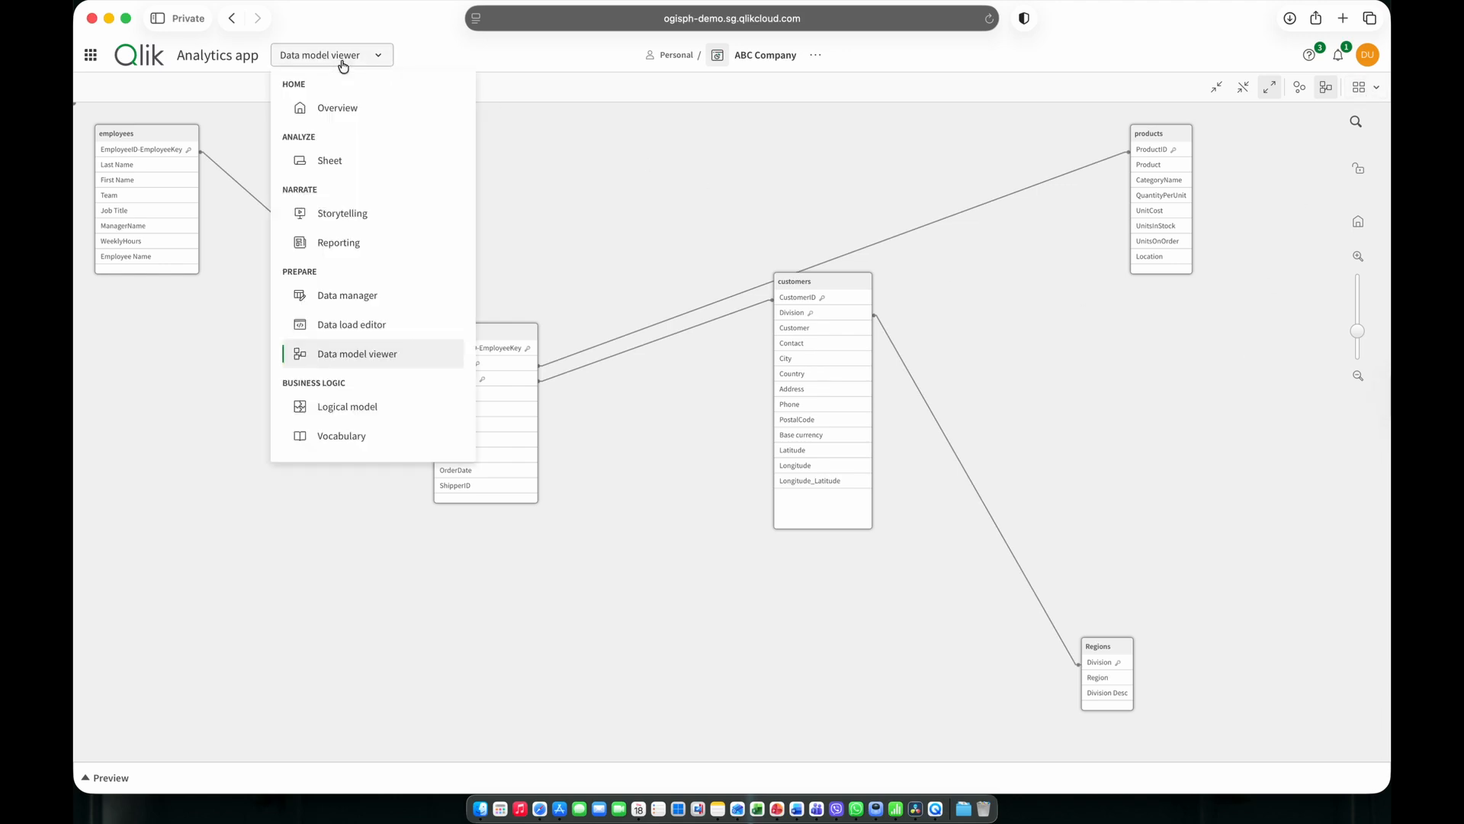
{"action": "left_click", "coordinate": [330, 157]}
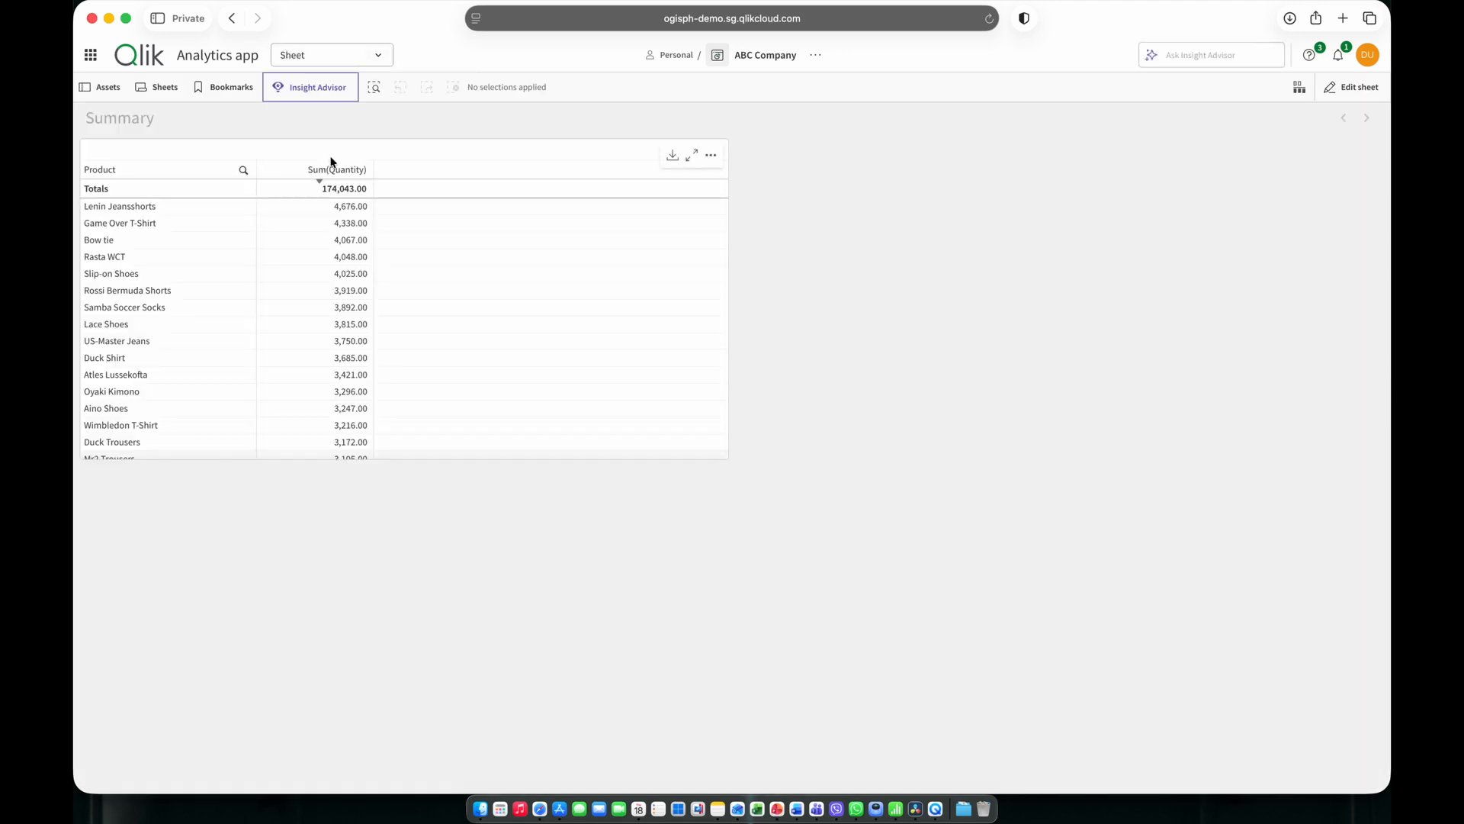
{"action": "left_click", "coordinate": [319, 93]}
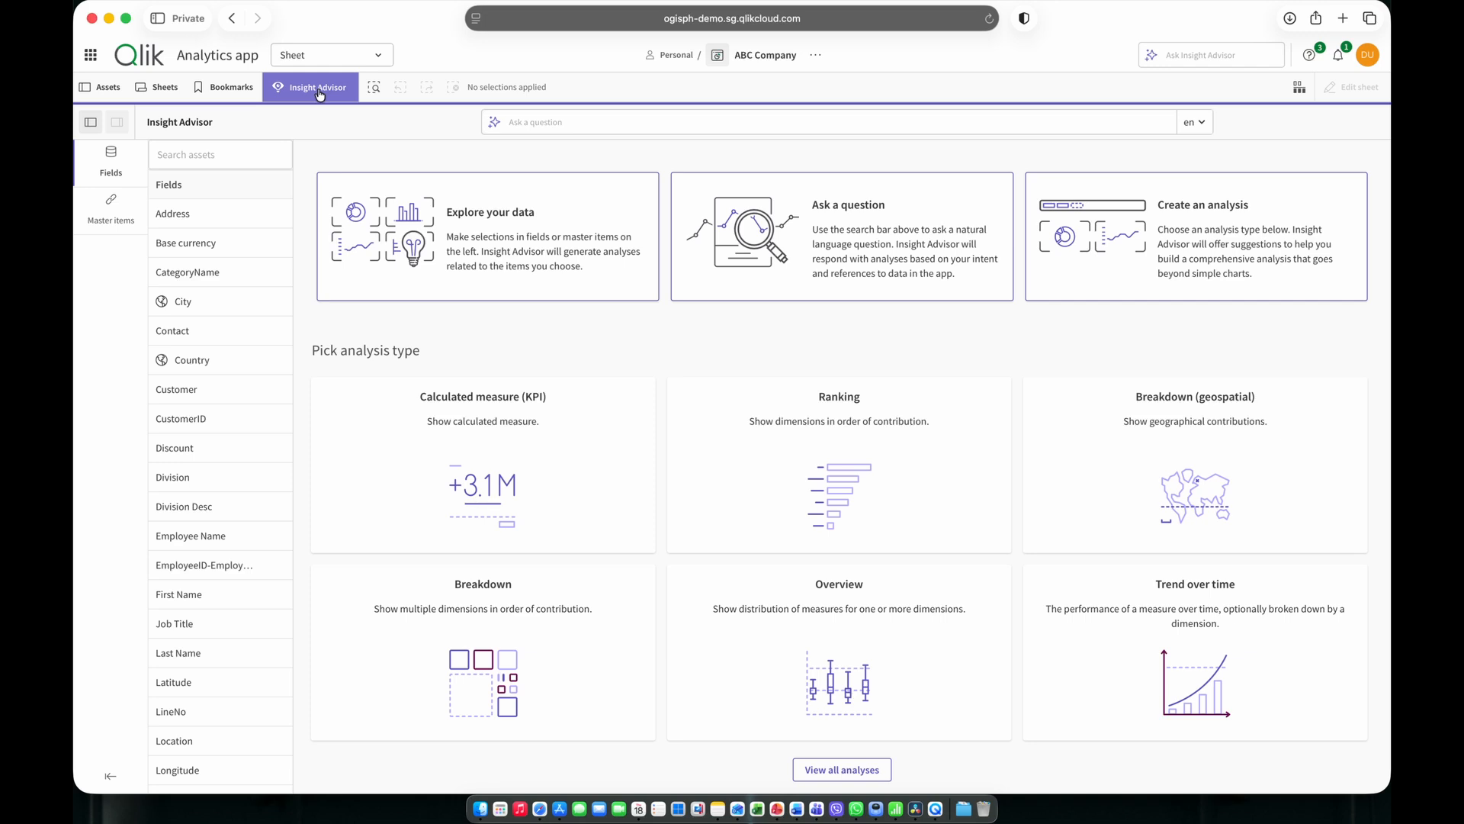
{"action": "left_click", "coordinate": [560, 119]}
{"action": "type", "text": "Rank total quan"}
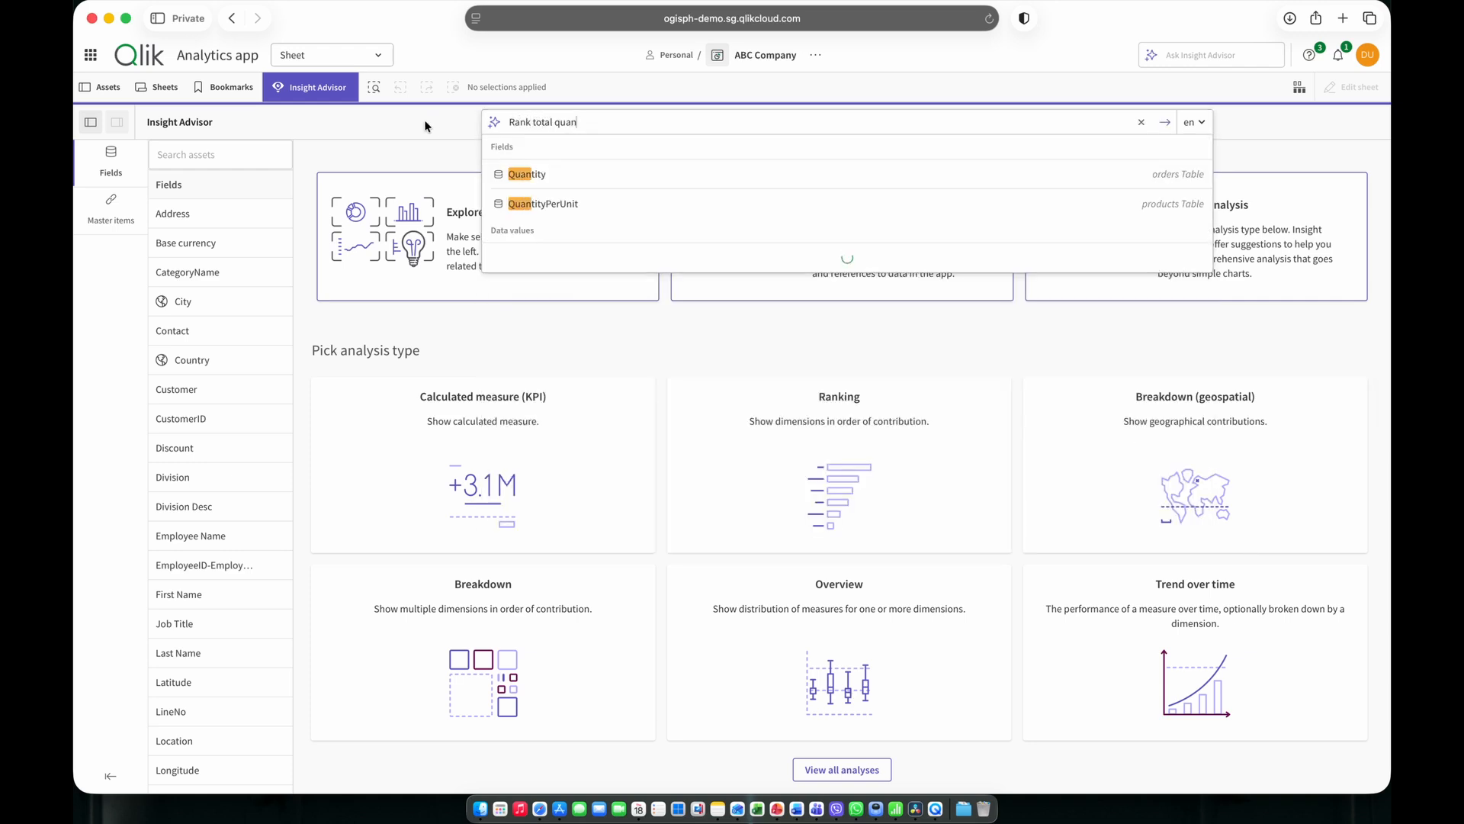
{"action": "left_click", "coordinate": [544, 180]}
{"action": "type", "text": "by Region"}
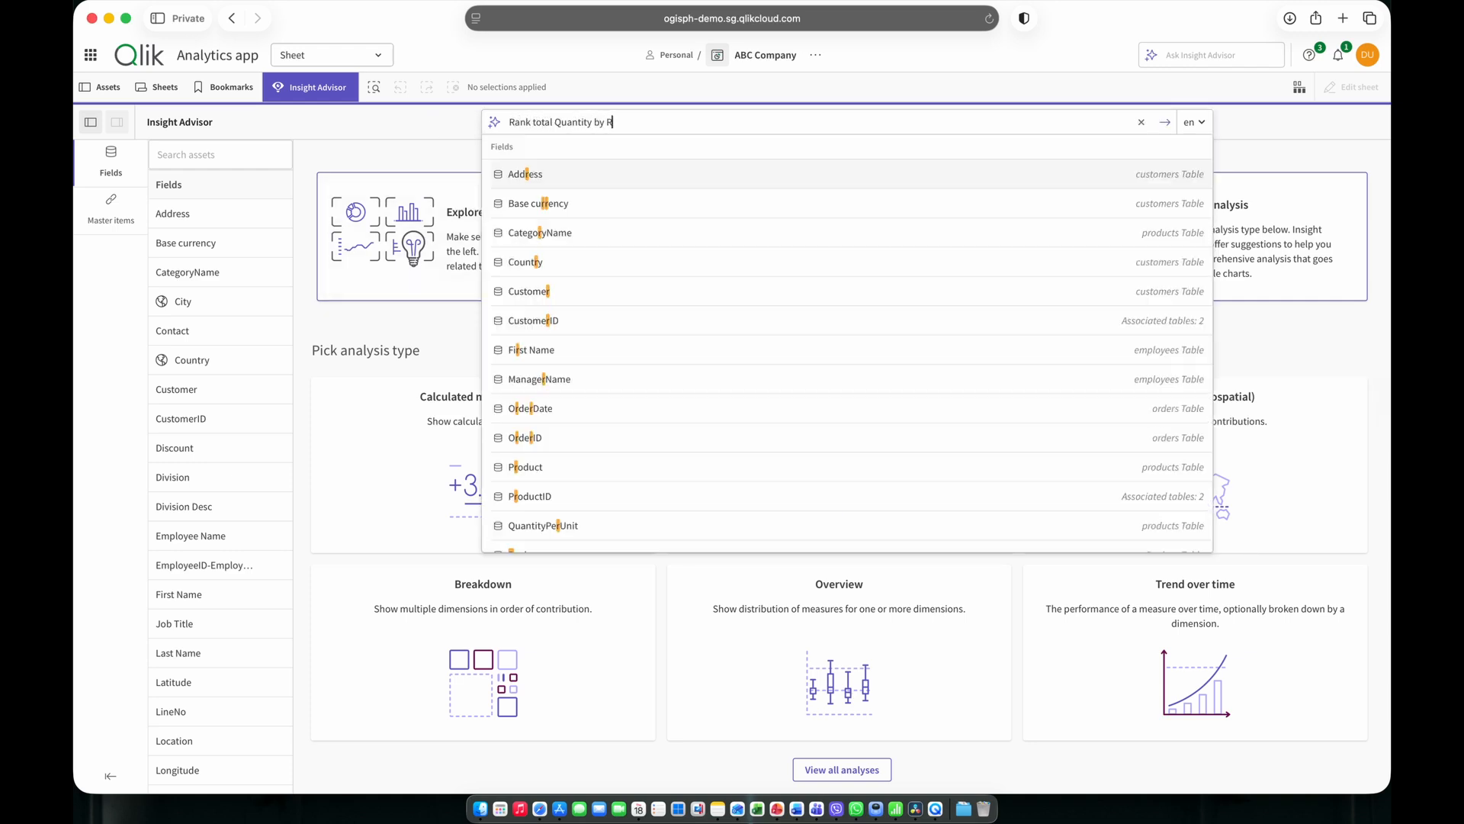
{"action": "left_click", "coordinate": [541, 175]}
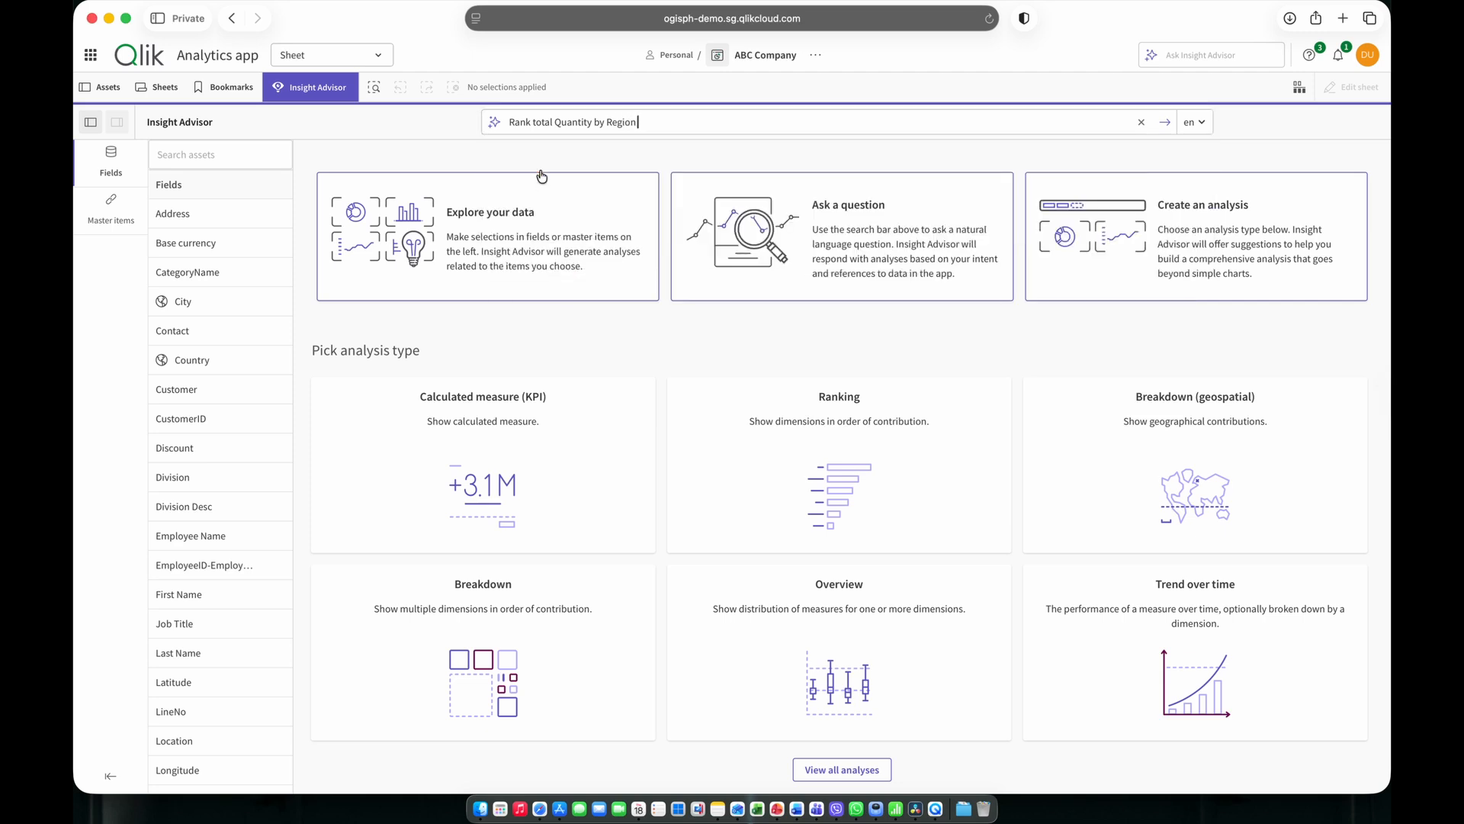
{"action": "key", "text": "Return"}
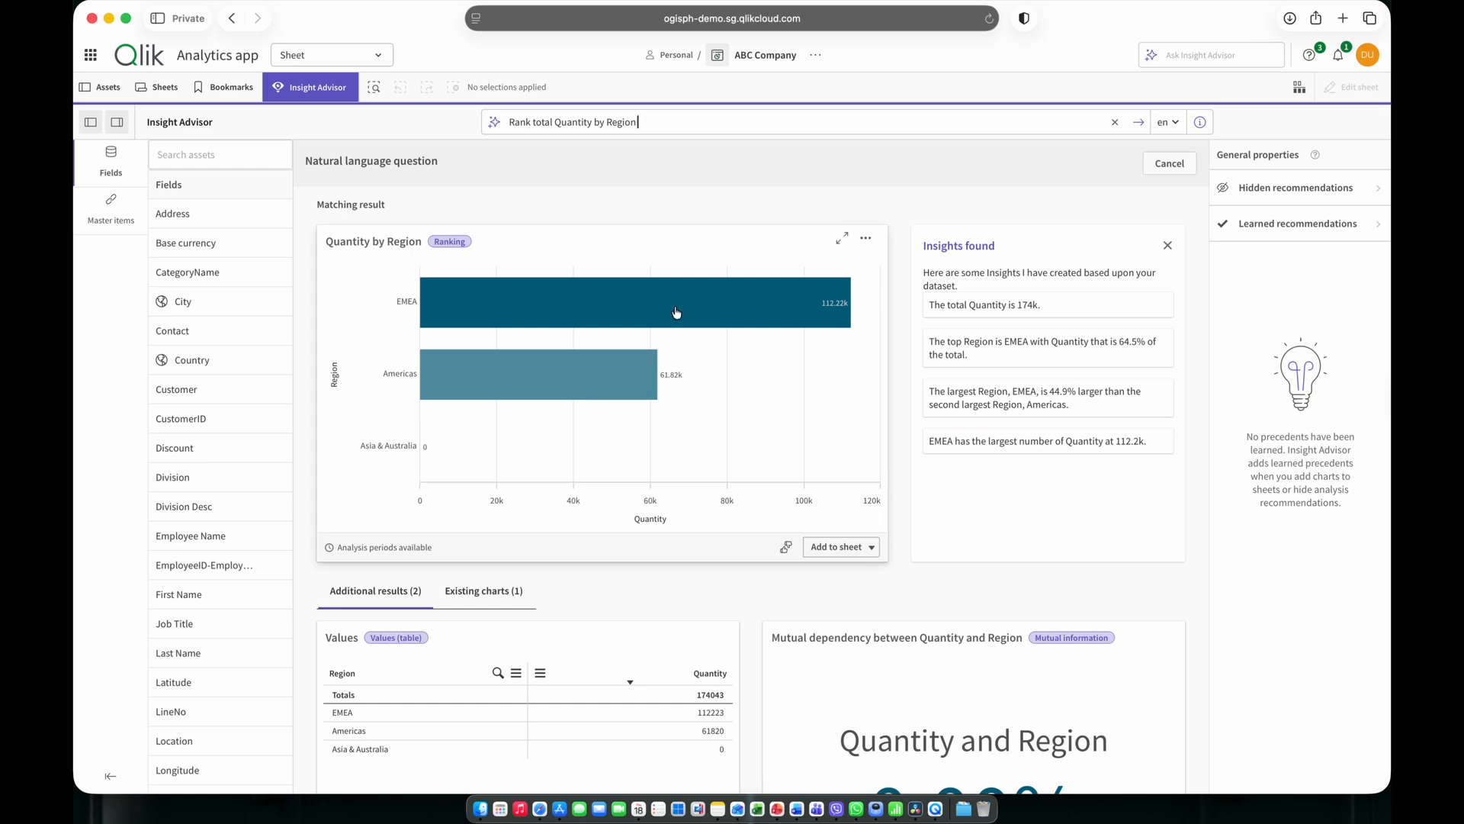
Add the Quantity by Region ranking chart to the Summary sheet and go back to that sheet.
{"action": "left_click", "coordinate": [829, 544]}
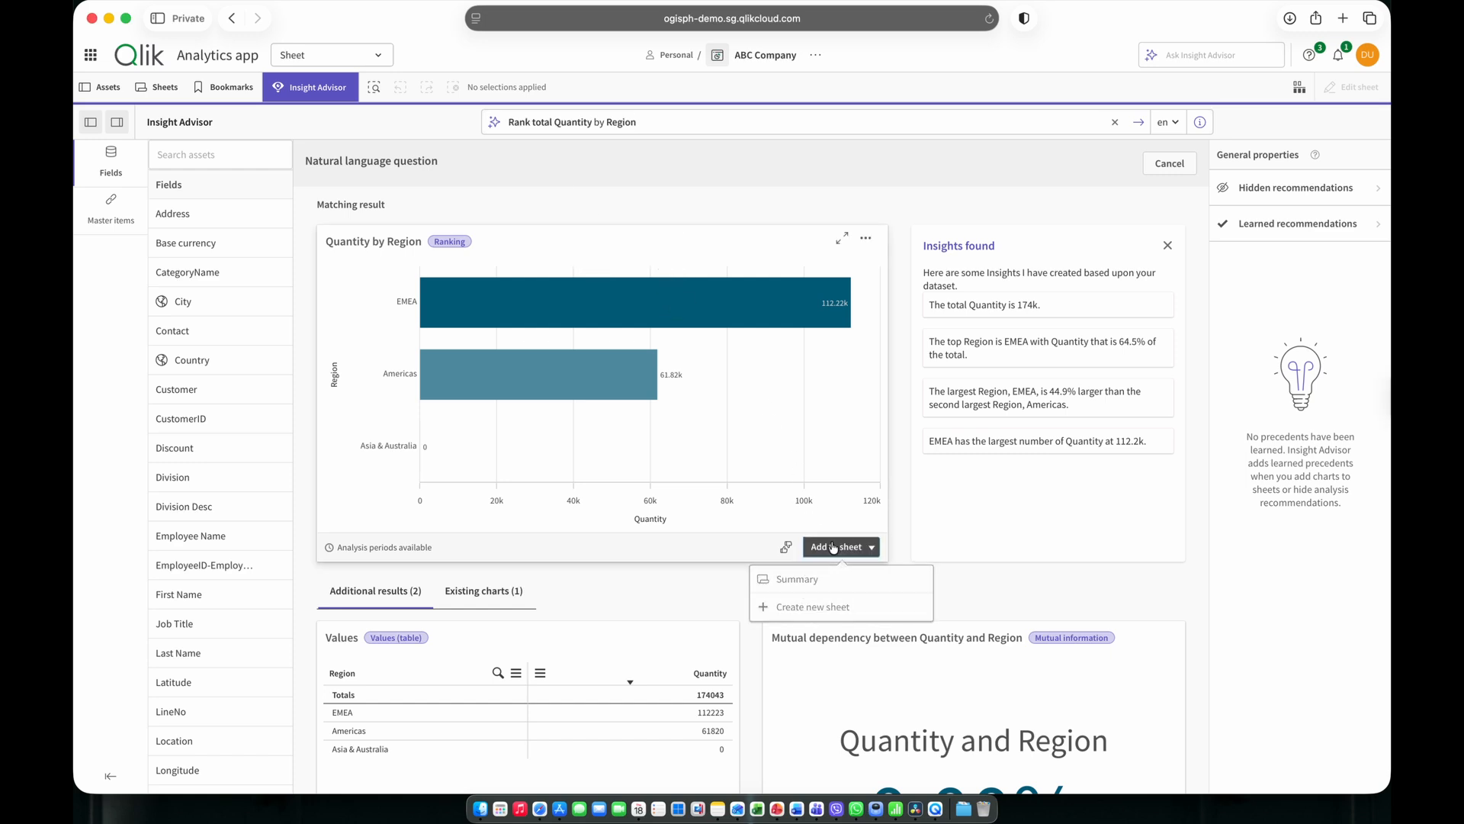
{"action": "left_click", "coordinate": [790, 584]}
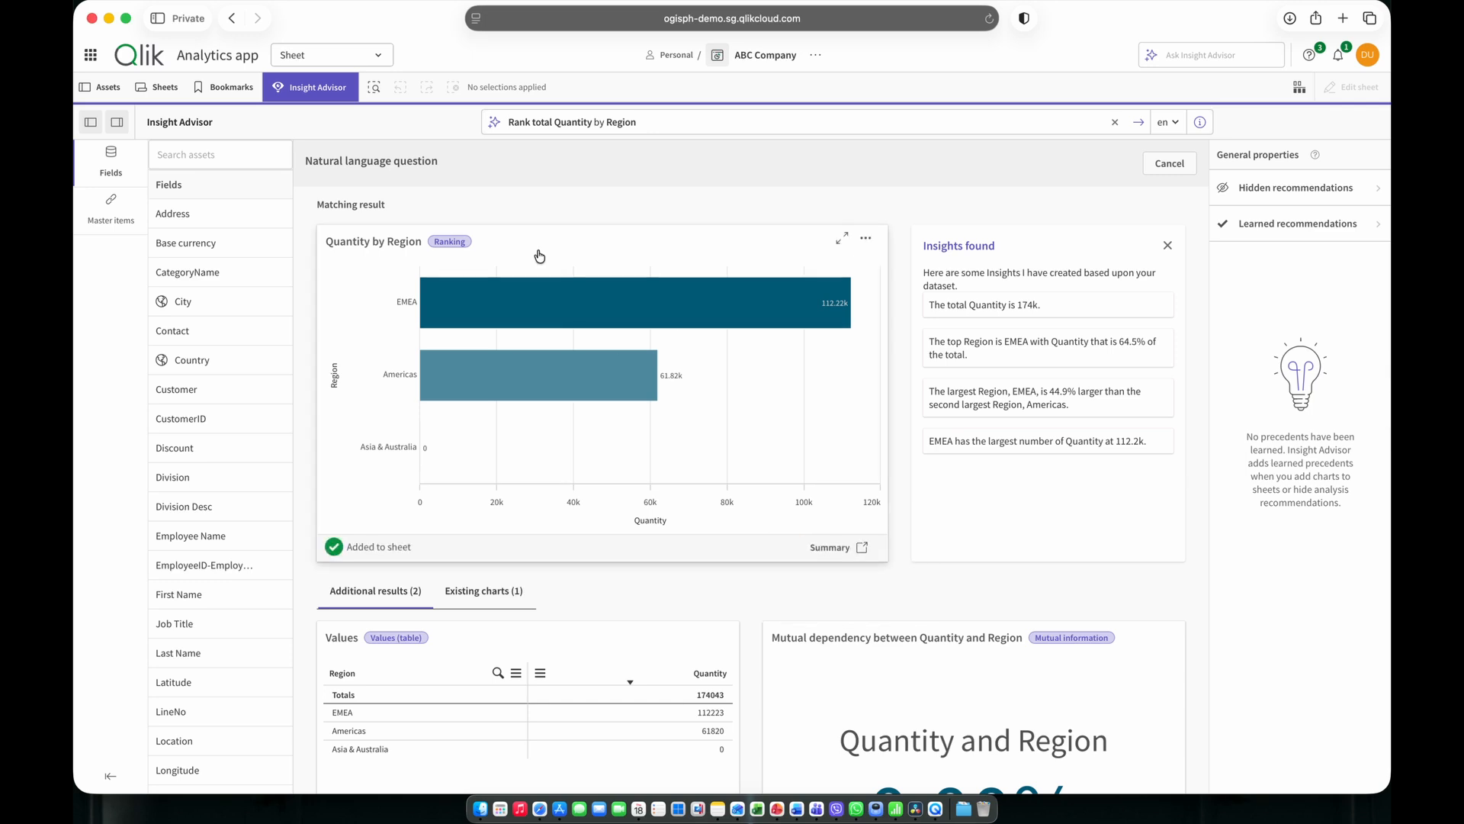
{"action": "left_click", "coordinate": [157, 88]}
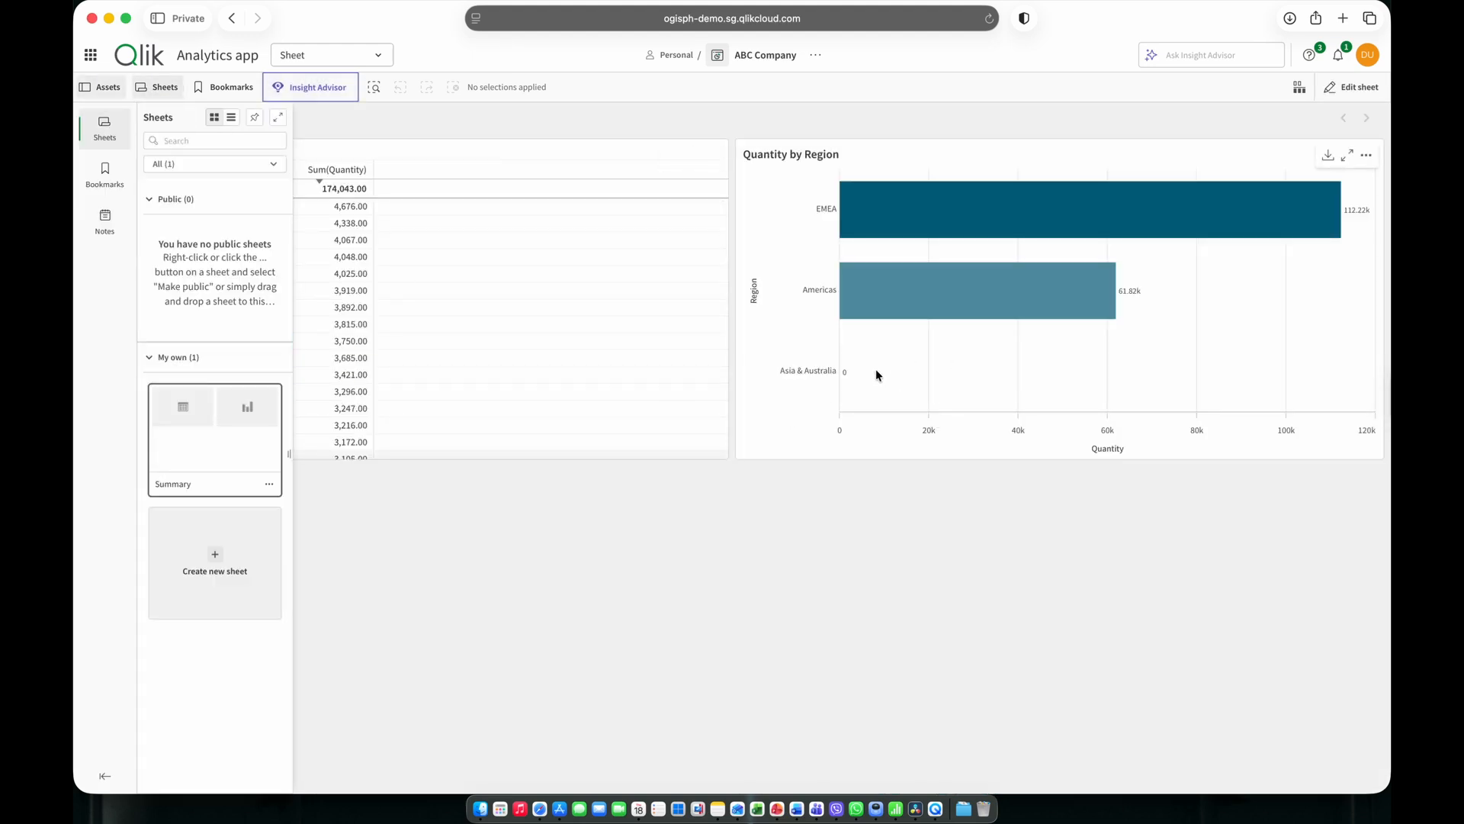
Open the Storytelling view of the ABC Company app.
{"action": "left_click", "coordinate": [380, 59]}
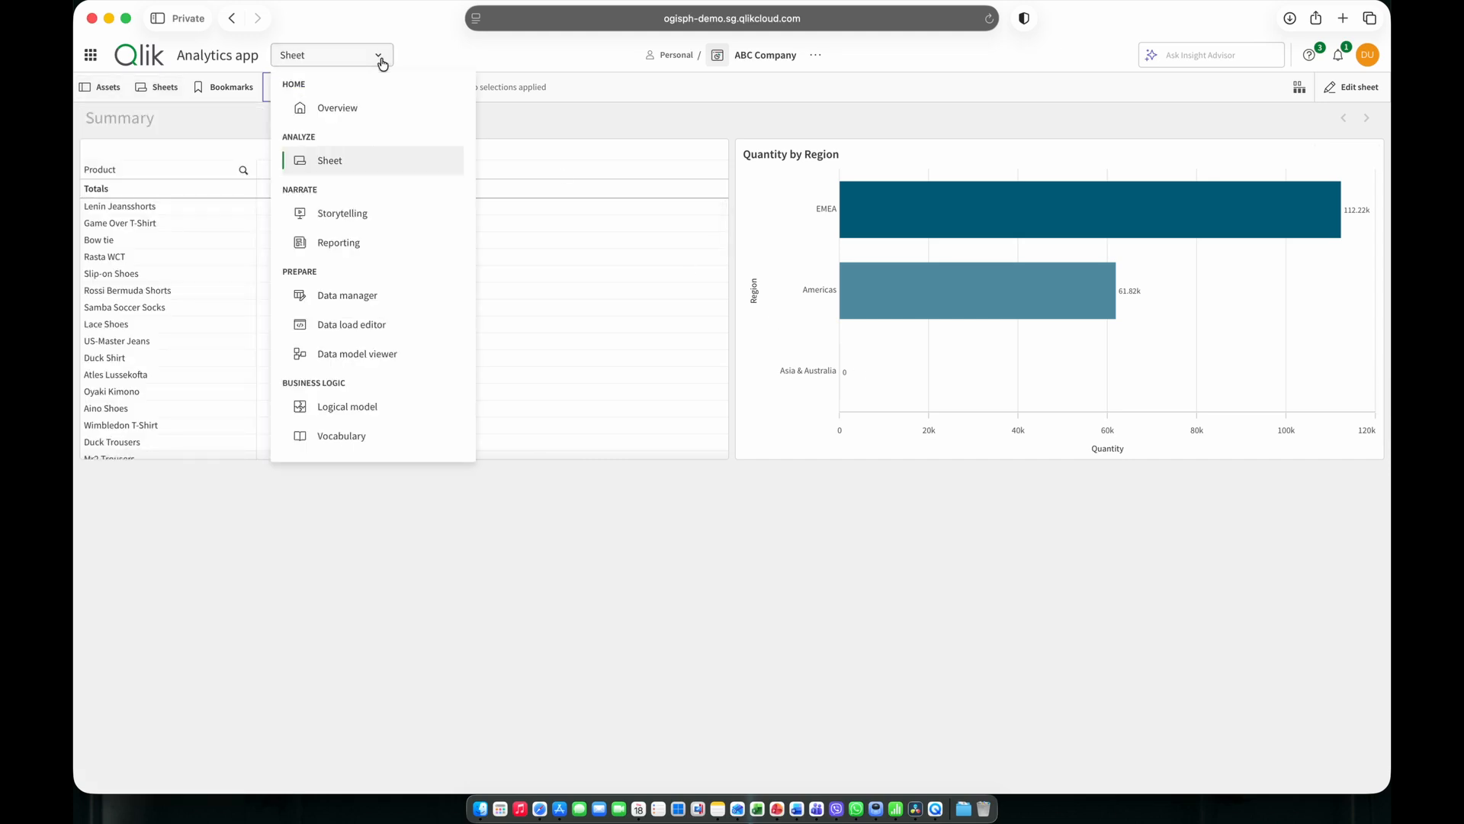
{"action": "left_click", "coordinate": [375, 213]}
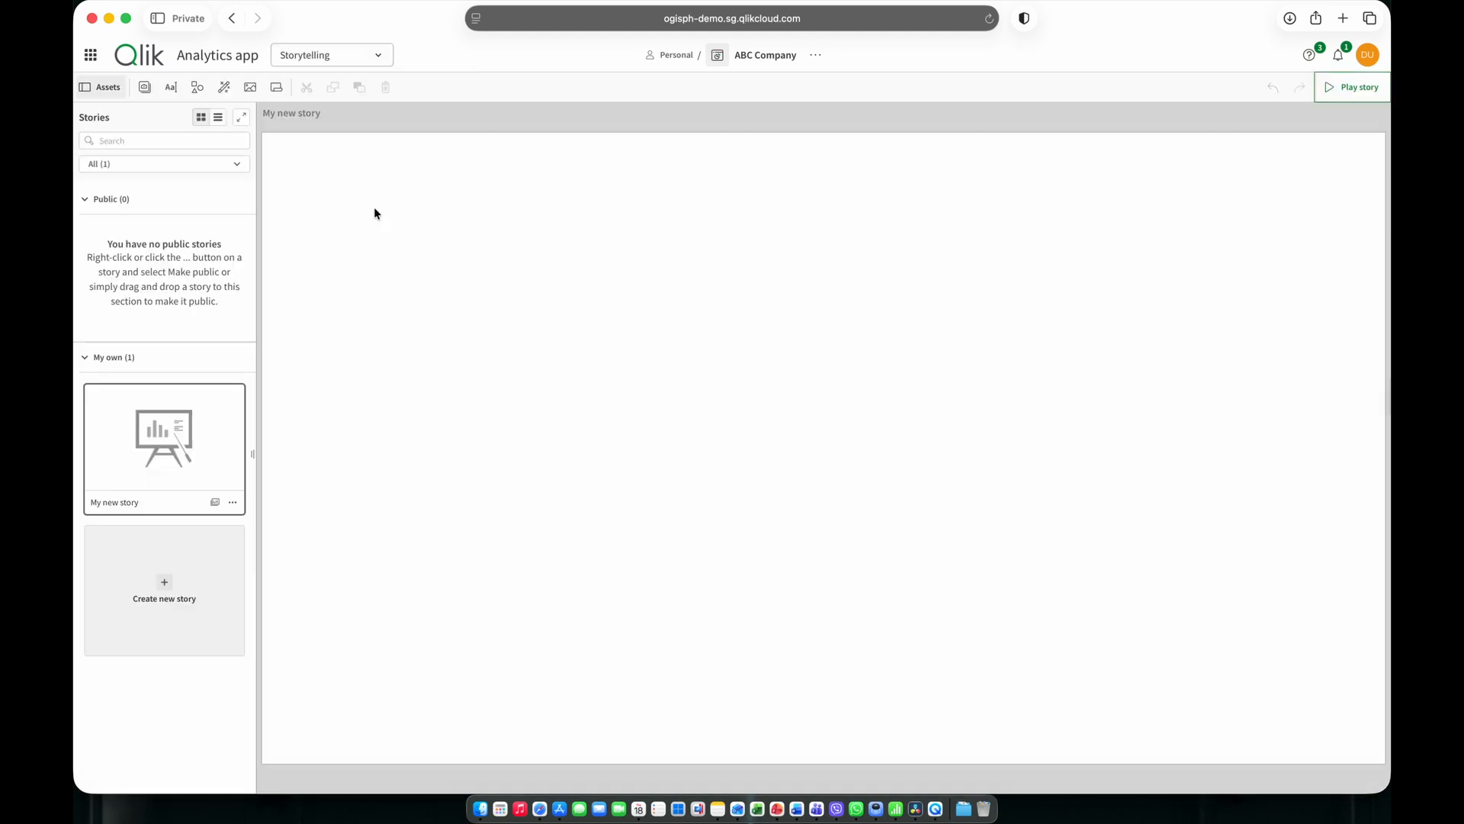